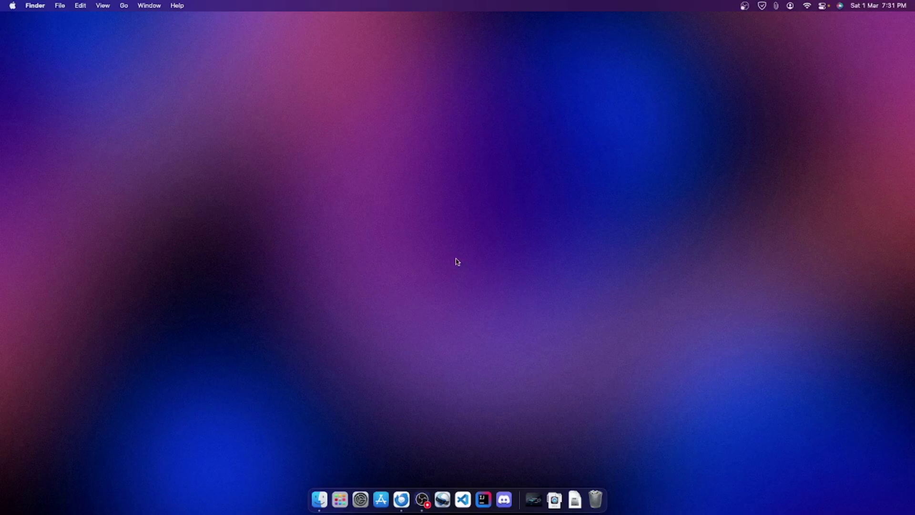
# - Open the downloaded Arc-1.83.1-59303.dmg and copy Arc.app into the Applications folder
pyautogui.click(575, 499)
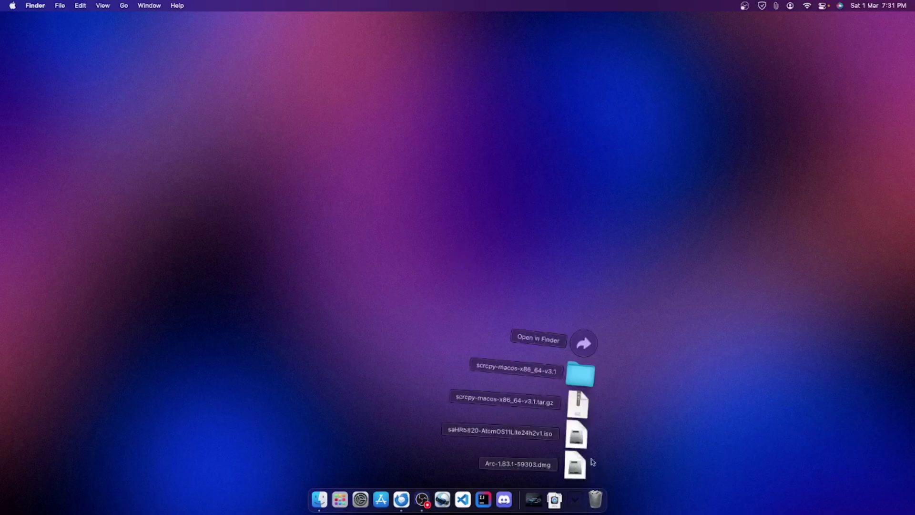
pyautogui.click(644, 300)
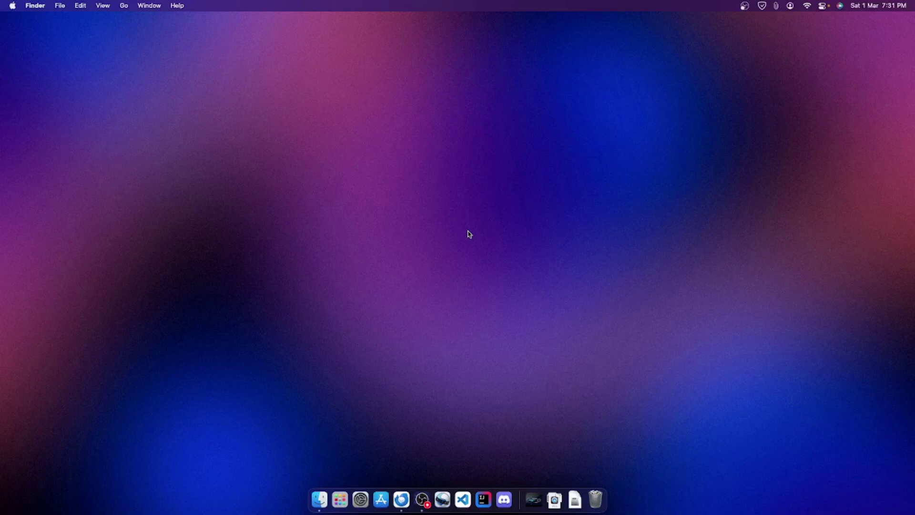
pyautogui.click(575, 500)
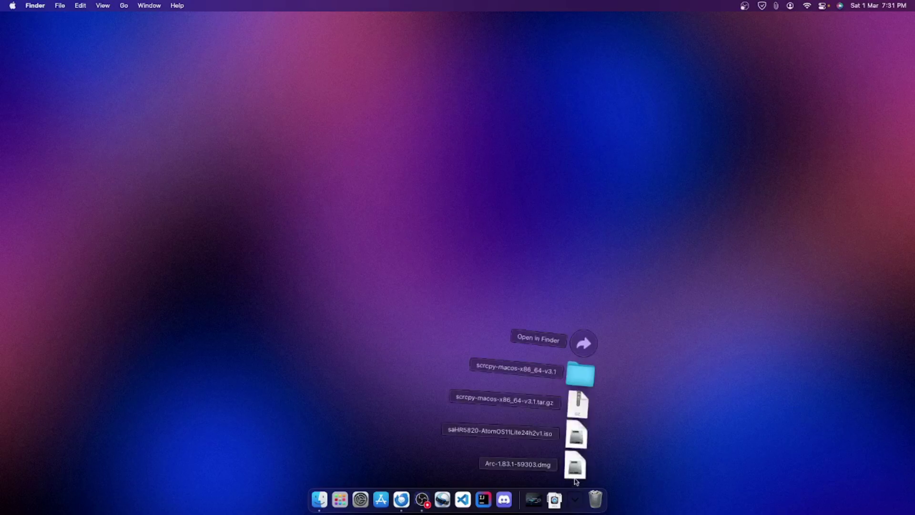
pyautogui.click(575, 467)
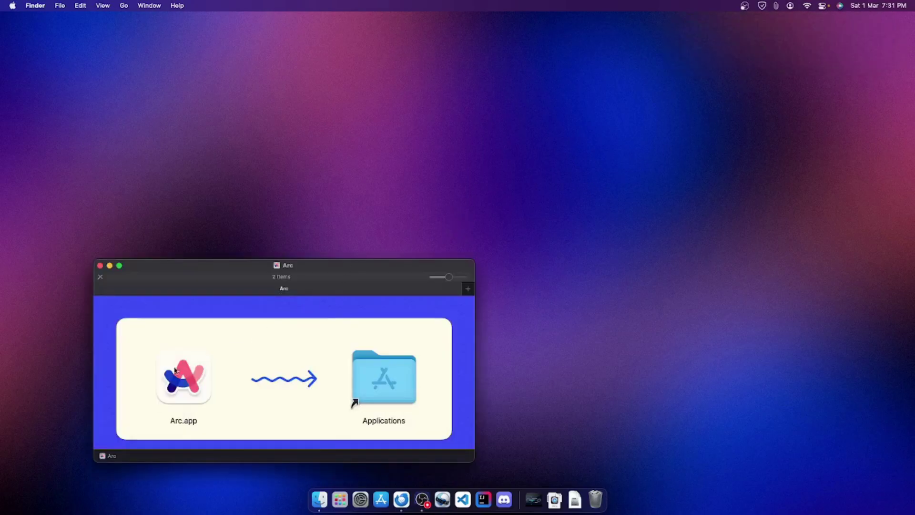
pyautogui.moveTo(183, 376); pyautogui.dragTo(363, 379)
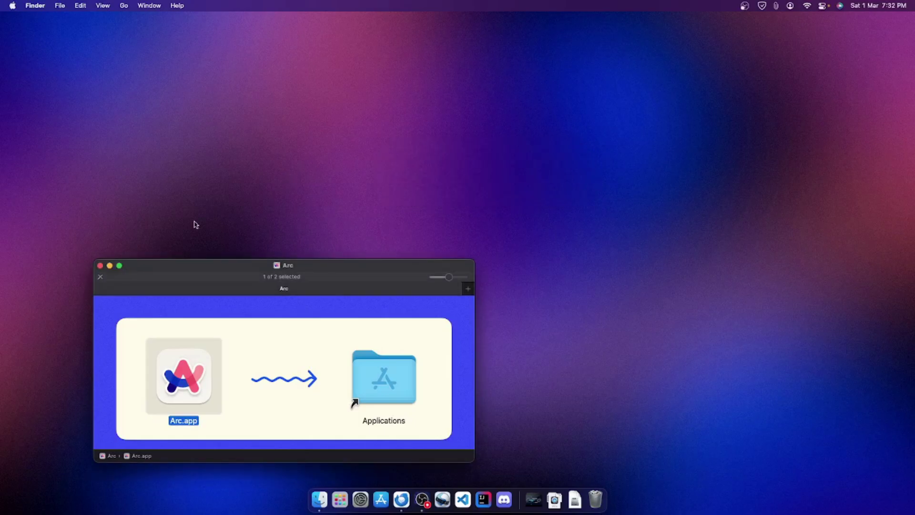
# - Eject the mounted Arc disk image and move Arc-1.83.1-59303.dmg from the downloads to the Trash
pyautogui.rightClick(103, 456)
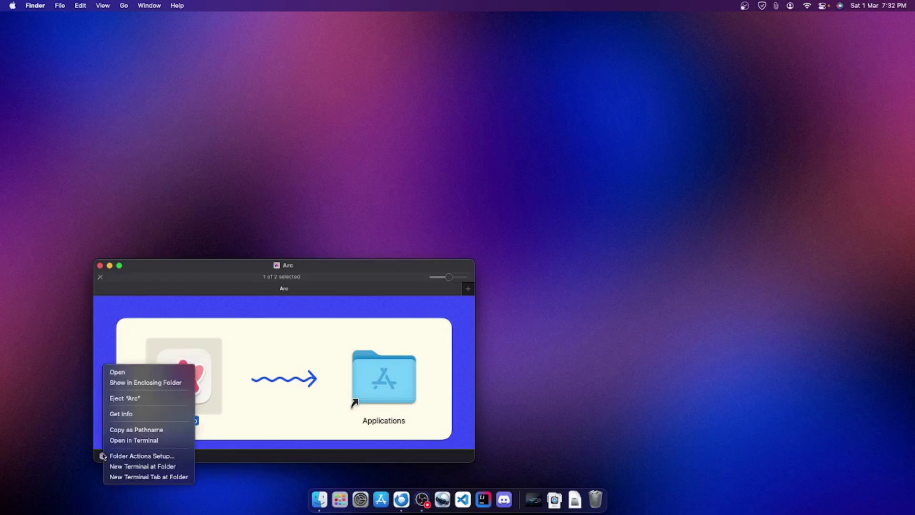
pyautogui.click(134, 399)
pyautogui.click(572, 503)
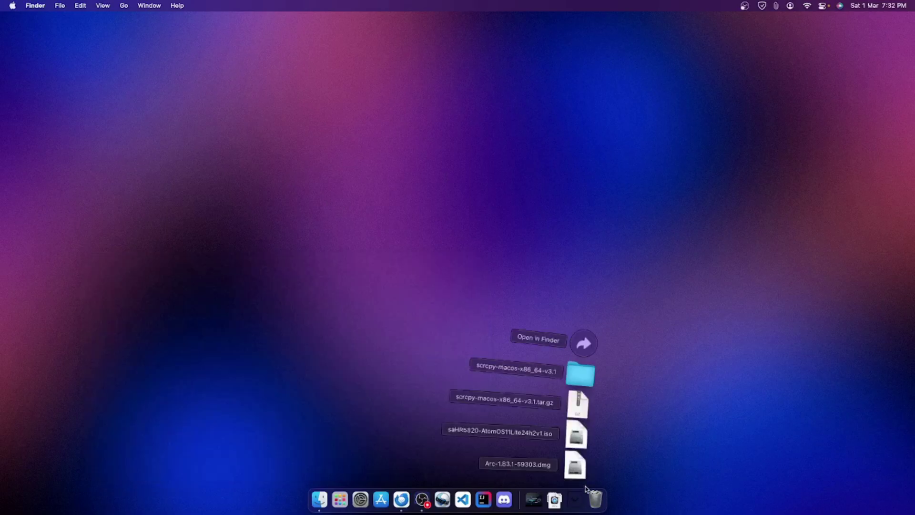
pyautogui.moveTo(580, 476); pyautogui.dragTo(603, 507)
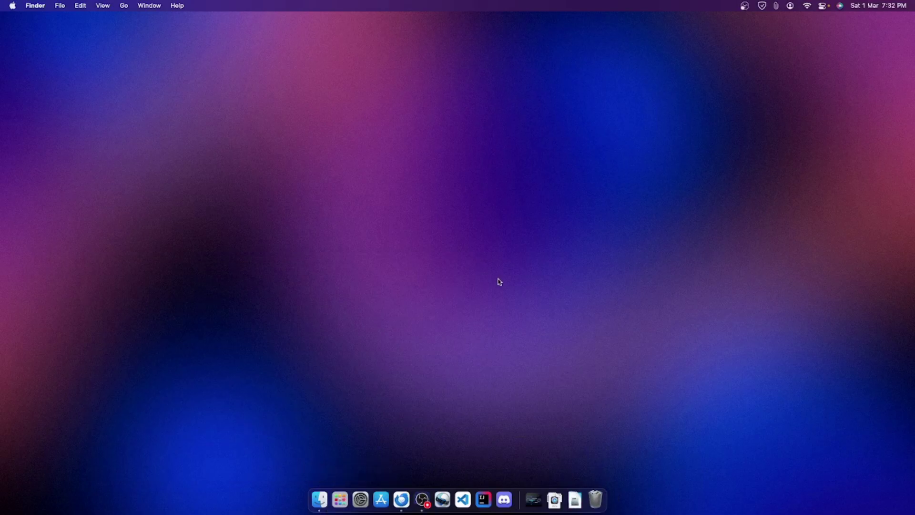
# - Find arc.app with Spotlight, launch it, and approve opening the app downloaded from the internet
pyautogui.press('super+space')
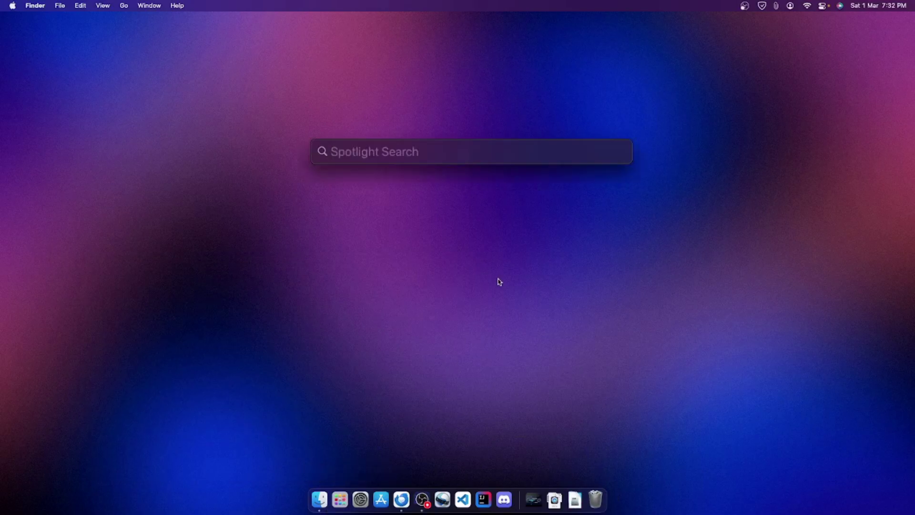
pyautogui.write('arc.app')
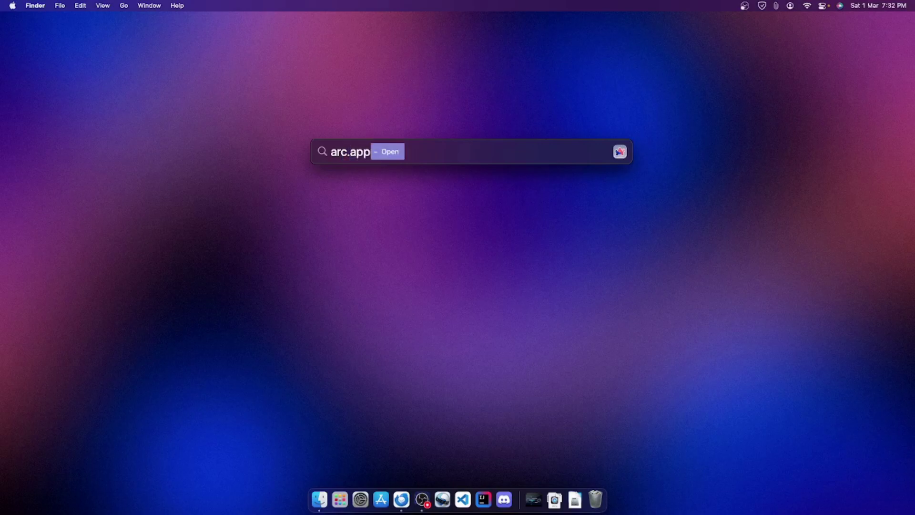
pyautogui.press('Return')
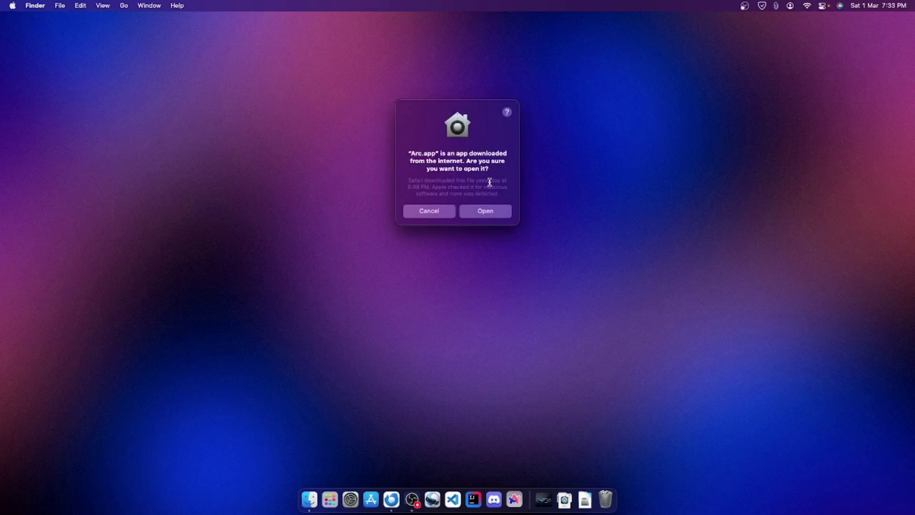
pyautogui.click(502, 214)
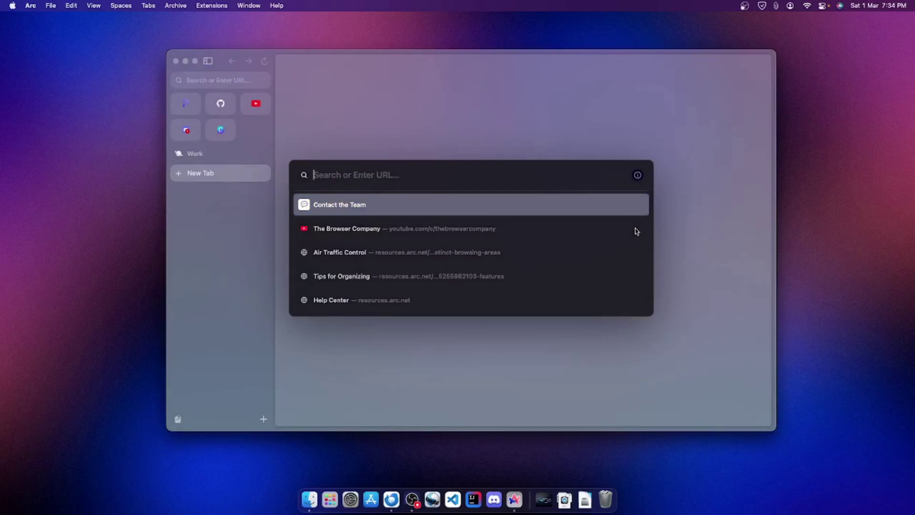
pyautogui.click(241, 229)
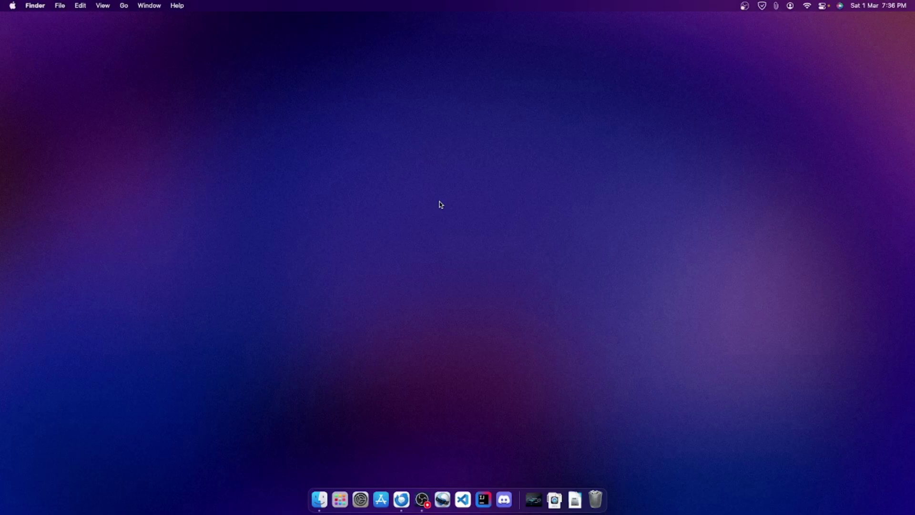
# - Launch Arc again, skip recovering tabs with a recovery phrase, and dismiss the new-tab search
pyautogui.click(340, 499)
pyautogui.click(772, 406)
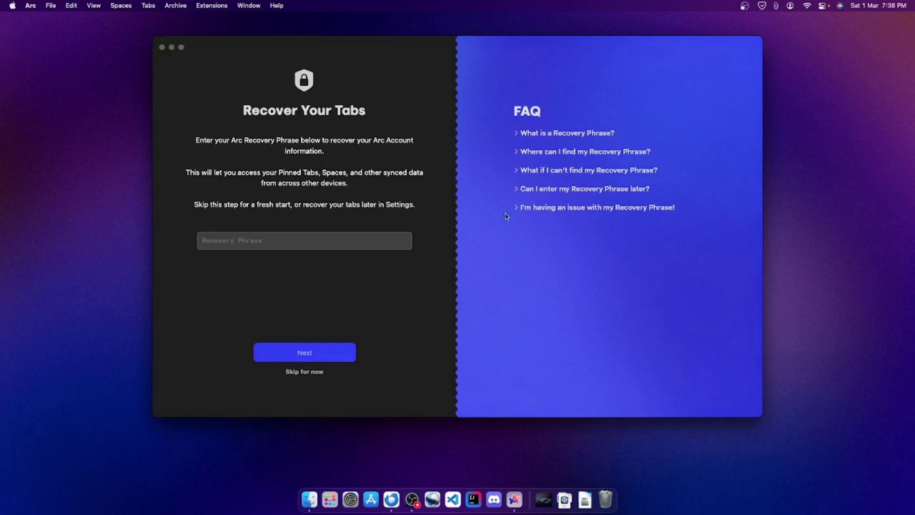
pyautogui.click(308, 376)
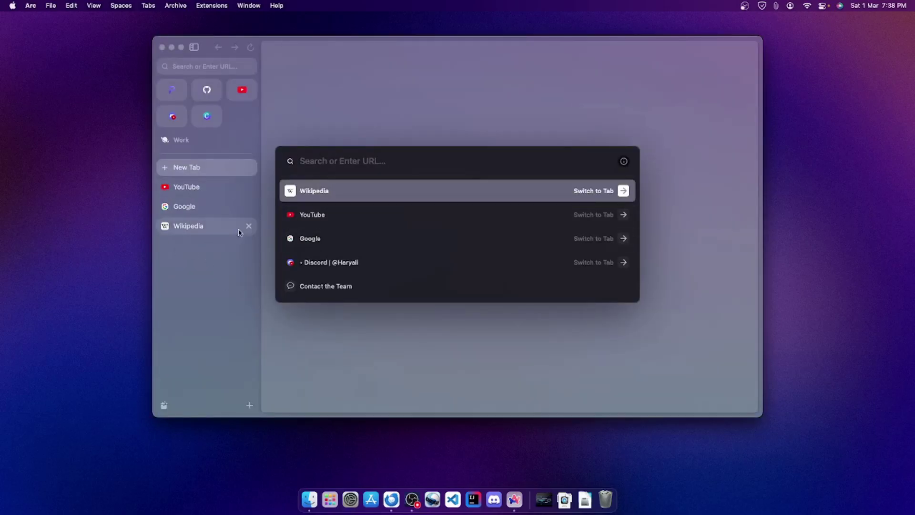
pyautogui.press('Escape')
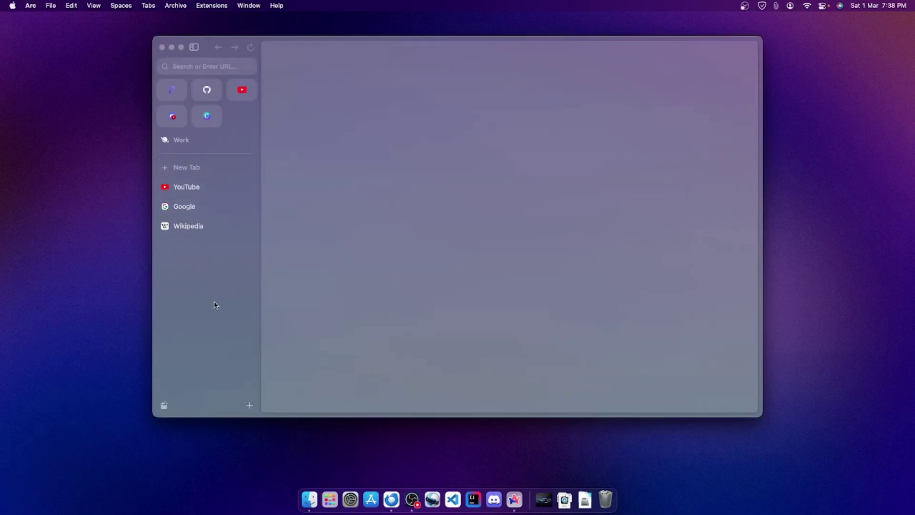
# - Remove the default favorites, including GitHub, from the top of Arc's sidebar
pyautogui.rightClick(219, 122)
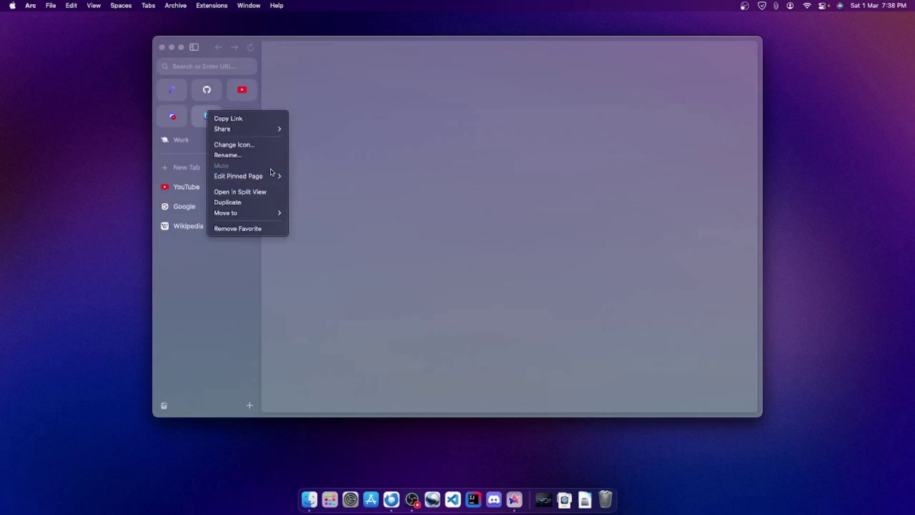
pyautogui.click(243, 229)
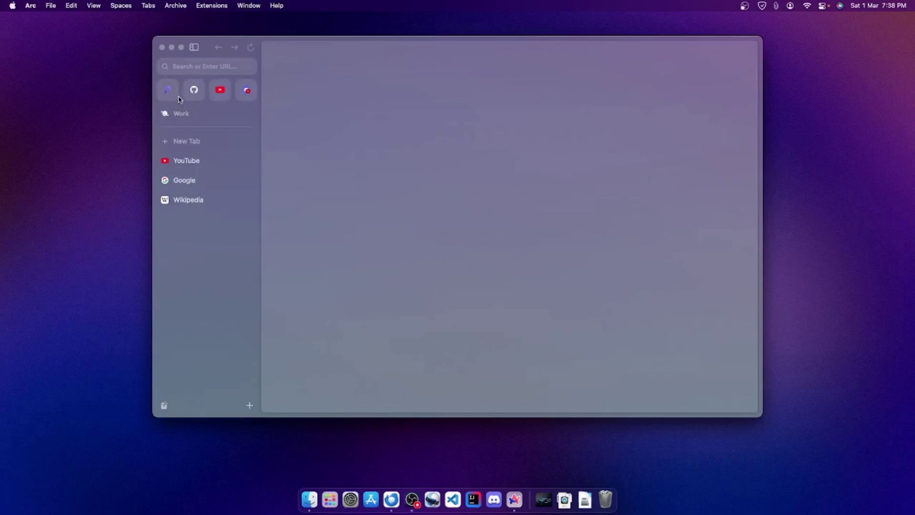
pyautogui.rightClick(175, 89)
pyautogui.click(225, 206)
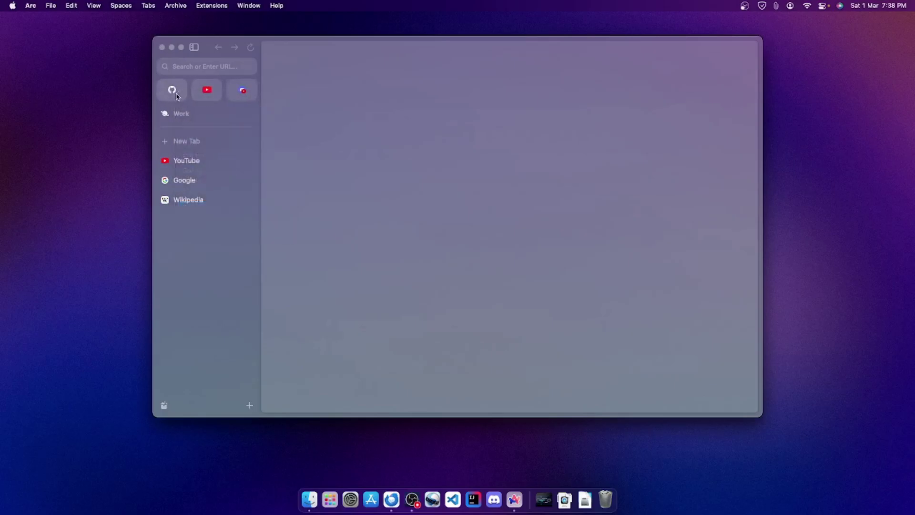
pyautogui.rightClick(176, 96)
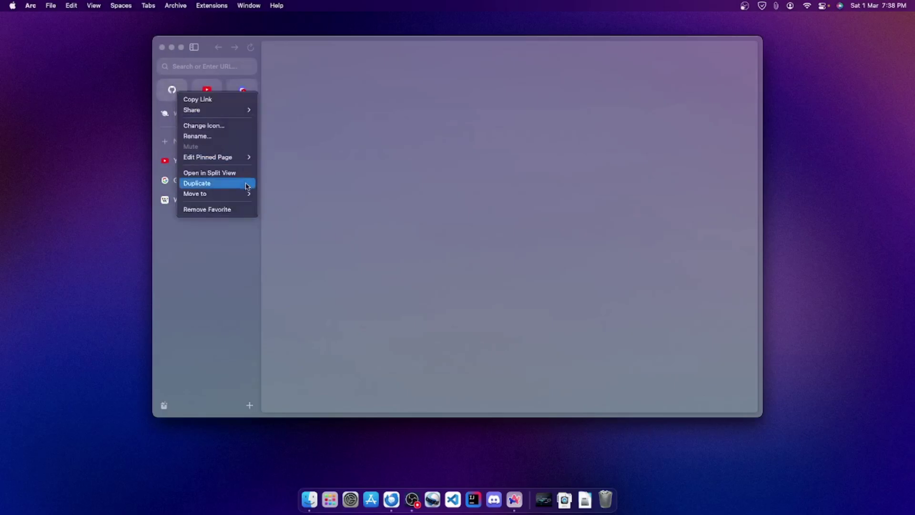
pyautogui.click(229, 209)
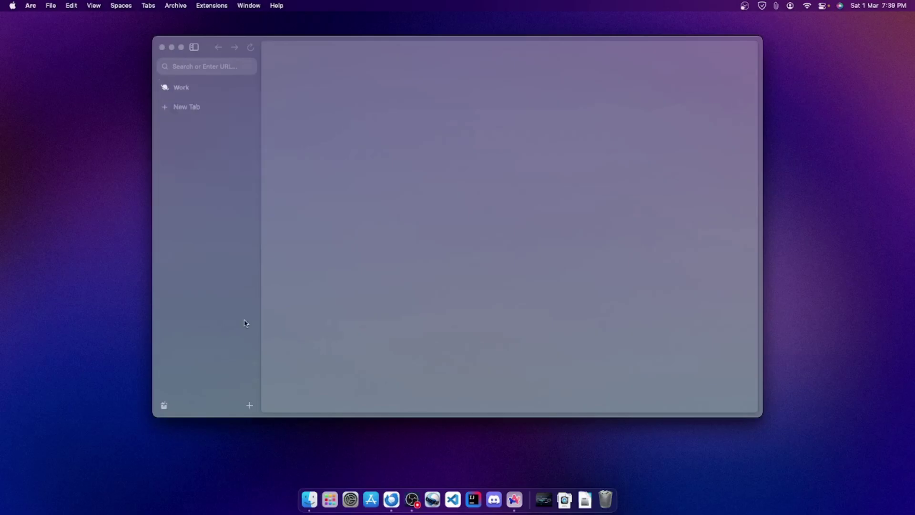
# - Edit the Work space's theme color and set it to the black preset
pyautogui.rightClick(201, 178)
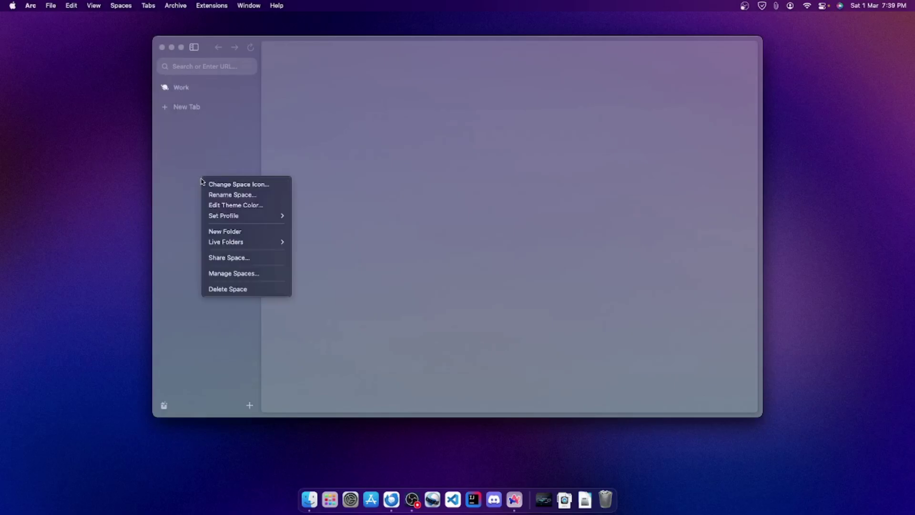
pyautogui.click(242, 206)
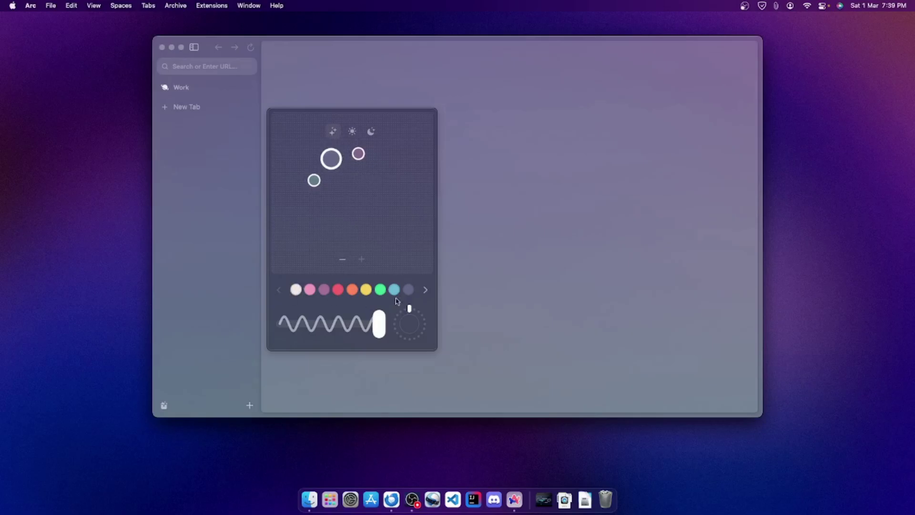
pyautogui.click(426, 292)
pyautogui.click(426, 292)
pyautogui.click(426, 292)
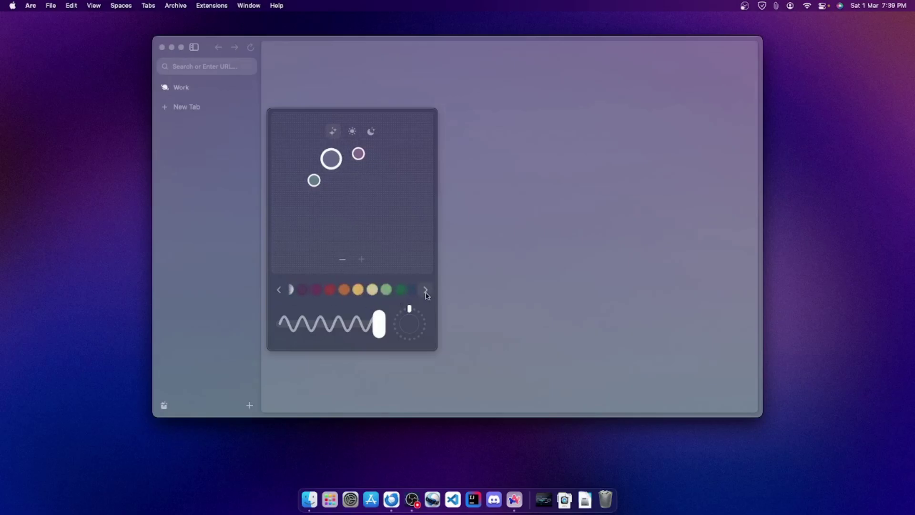
pyautogui.click(426, 293)
pyautogui.click(408, 289)
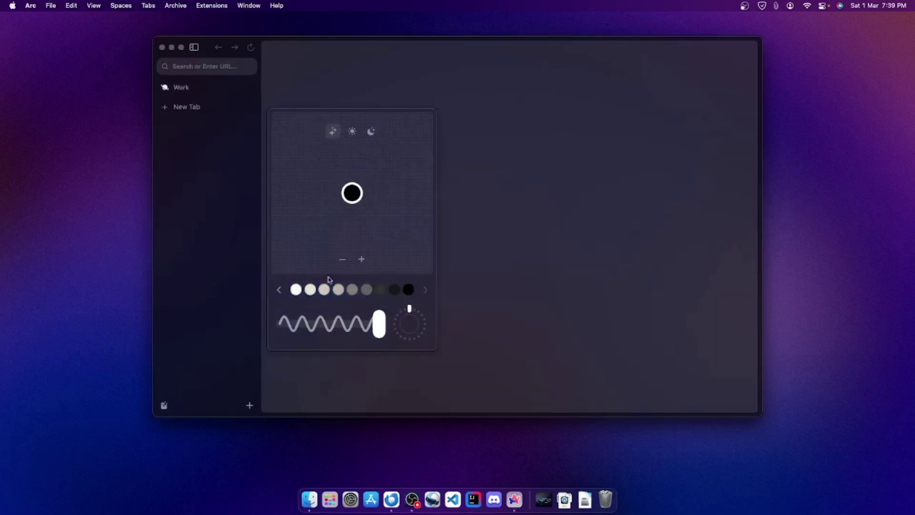
pyautogui.click(196, 217)
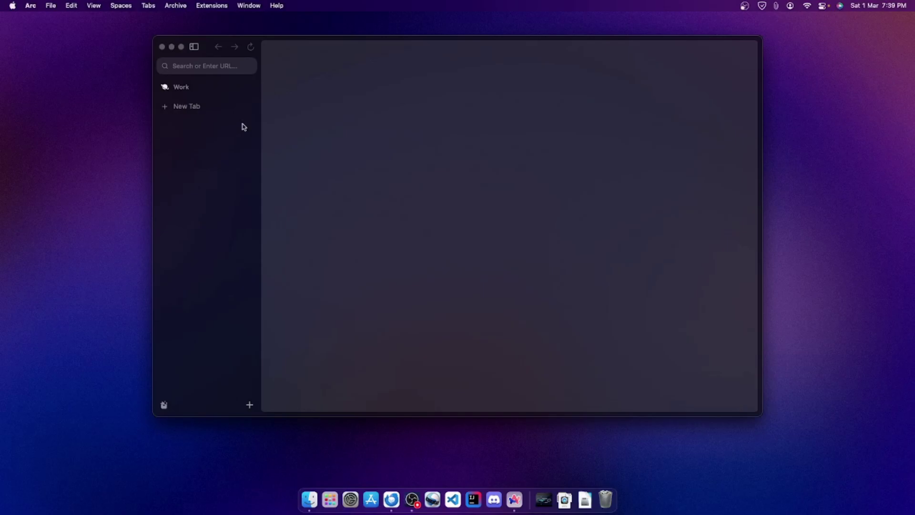
# - Open duckduckgo.com in a new tab
pyautogui.click(188, 114)
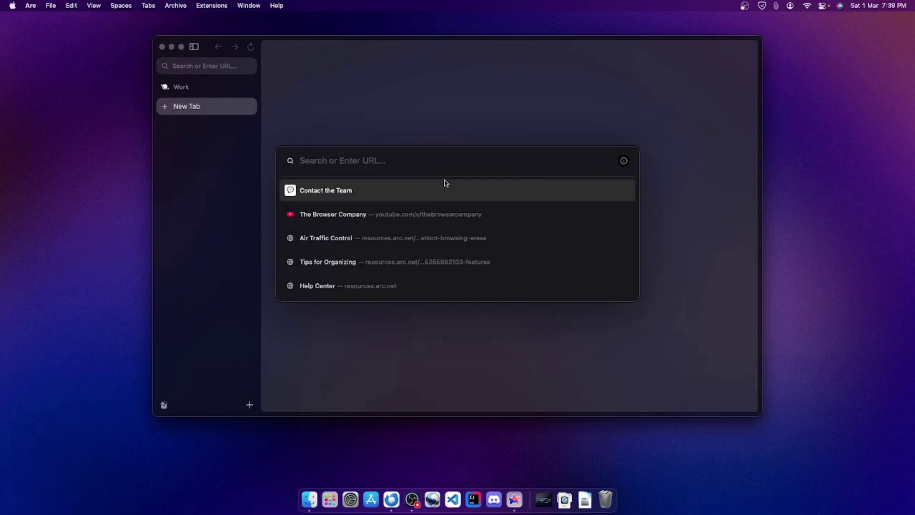
pyautogui.write('g')
pyautogui.press('BackSpace')
pyautogui.write('duckduck')
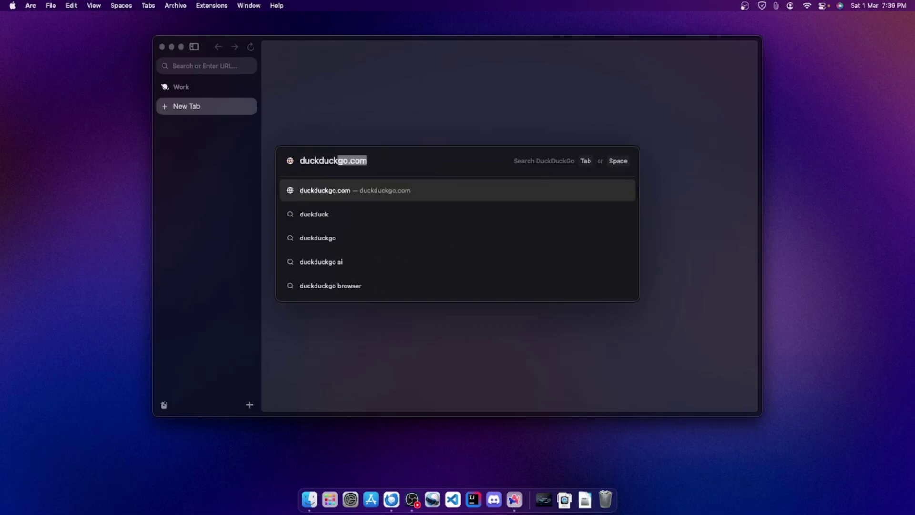
pyautogui.write('go.com')
pyautogui.press('Return')
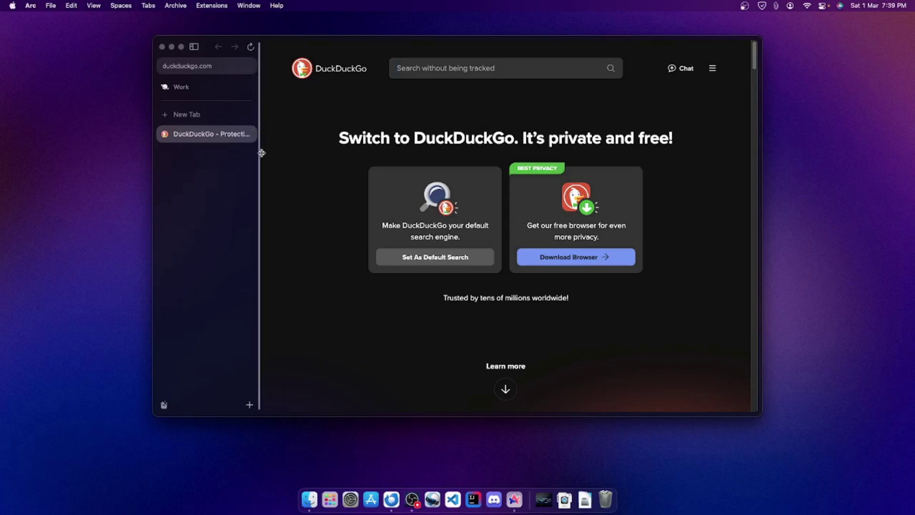
# - Try moving the DuckDuckGo tab above the divider into the Work space's pinned area
pyautogui.moveTo(192, 137); pyautogui.dragTo(192, 103)
pyautogui.moveTo(185, 137)
pyautogui.mouseDown()
pyautogui.moveTo(190, 67)
pyautogui.moveTo(189, 145)
pyautogui.mouseUp()
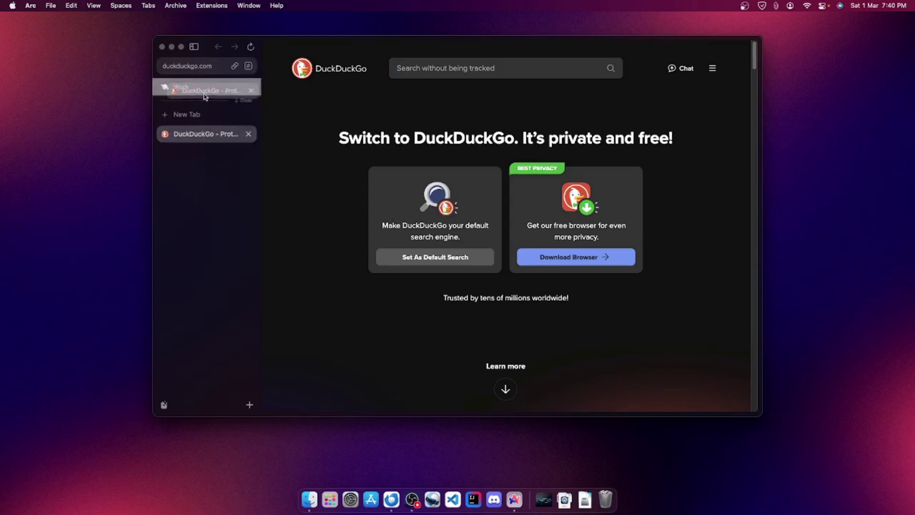
pyautogui.moveTo(206, 138); pyautogui.dragTo(234, 102)
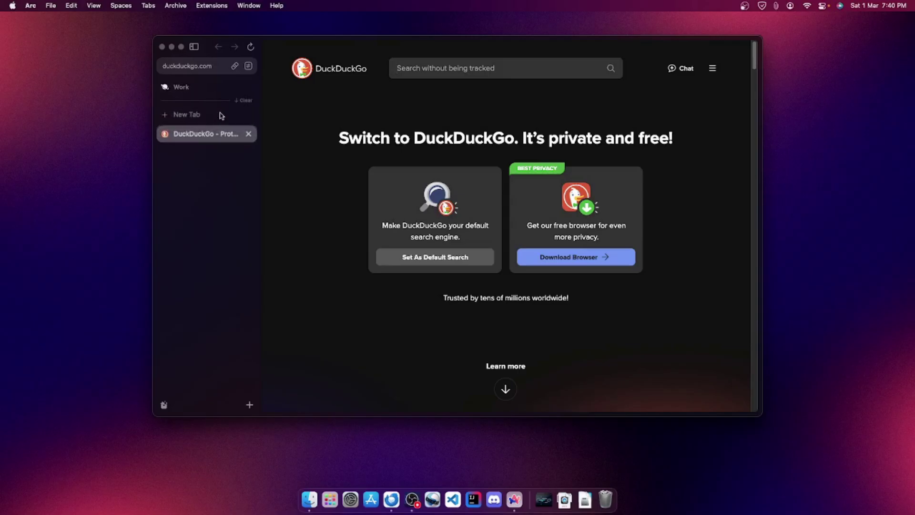
# - Clear the unpinned tabs in the Work space and undo the clearing
pyautogui.click(245, 101)
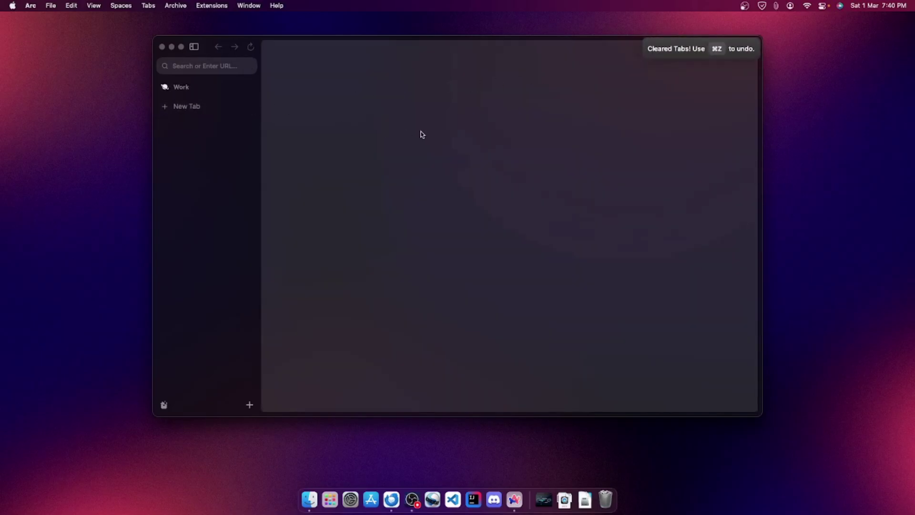
pyautogui.press('super+z')
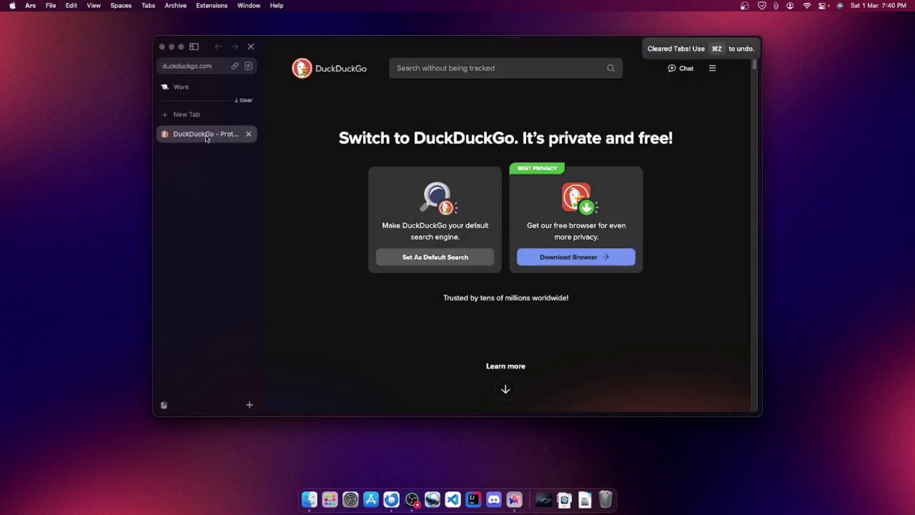
# - Pin the DuckDuckGo tab under the Work space, and unpin it by moving it back below the divider
pyautogui.moveTo(205, 135); pyautogui.dragTo(196, 87)
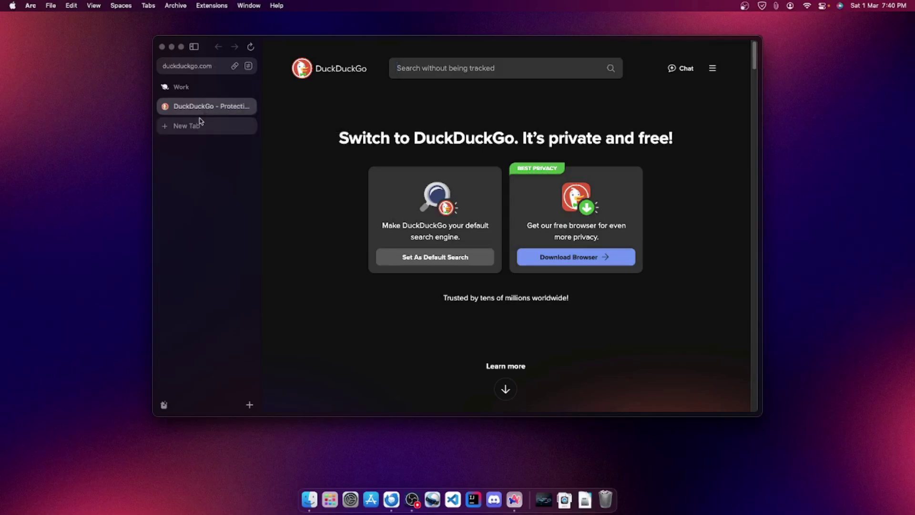
pyautogui.moveTo(198, 111); pyautogui.dragTo(207, 178)
pyautogui.moveTo(205, 134); pyautogui.dragTo(208, 379)
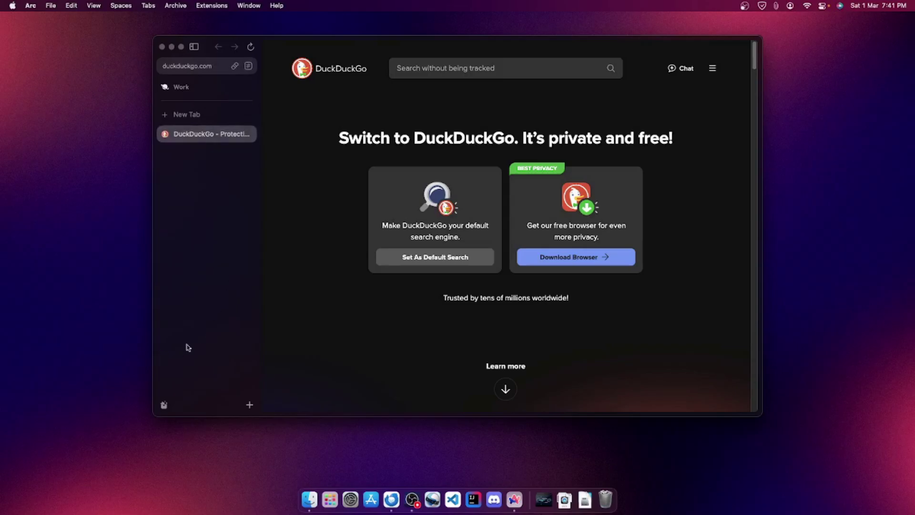
# - Create a new Boost for duckduckgo.com and move its editor off the page, beside the browser window
pyautogui.click(249, 406)
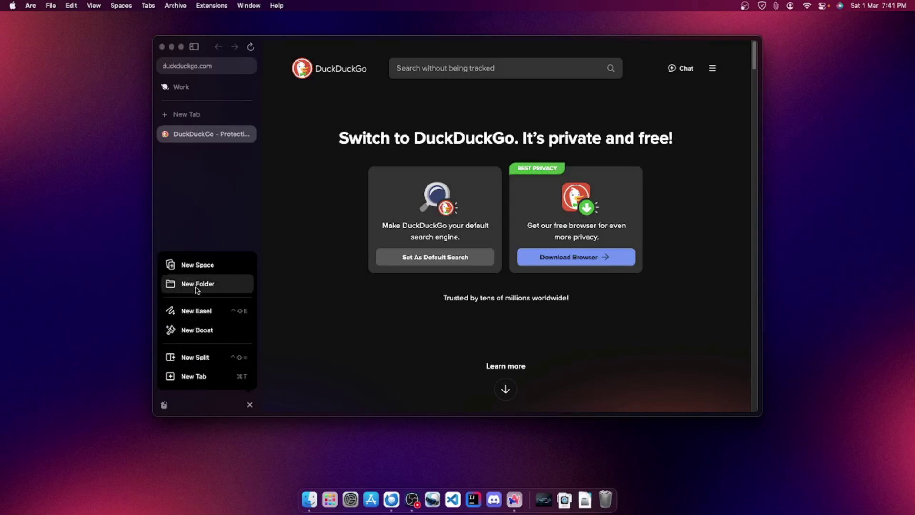
pyautogui.click(211, 331)
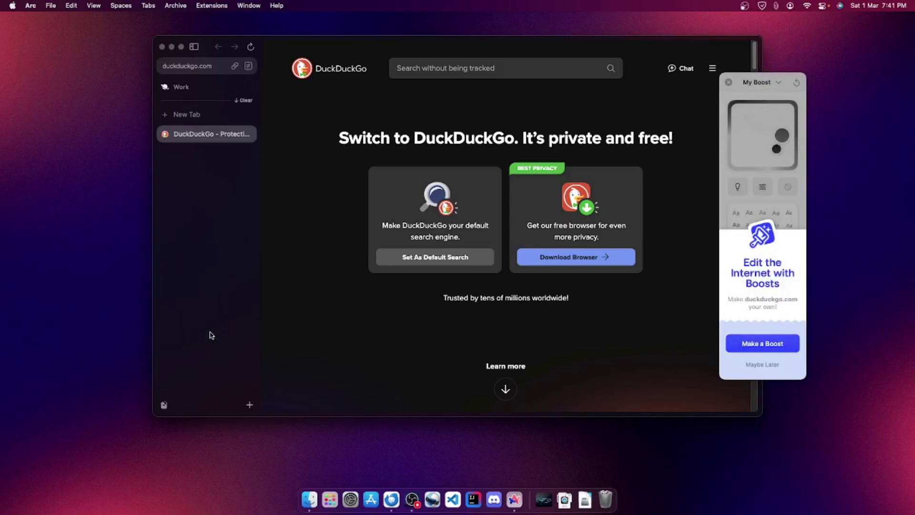
pyautogui.click(777, 343)
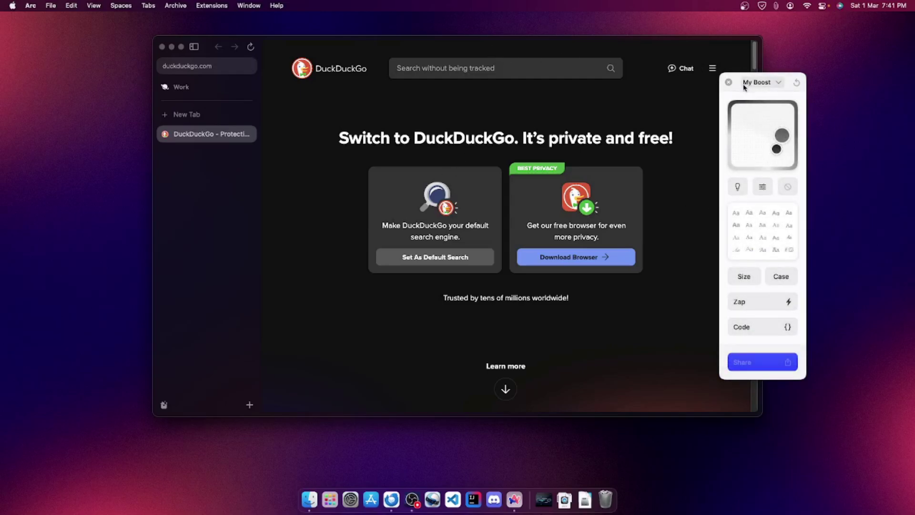
pyautogui.moveTo(740, 83); pyautogui.dragTo(780, 75)
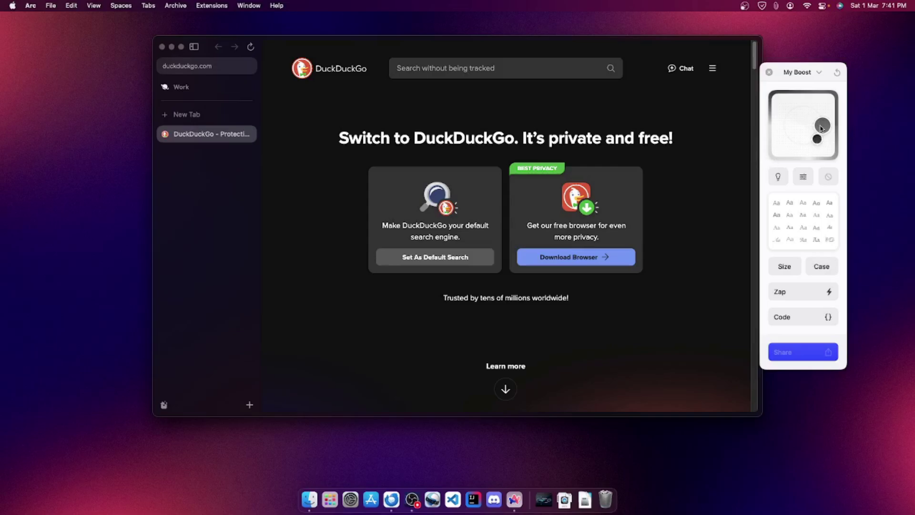
# - Try a purple tint for the DuckDuckGo page in the Boost, and toggle its light/dark inversion on and off
pyautogui.moveTo(822, 128); pyautogui.dragTo(803, 123)
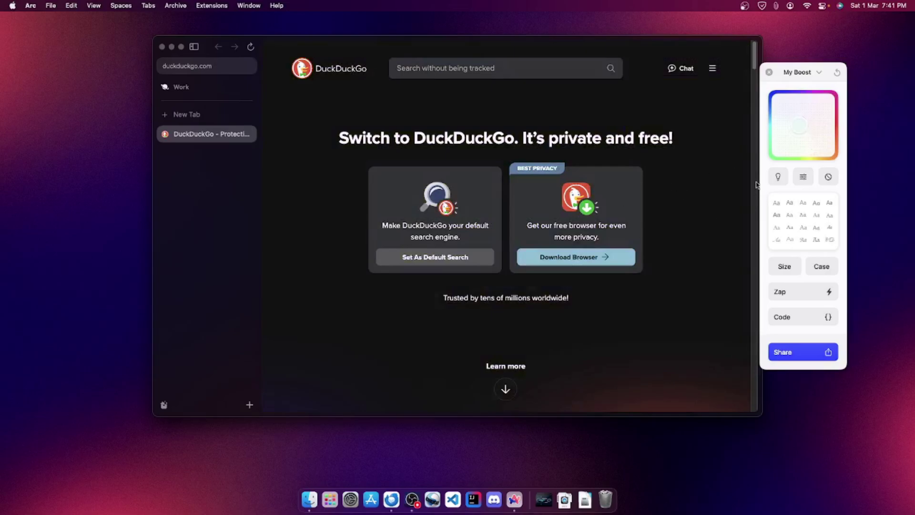
pyautogui.moveTo(799, 126); pyautogui.dragTo(805, 125)
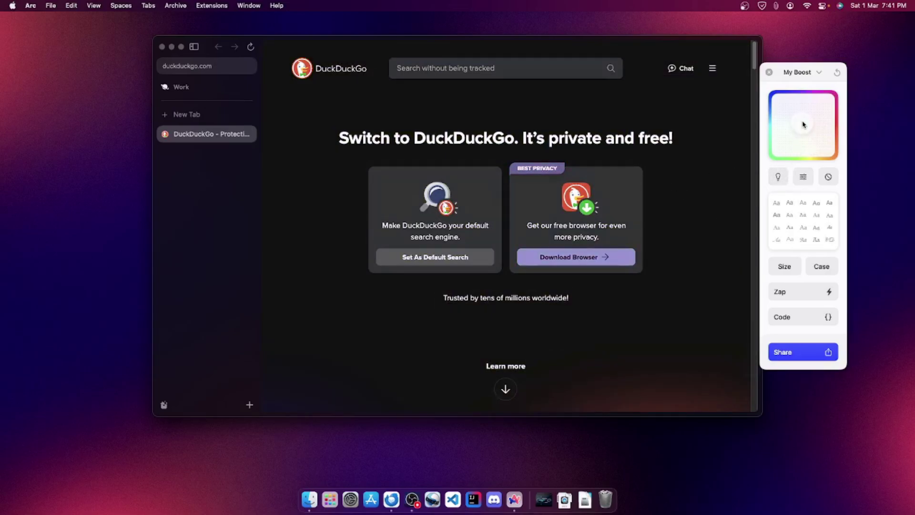
pyautogui.click(778, 177)
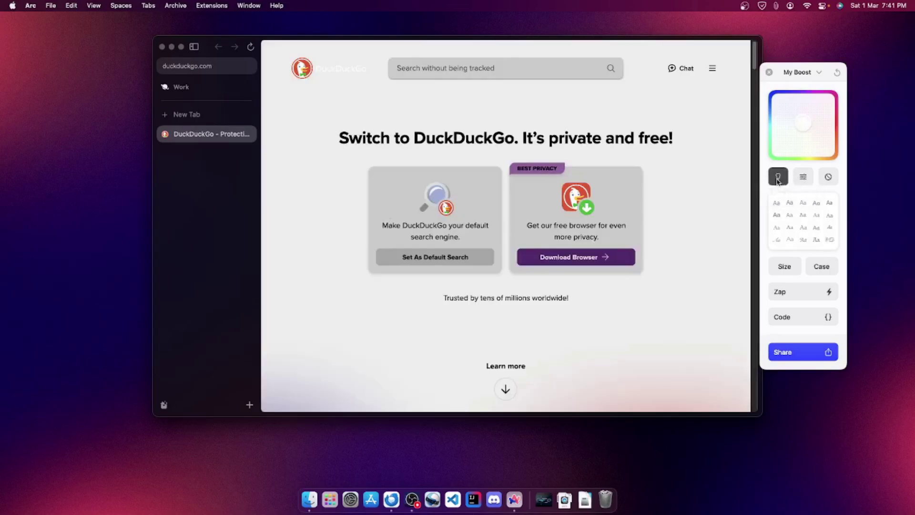
pyautogui.click(778, 177)
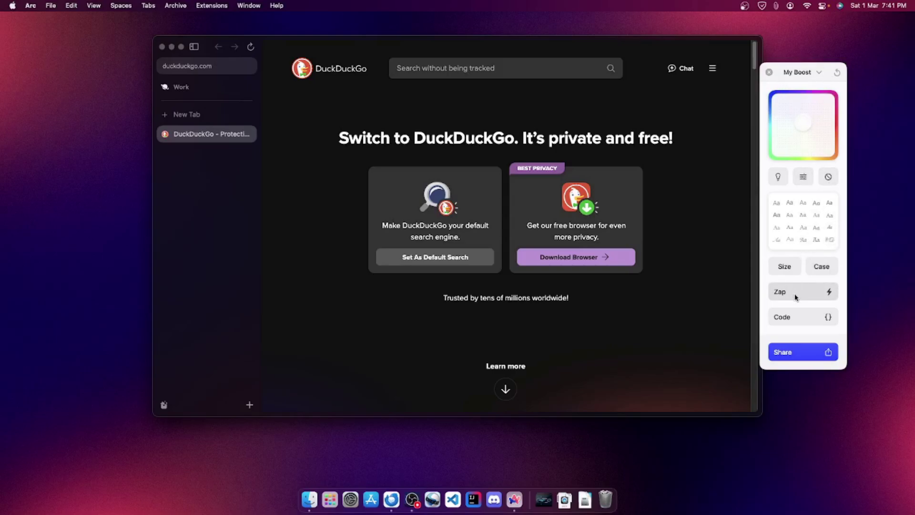
# - Zap the "Learn more" heading on the DuckDuckGo page together with all related elements
pyautogui.click(808, 293)
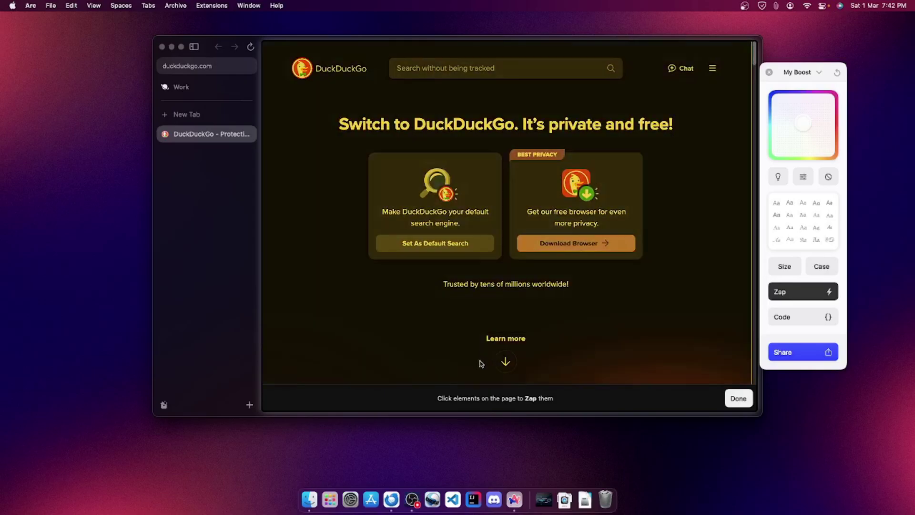
pyautogui.click(505, 340)
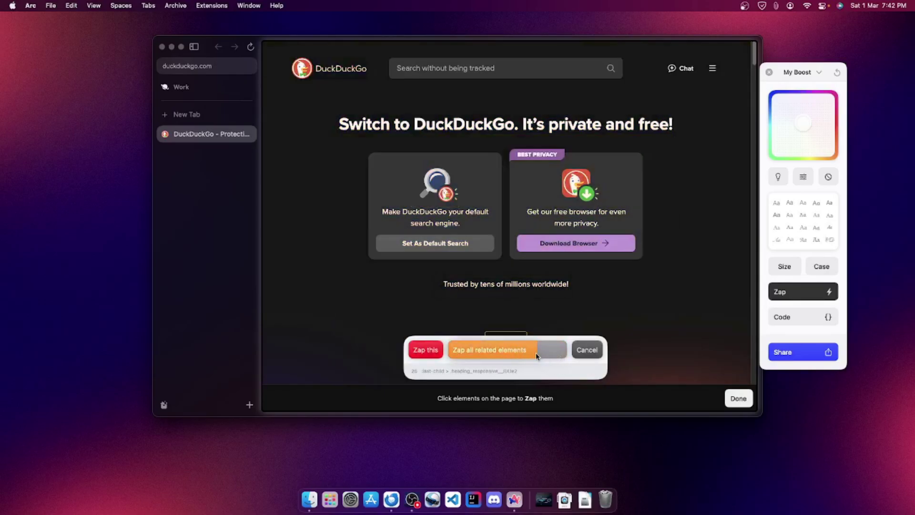
pyautogui.click(471, 351)
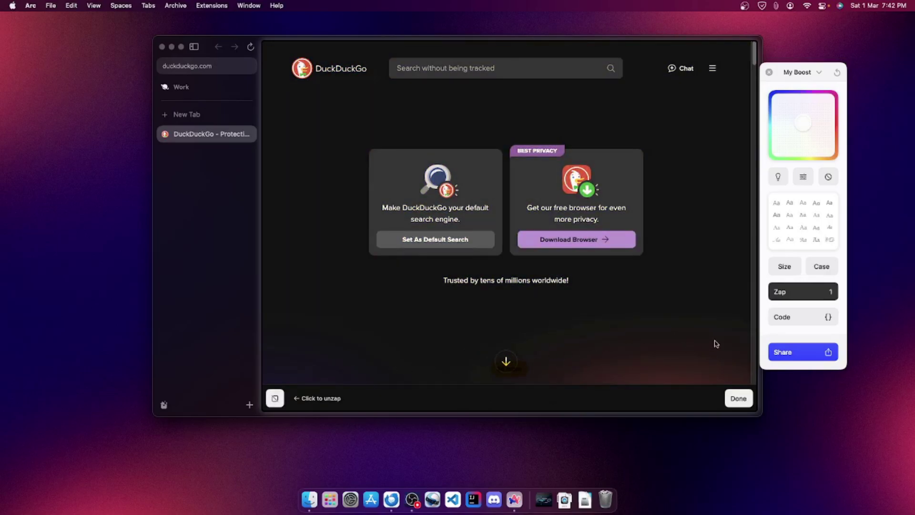
# - Zap the down arrow and its surrounding circle with all related elements, and leave Zap mode
pyautogui.click(502, 362)
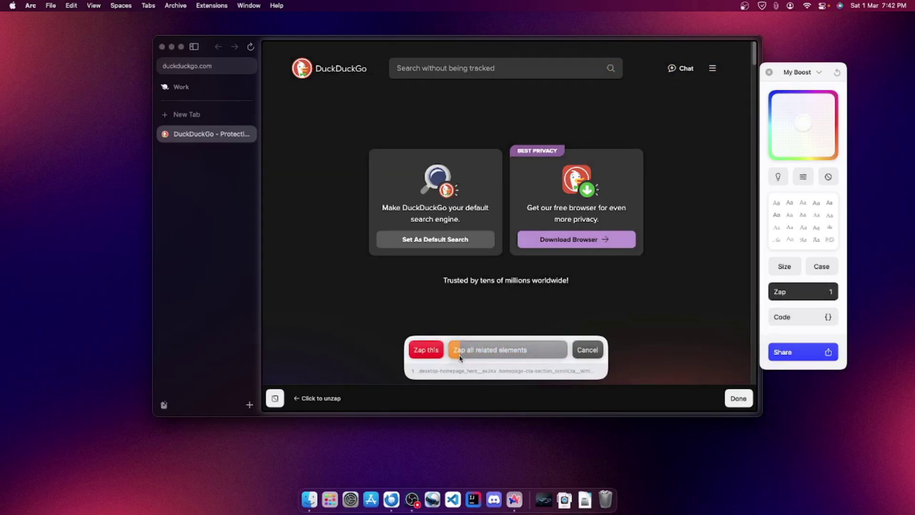
pyautogui.click(537, 352)
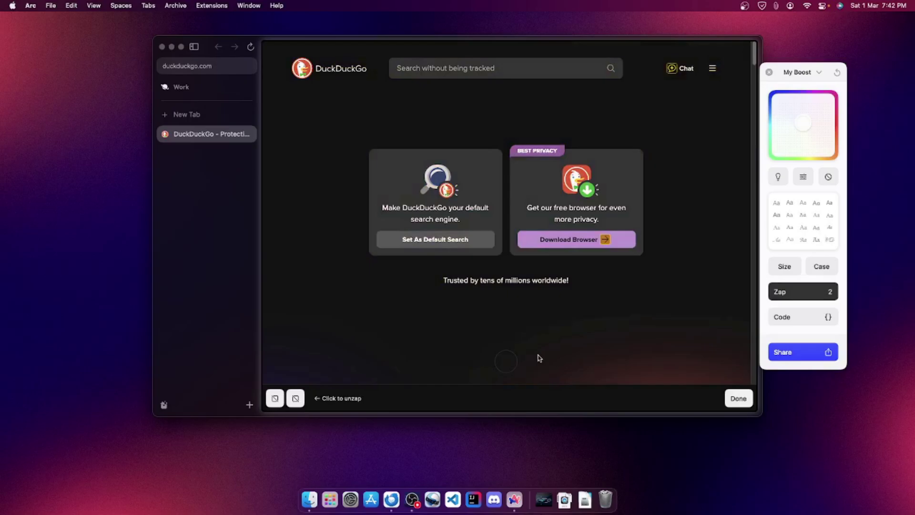
pyautogui.click(505, 365)
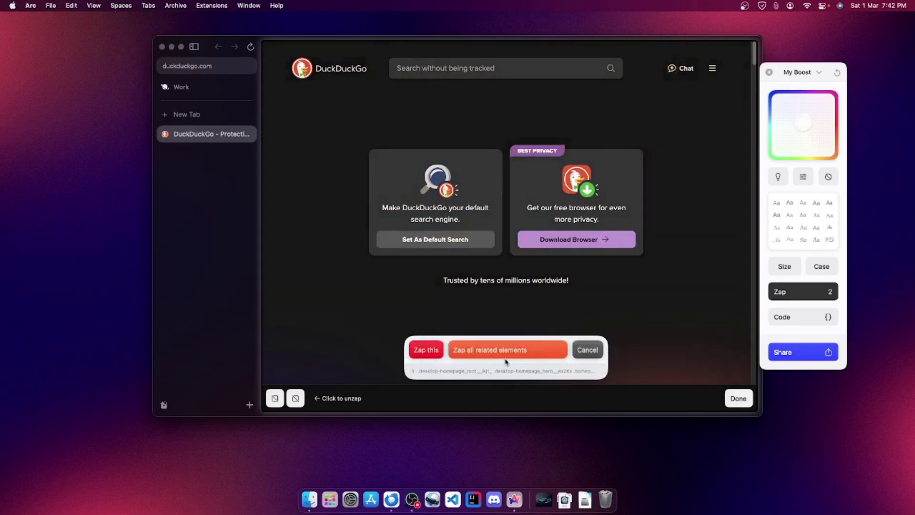
pyautogui.click(453, 353)
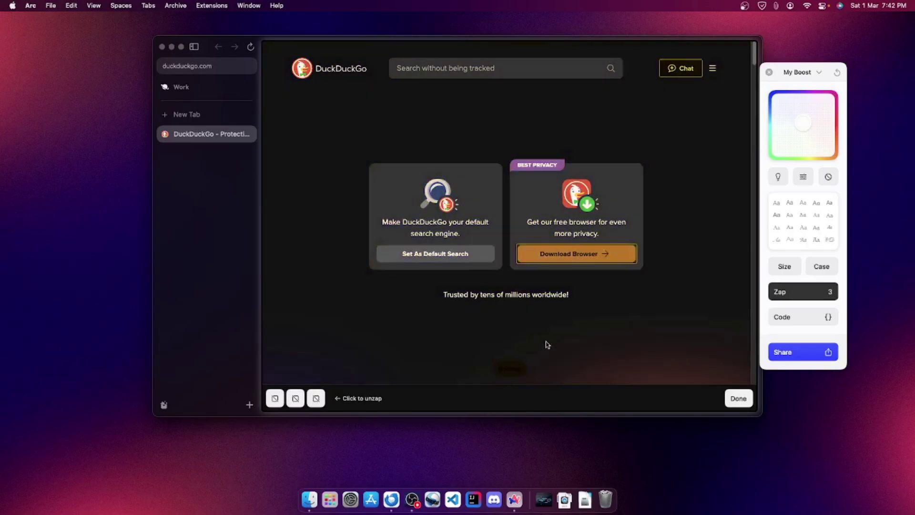
pyautogui.click(556, 372)
pyautogui.click(722, 219)
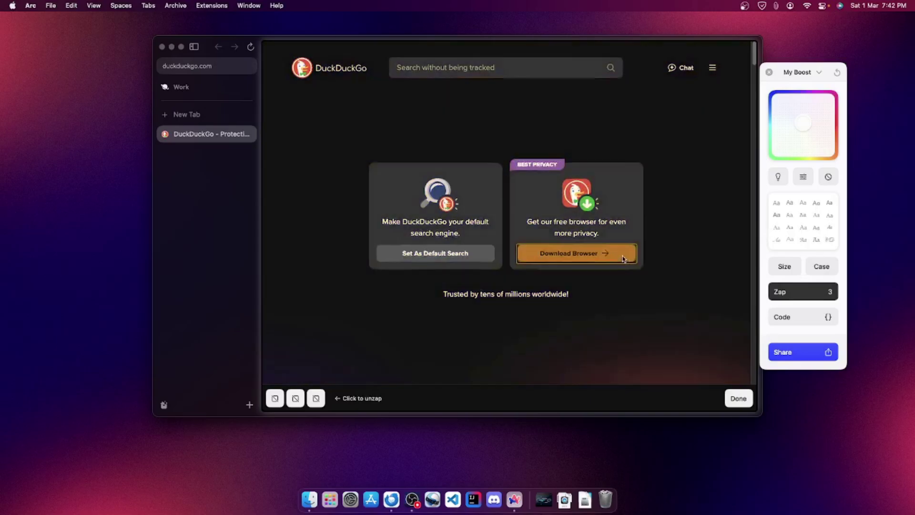
pyautogui.scroll(-9, 615, 265)
pyautogui.scroll(6, 569, 231)
pyautogui.scroll(3, 571, 239)
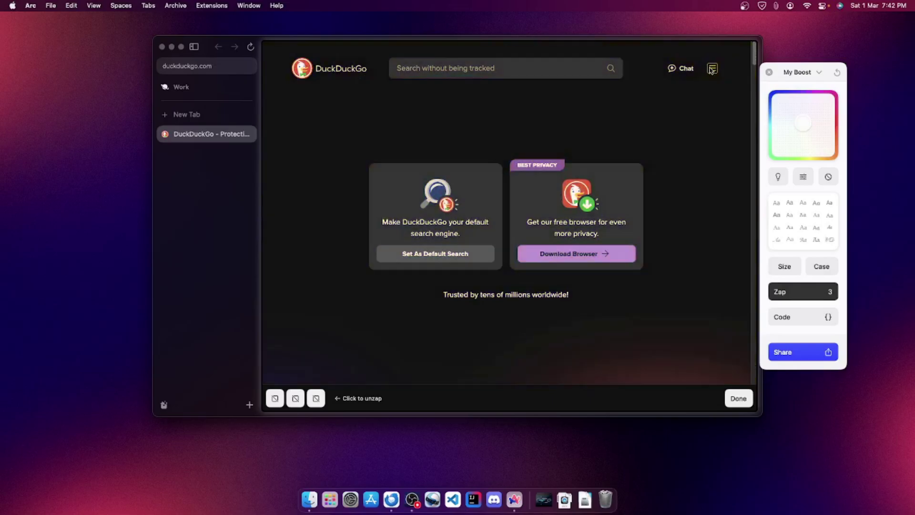
pyautogui.click(817, 295)
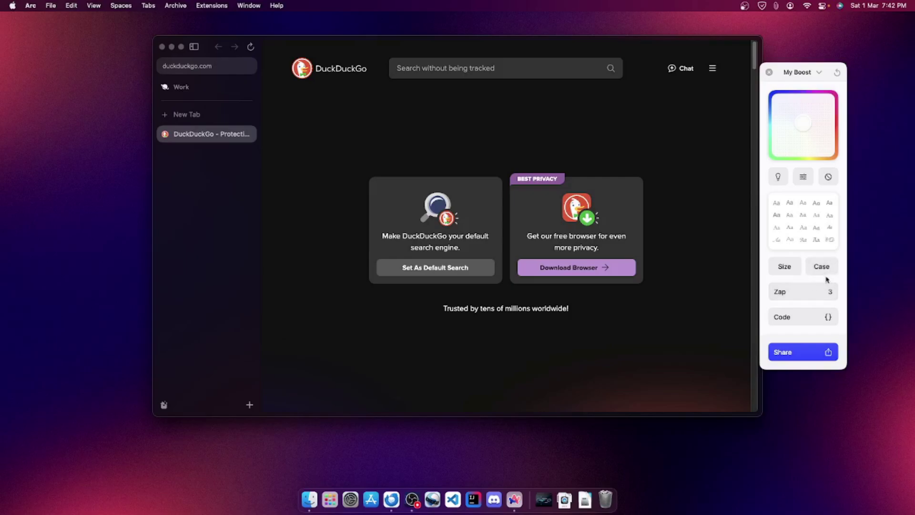
# - Look at the Boost's CSS code editor, and try adjusting the page's contrast, brightness and original saturation
pyautogui.click(811, 317)
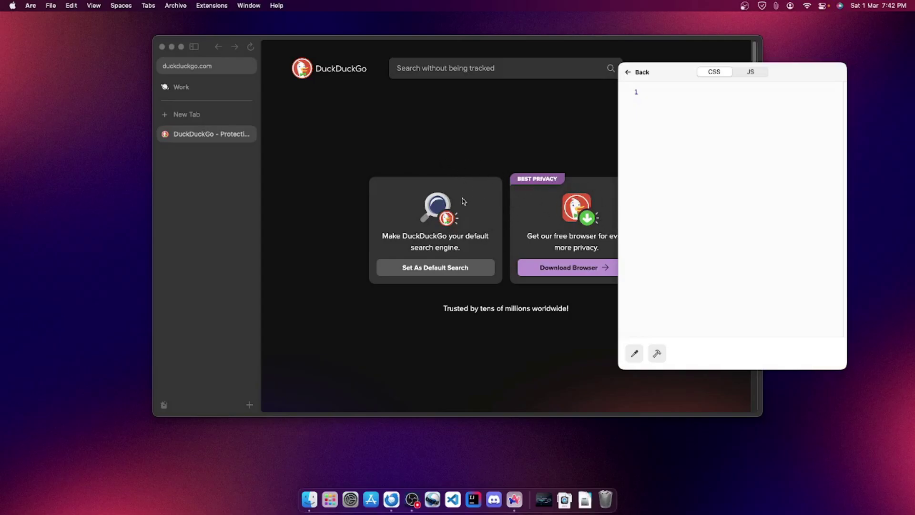
pyautogui.click(630, 72)
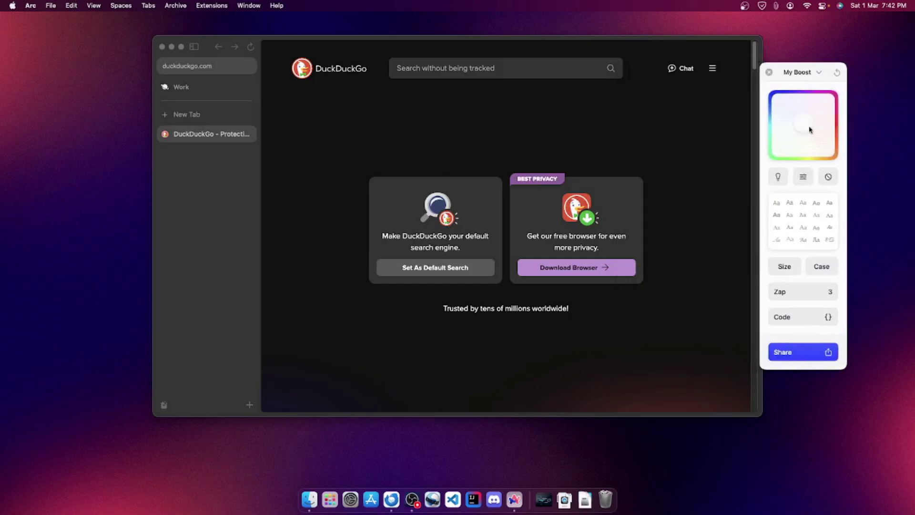
pyautogui.click(804, 178)
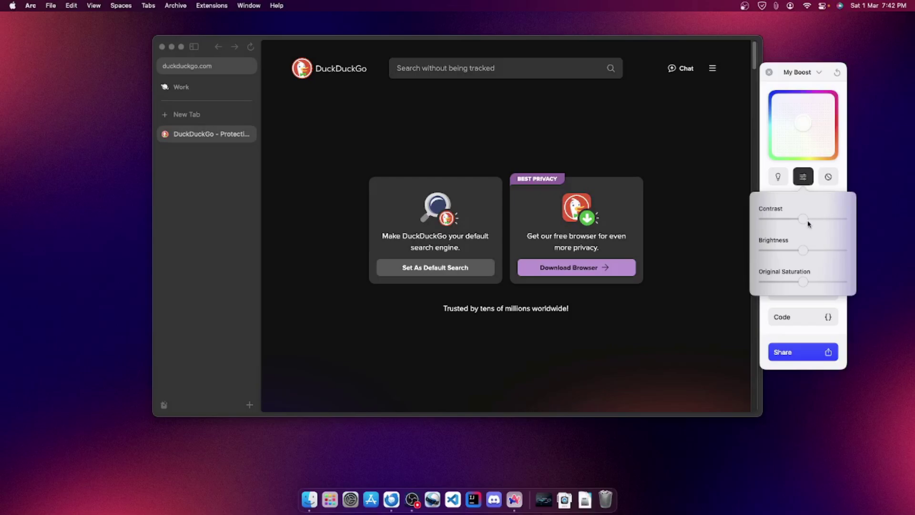
pyautogui.click(884, 221)
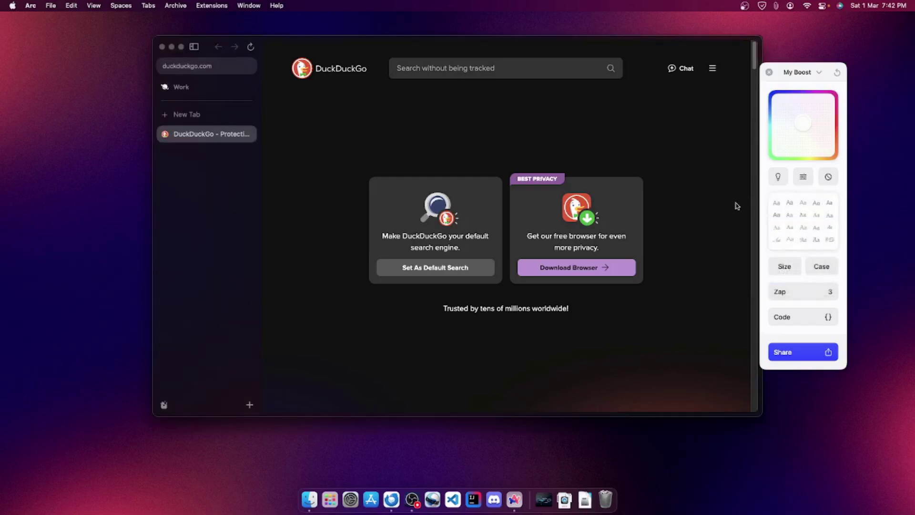
pyautogui.click(803, 177)
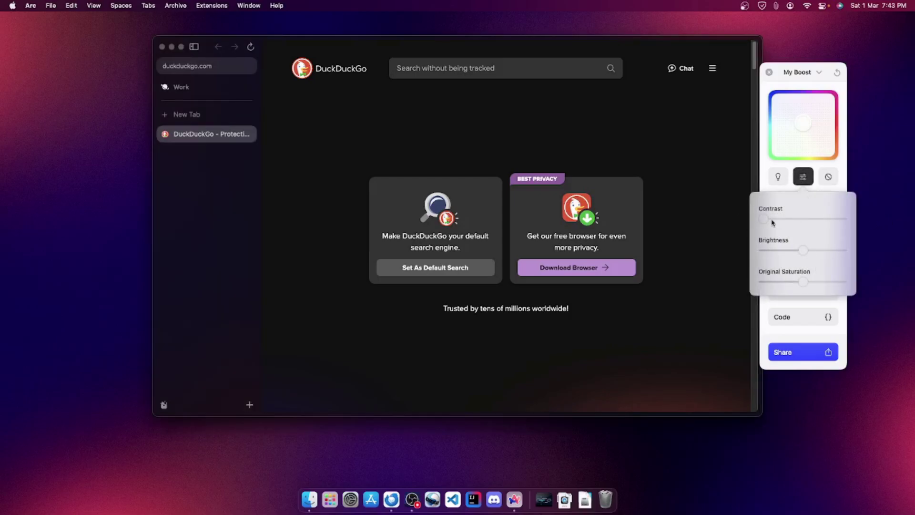
pyautogui.moveTo(773, 223); pyautogui.dragTo(802, 252)
pyautogui.moveTo(802, 285)
pyautogui.mouseDown()
pyautogui.moveTo(858, 284)
pyautogui.moveTo(687, 284)
pyautogui.moveTo(887, 284)
pyautogui.moveTo(756, 296)
pyautogui.moveTo(852, 297)
pyautogui.moveTo(644, 299)
pyautogui.moveTo(805, 283)
pyautogui.mouseUp()
# - Reset the DuckDuckGo page to its original colors and close the Boost editor
pyautogui.click(828, 177)
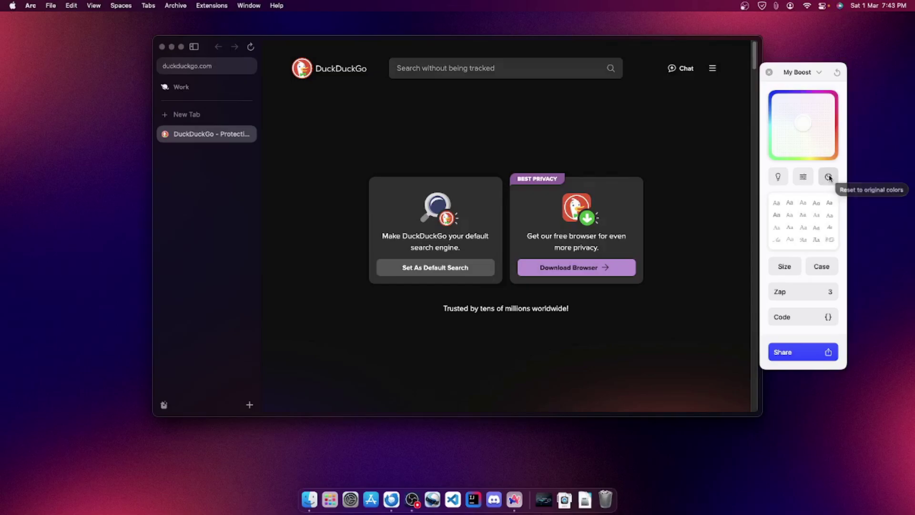
pyautogui.click(830, 178)
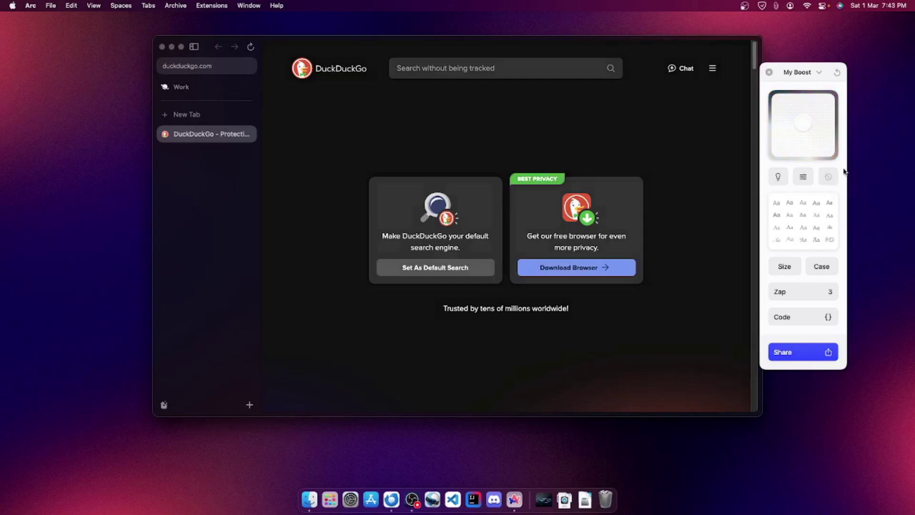
pyautogui.click(770, 73)
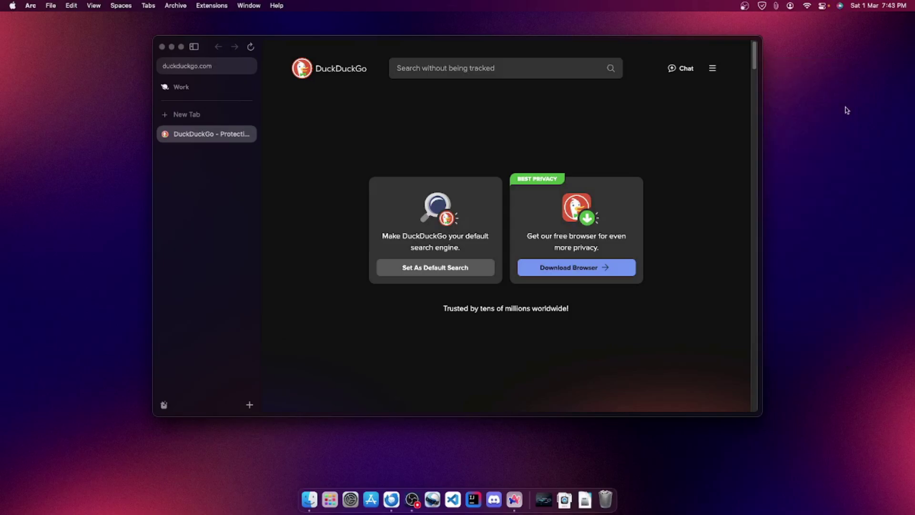
# - Create a new easel and title it "Youtube idea"
pyautogui.click(247, 408)
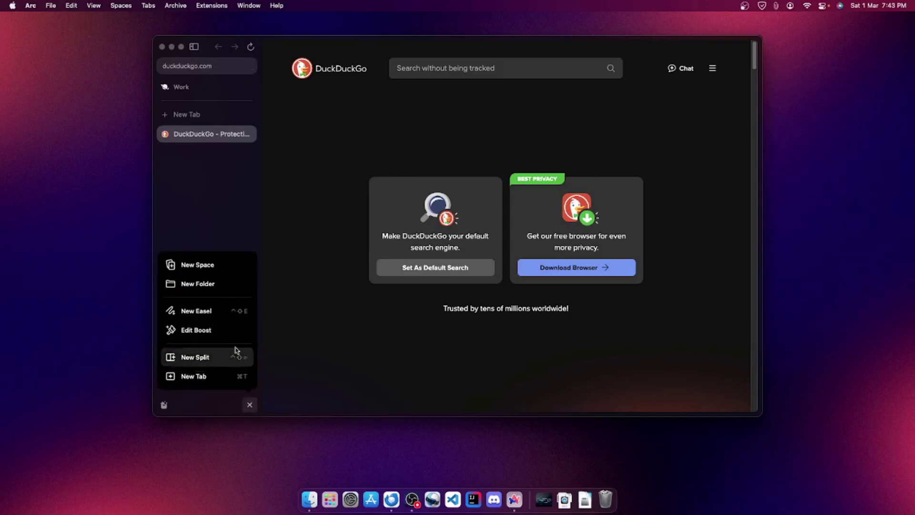
pyautogui.click(221, 312)
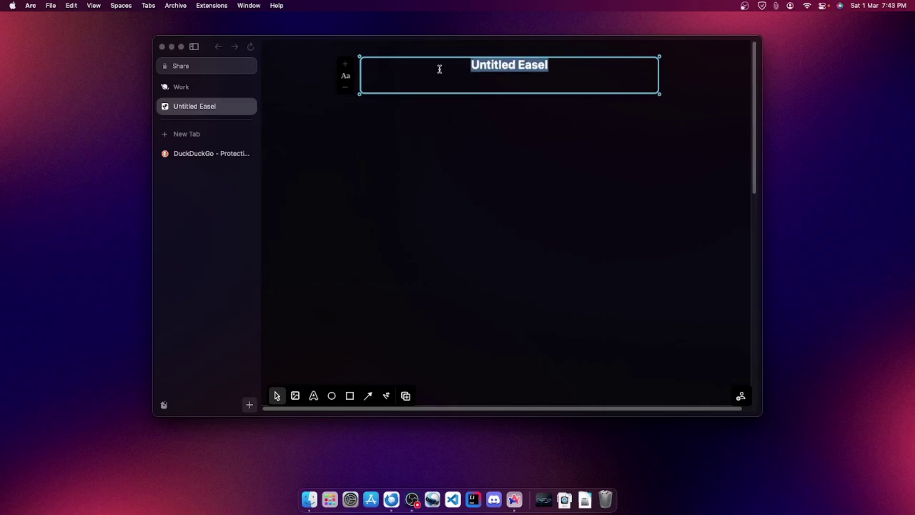
pyautogui.write('YOutube')
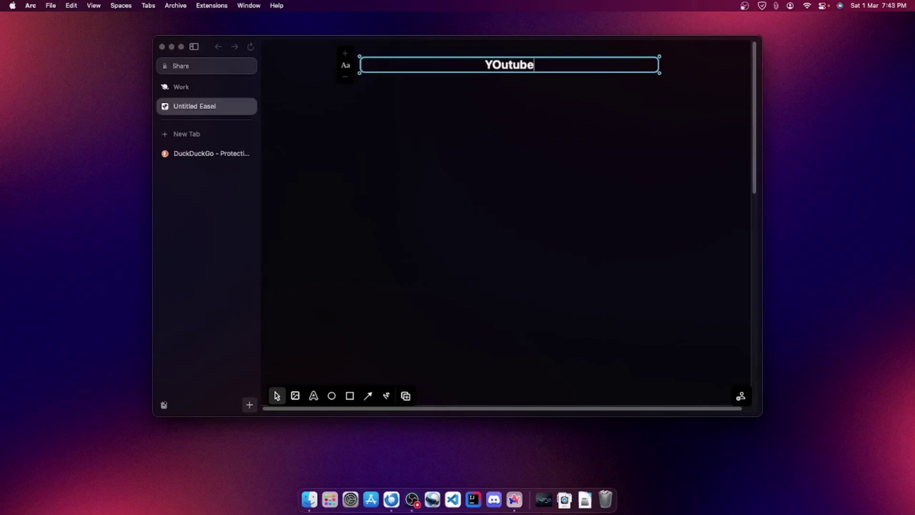
pyautogui.write(' idea')
pyautogui.press('Return')
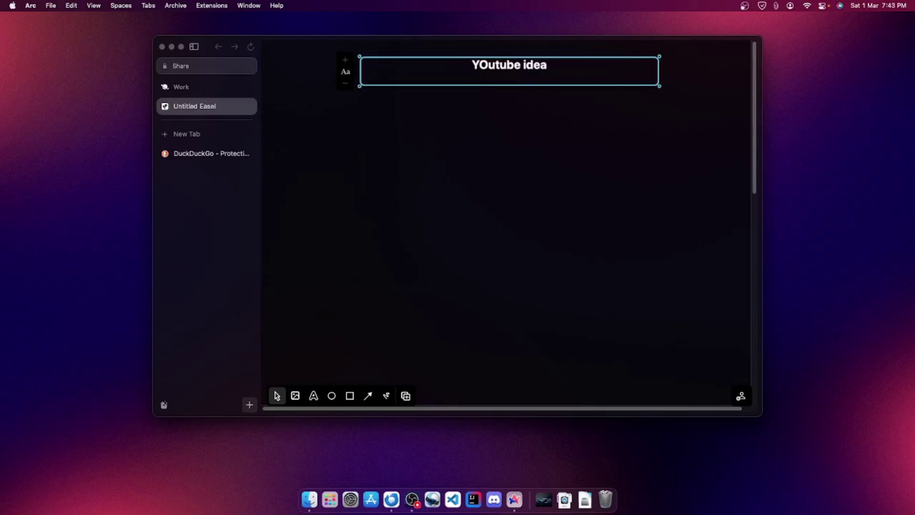
pyautogui.click(488, 65)
pyautogui.press('BackSpace')
pyautogui.write('o')
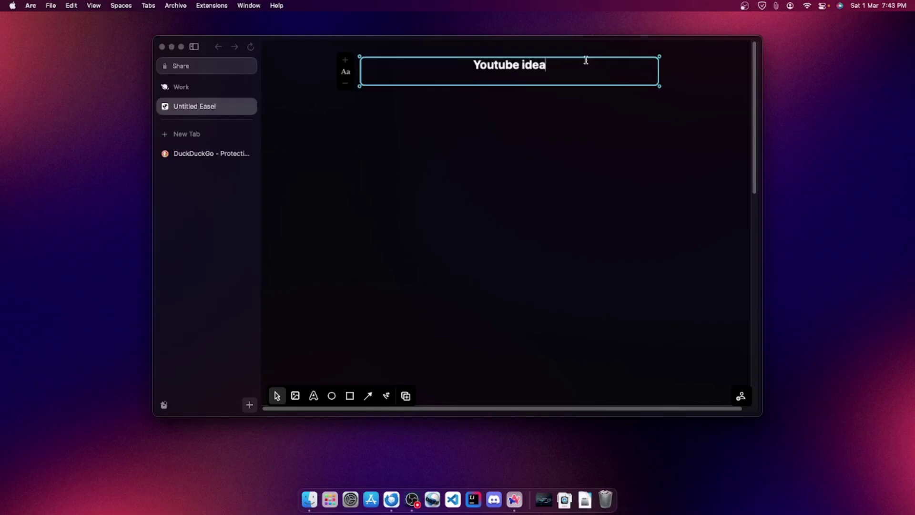
pyautogui.click(568, 145)
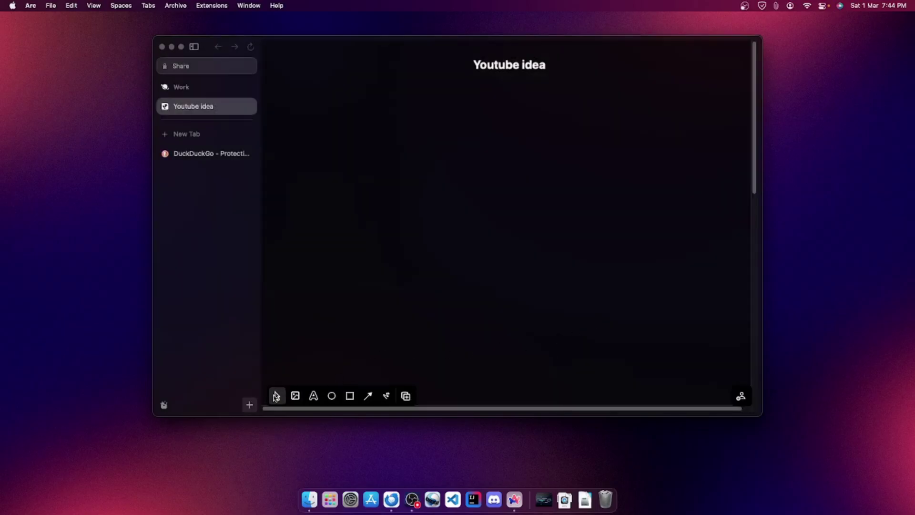
# - Insert the image Arc-Wallpaper-7.png from the Dark folder of Arc Inspired Wallpapers, inside Pictures > Wallpapers, into the easel
pyautogui.click(295, 396)
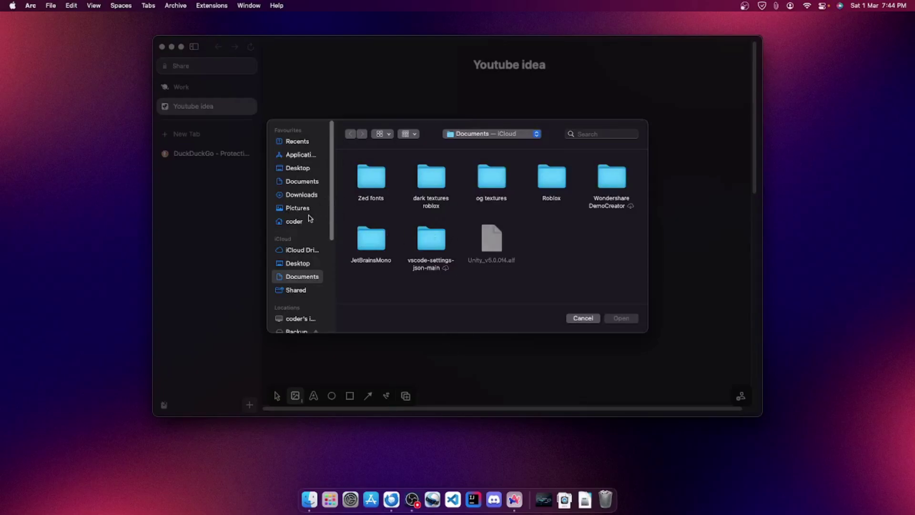
pyautogui.click(292, 208)
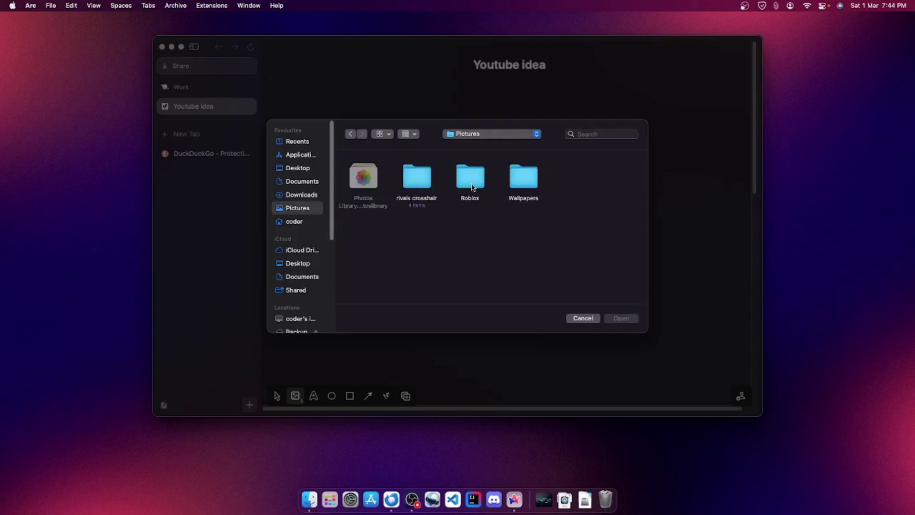
pyautogui.click(525, 186)
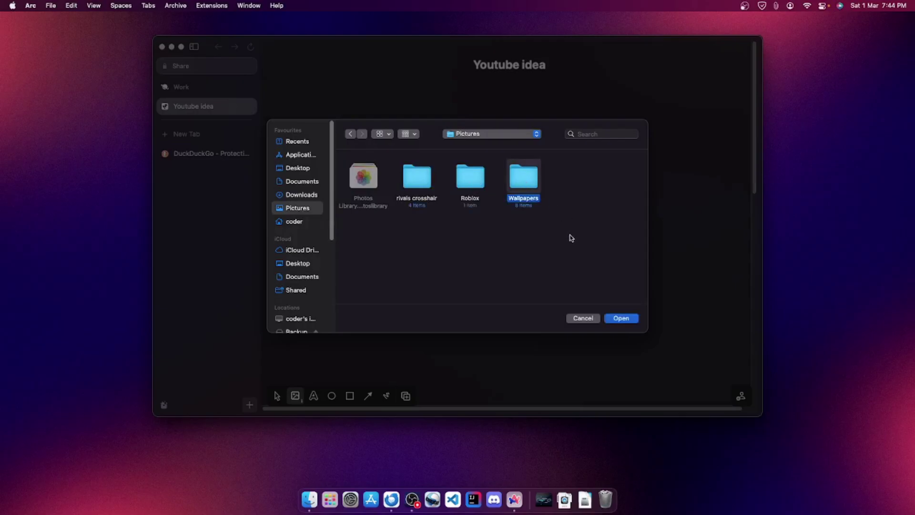
pyautogui.press('Return')
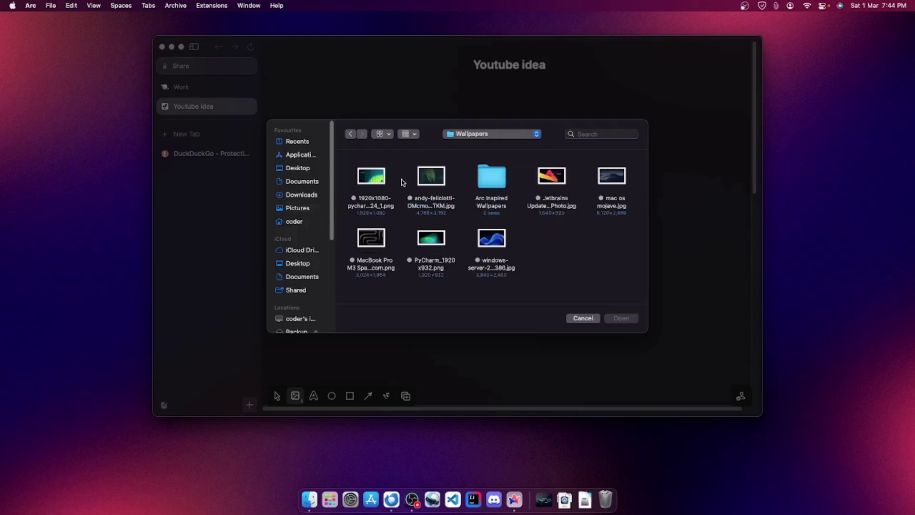
pyautogui.doubleClick(489, 181)
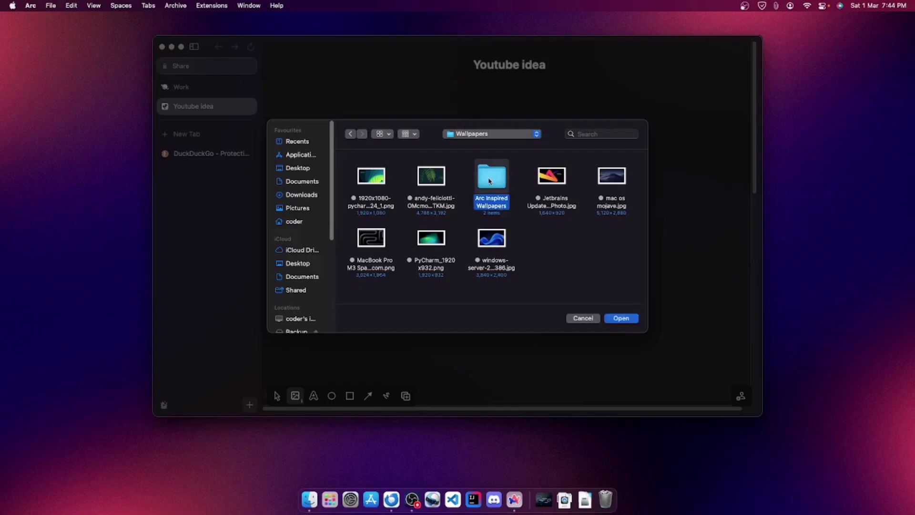
pyautogui.doubleClick(380, 178)
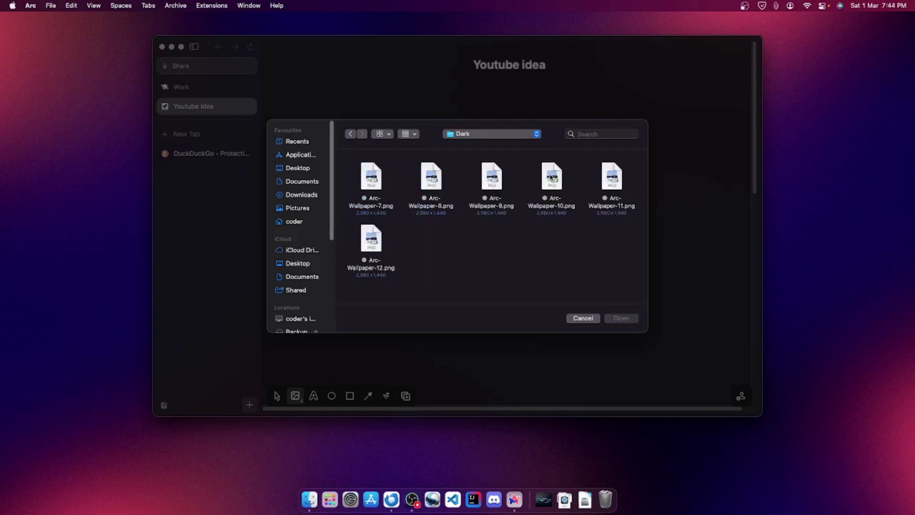
pyautogui.click(373, 184)
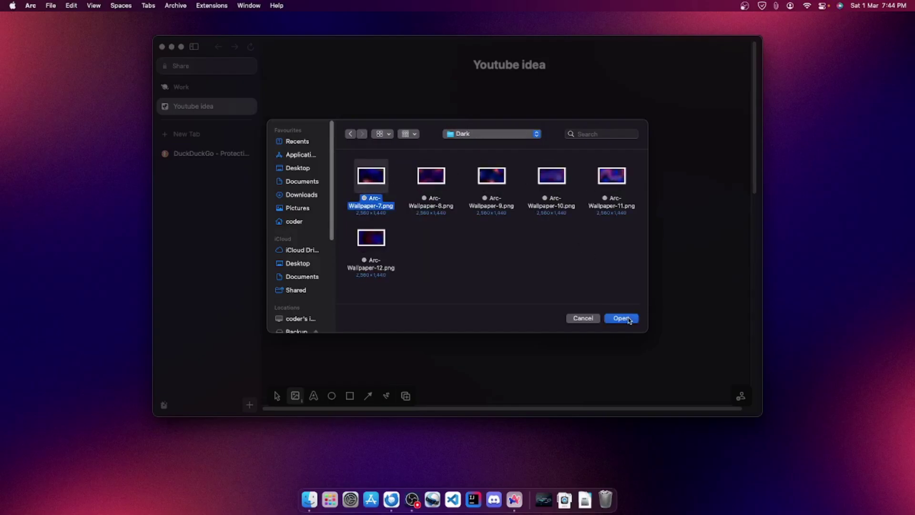
pyautogui.click(622, 318)
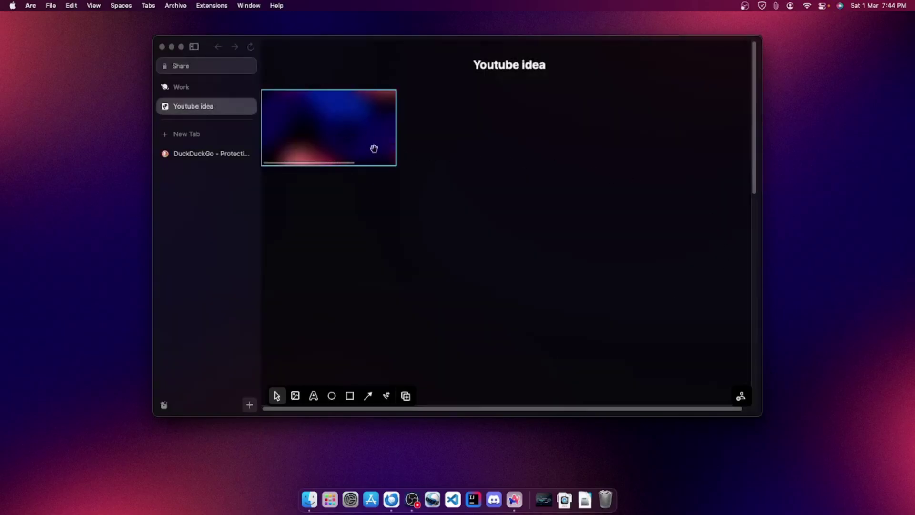
# - Enlarge the wallpaper image to over twice its width and place it roughly centered beneath the easel title
pyautogui.moveTo(360, 147); pyautogui.dragTo(407, 169)
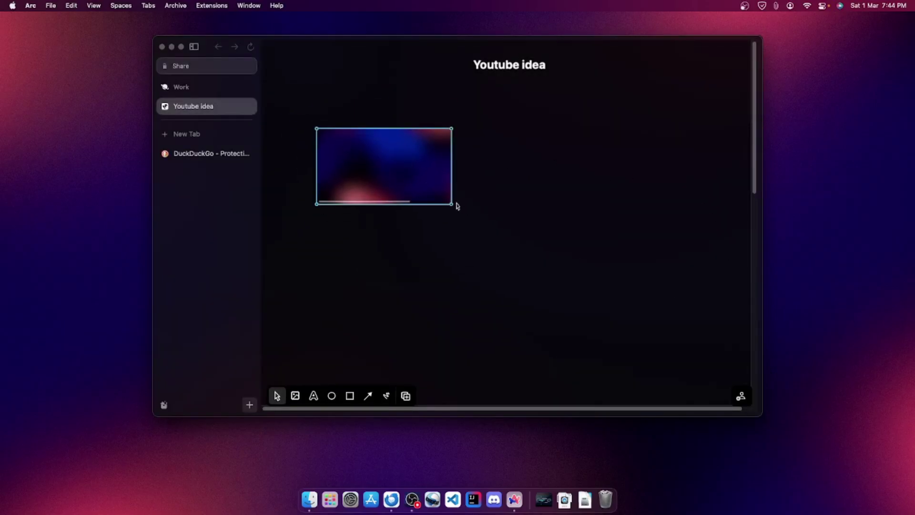
pyautogui.moveTo(451, 202); pyautogui.dragTo(649, 329)
pyautogui.moveTo(548, 245); pyautogui.dragTo(579, 209)
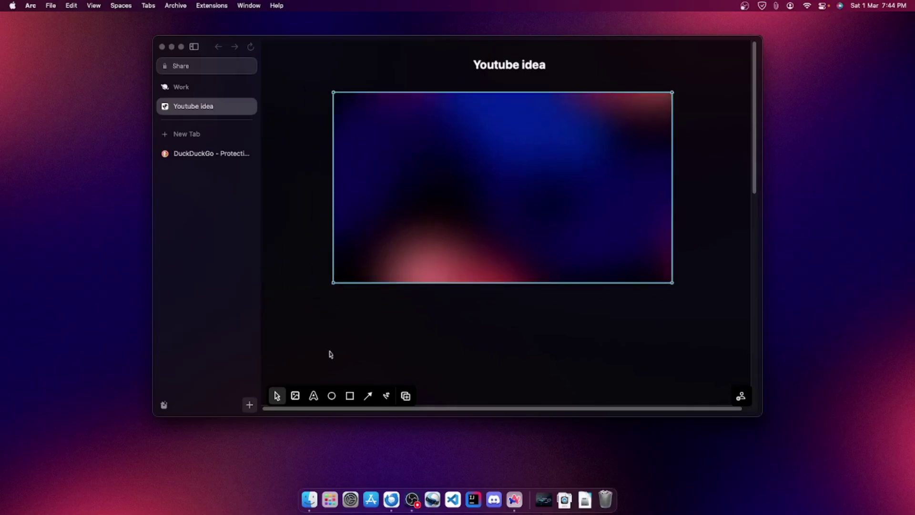
# - Add a text box reading "hello world" over the wallpaper image
pyautogui.click(315, 395)
pyautogui.click(454, 224)
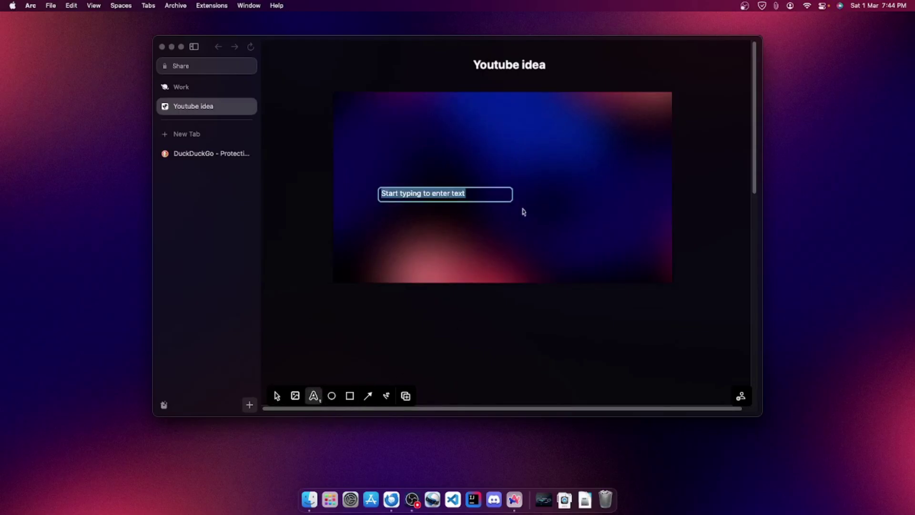
pyautogui.write('he')
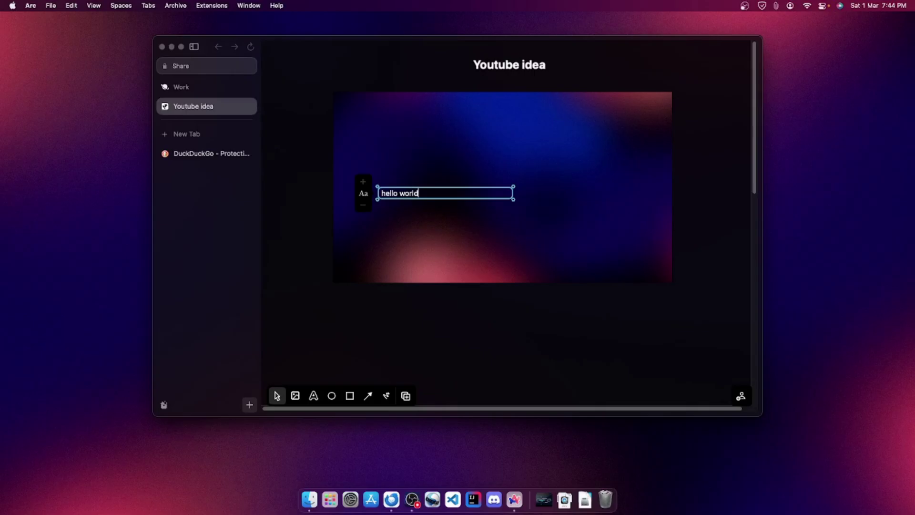
pyautogui.write('llo world')
pyautogui.press('Return')
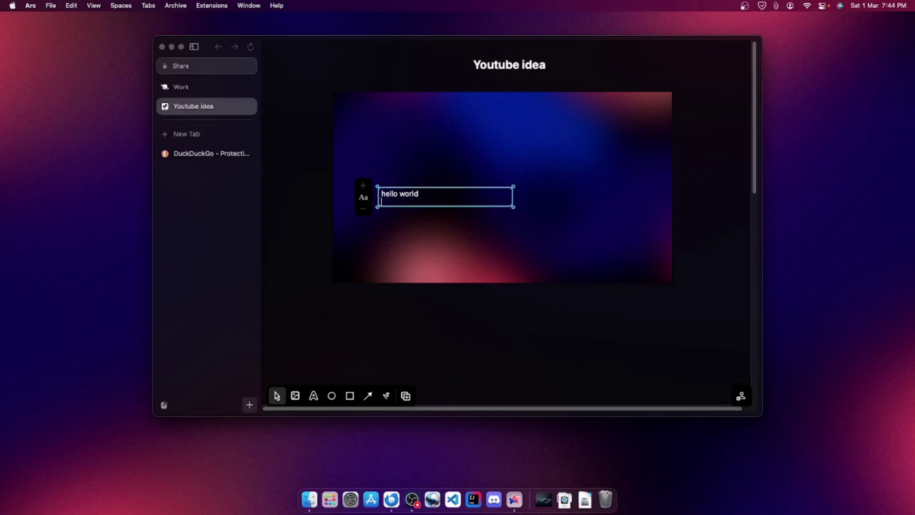
# - Draw an ellipse over the wallpaper image and reshape it into a small oval just below the image
pyautogui.click(332, 397)
pyautogui.moveTo(482, 204); pyautogui.dragTo(604, 268)
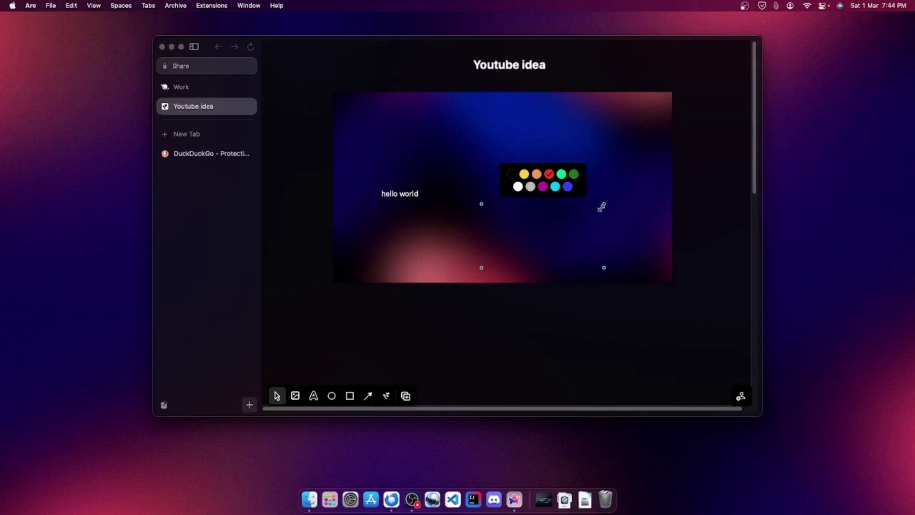
pyautogui.moveTo(602, 206); pyautogui.dragTo(566, 362)
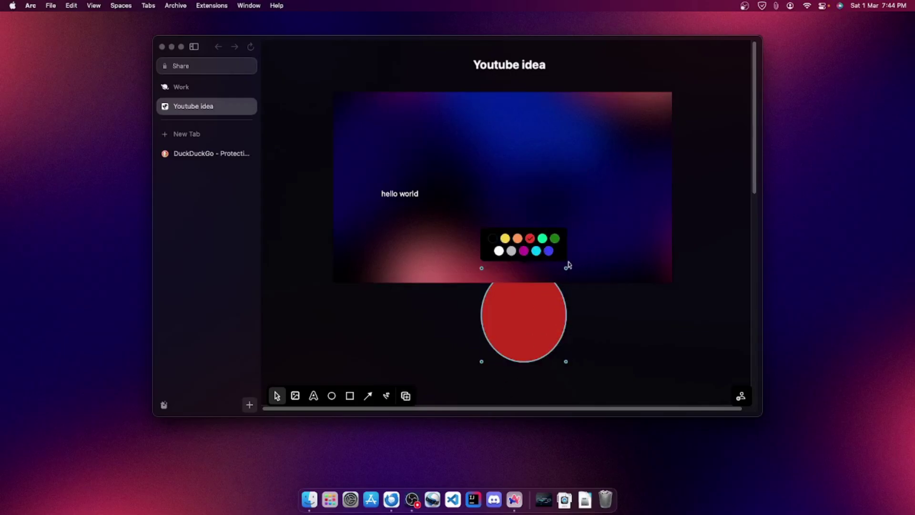
pyautogui.moveTo(568, 267); pyautogui.dragTo(558, 306)
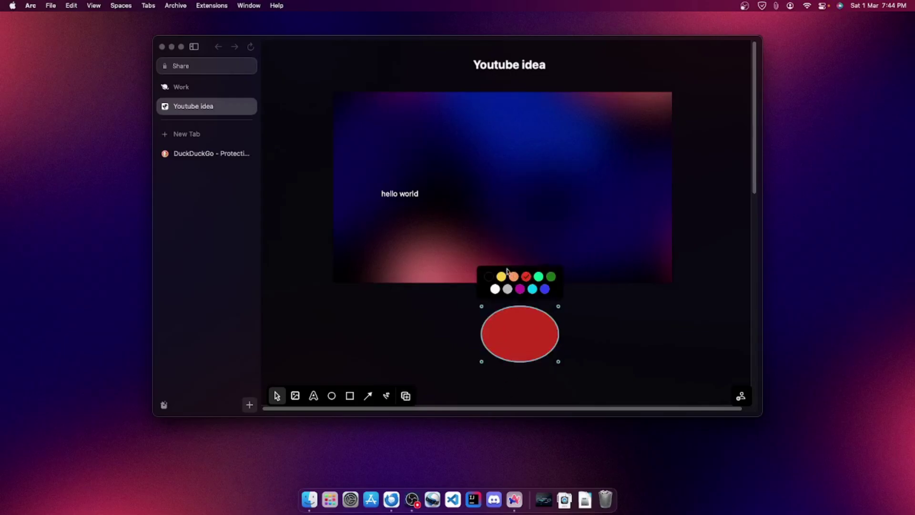
# - Try yellow and dark green as the ellipse's color, and delete the ellipse from the easel
pyautogui.click(501, 276)
pyautogui.click(552, 276)
pyautogui.rightClick(514, 329)
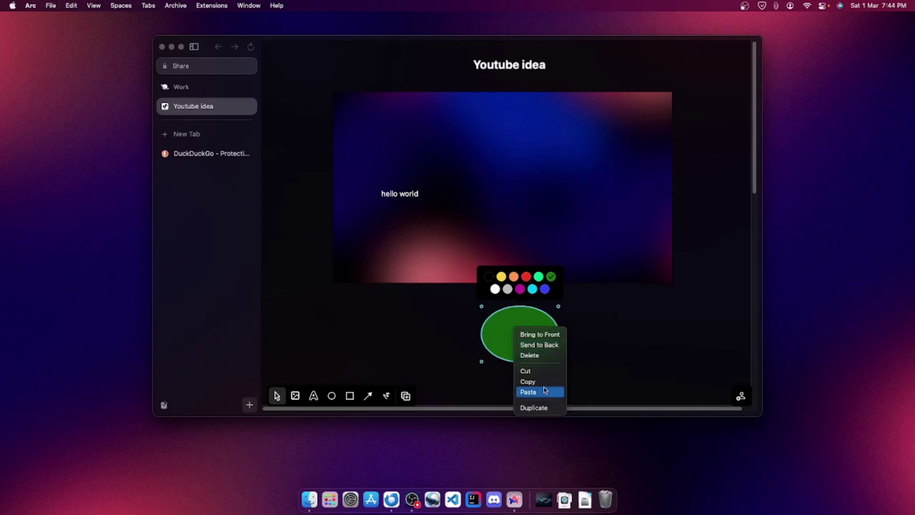
pyautogui.click(546, 355)
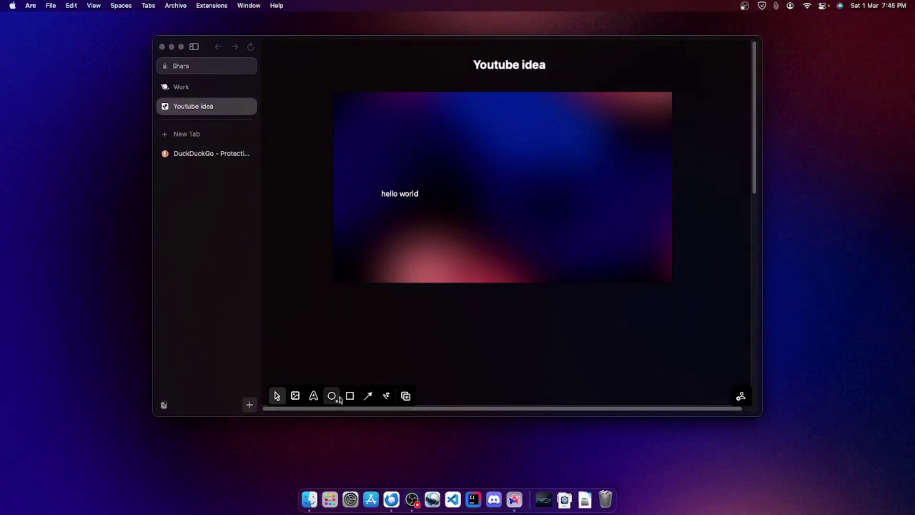
# - Draw a long arrow slanting down below the image, and a looping freehand scribble across it
pyautogui.click(370, 396)
pyautogui.moveTo(383, 301); pyautogui.dragTo(593, 349)
pyautogui.click(564, 330)
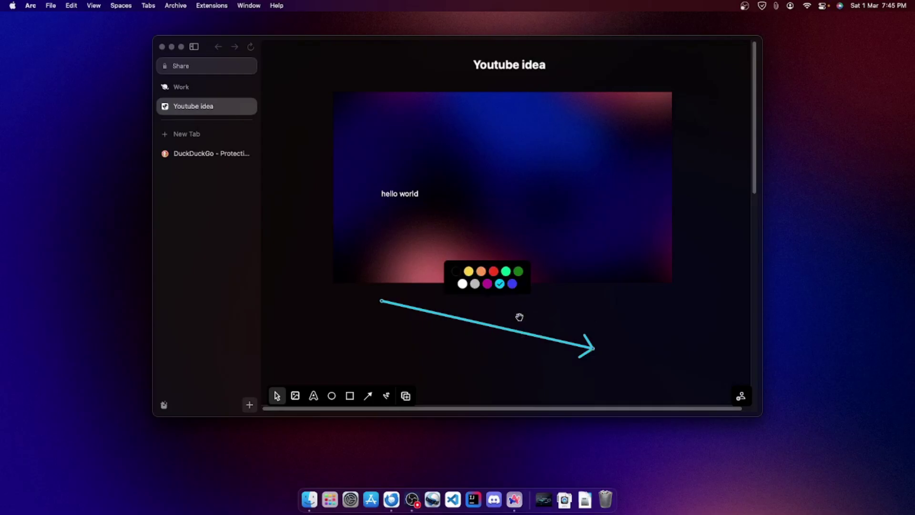
pyautogui.click(387, 396)
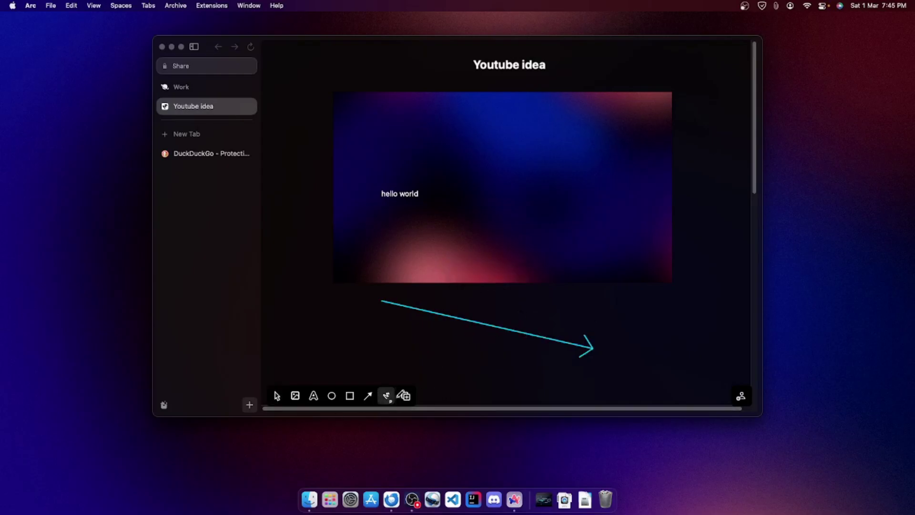
pyautogui.moveTo(493, 307)
pyautogui.mouseDown()
pyautogui.moveTo(579, 300)
pyautogui.moveTo(650, 363)
pyautogui.moveTo(486, 265)
pyautogui.moveTo(597, 291)
pyautogui.mouseUp()
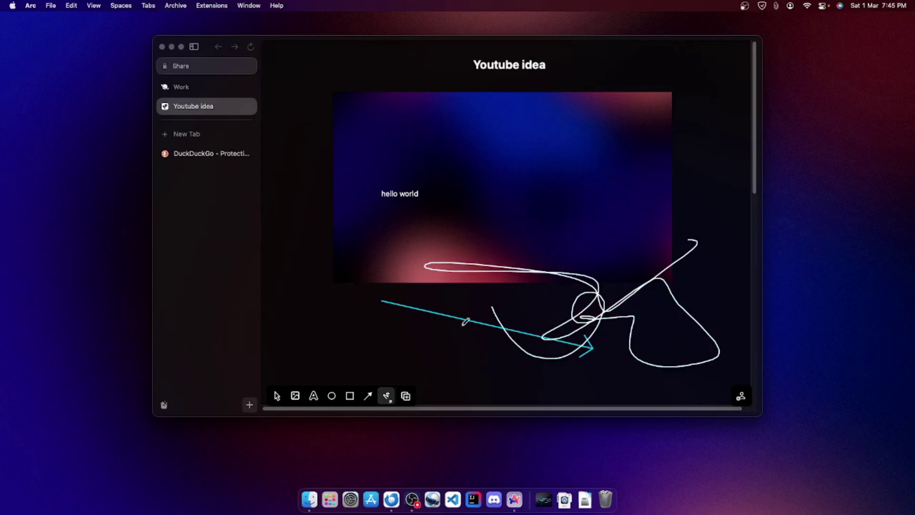
# - Try the easel's web capture tool, and close the empty split view without loading a page
pyautogui.click(406, 396)
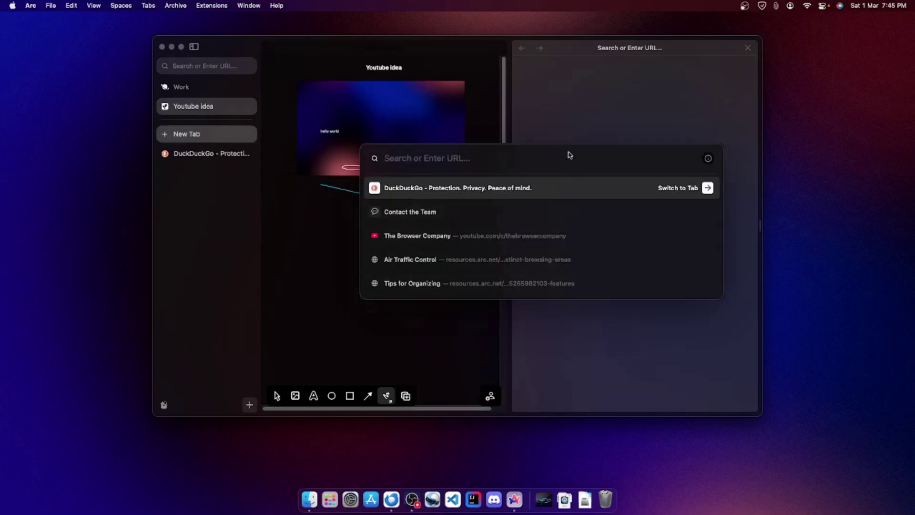
pyautogui.click(748, 48)
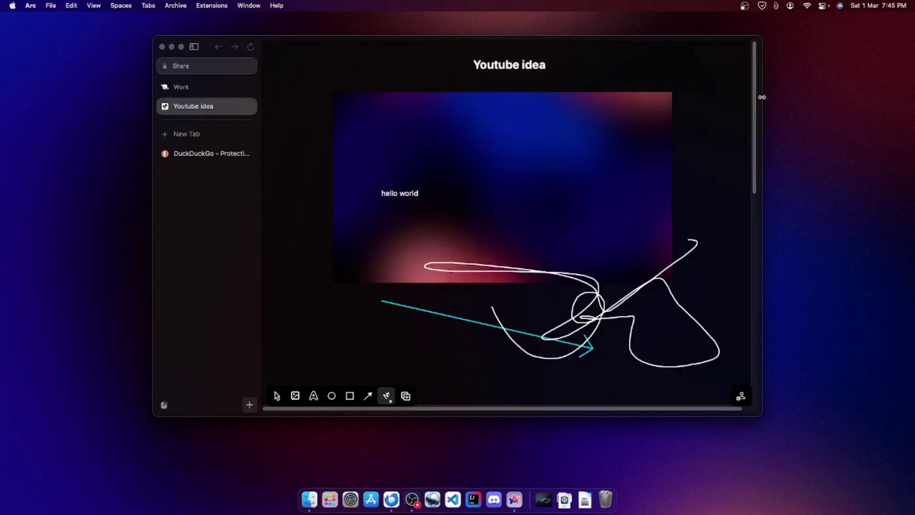
# - Close the "Youtube idea" easel and delete it permanently
pyautogui.click(249, 106)
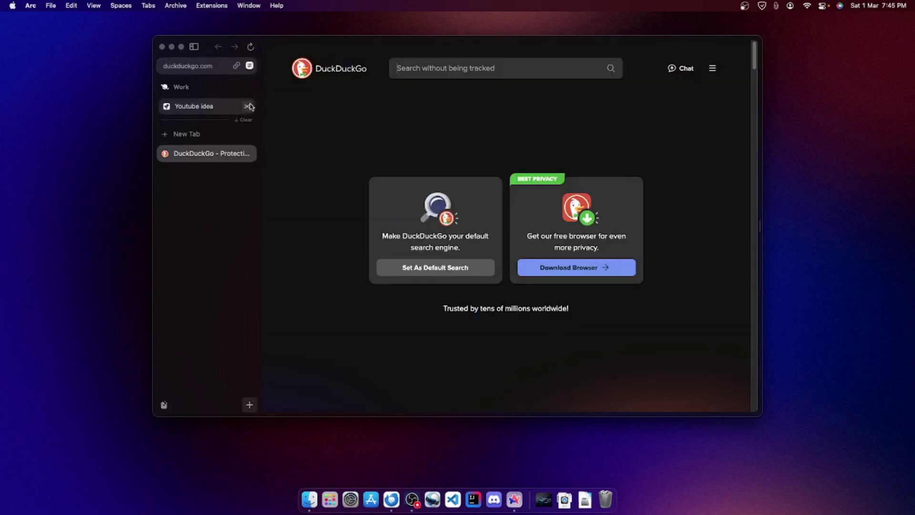
pyautogui.rightClick(228, 105)
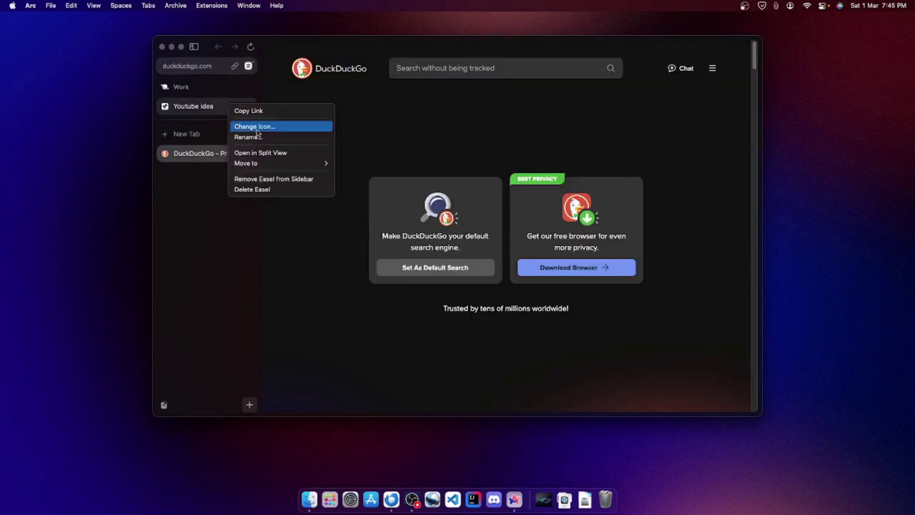
pyautogui.click(307, 189)
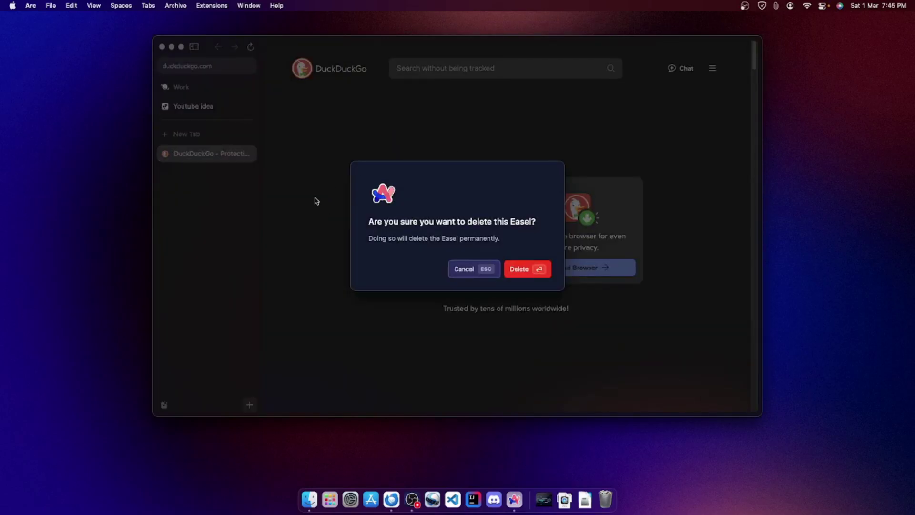
pyautogui.click(530, 270)
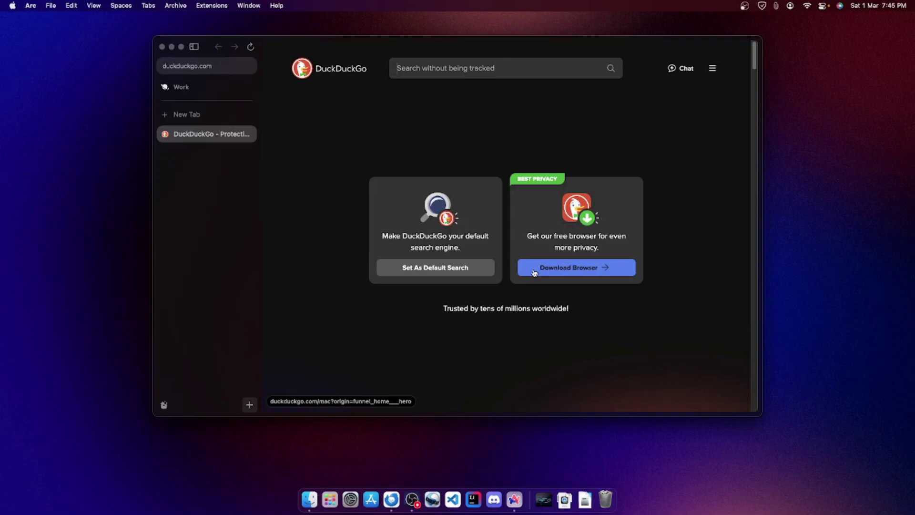
# - Open a new split beside the DuckDuckGo page, load youtube.com in it, and close the YouTube pane
pyautogui.click(250, 405)
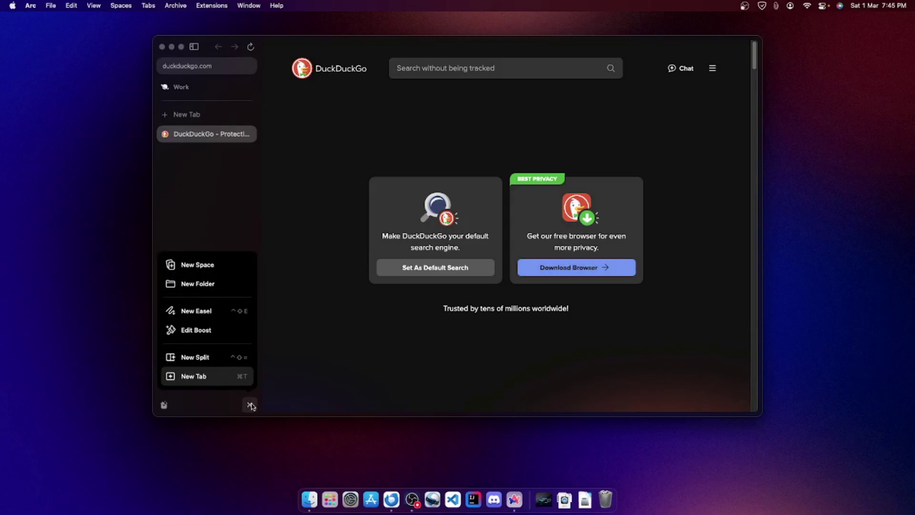
pyautogui.click(194, 357)
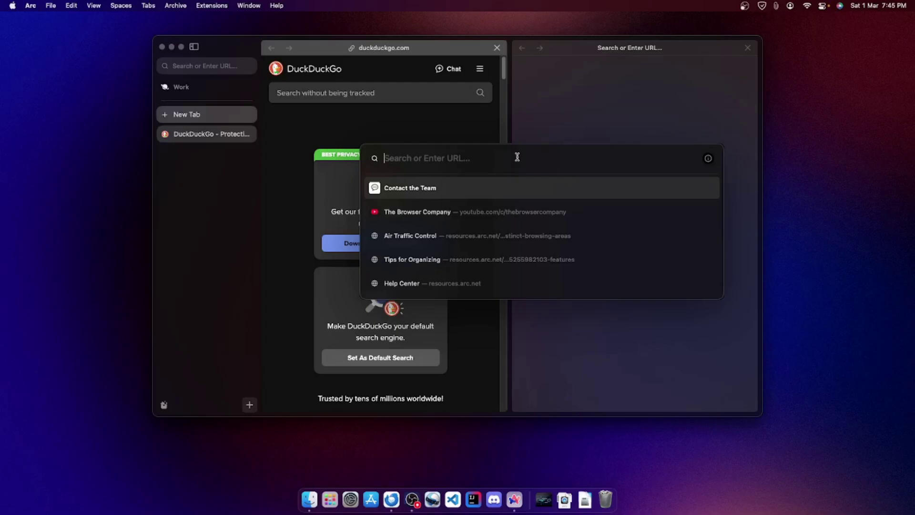
pyautogui.write('yout')
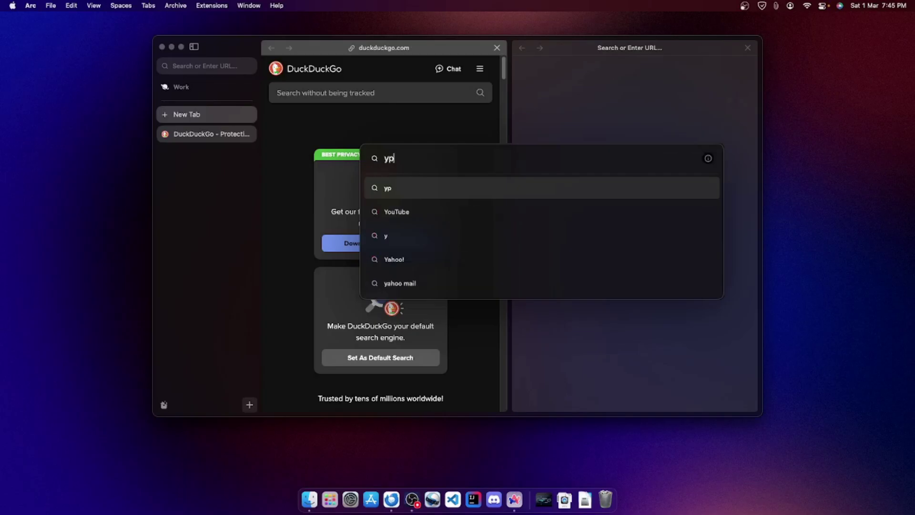
pyautogui.write('ube.com')
pyautogui.press('Return')
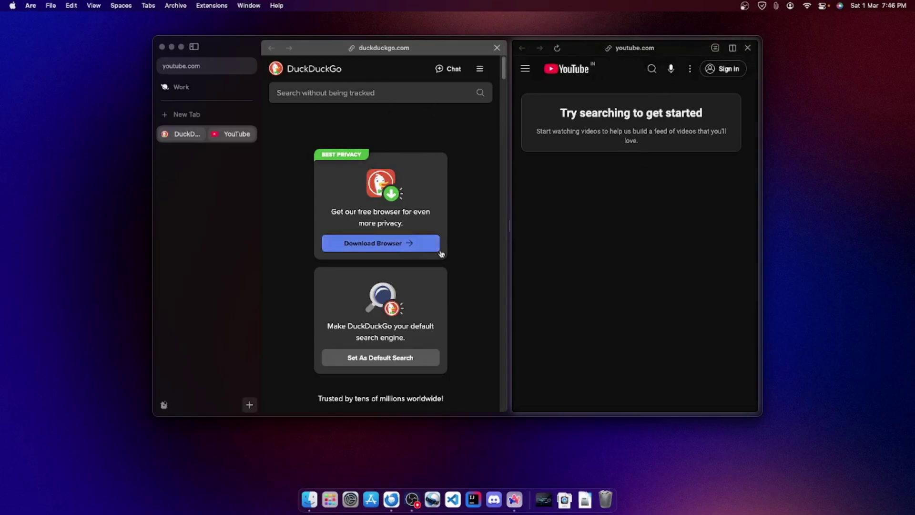
pyautogui.click(748, 48)
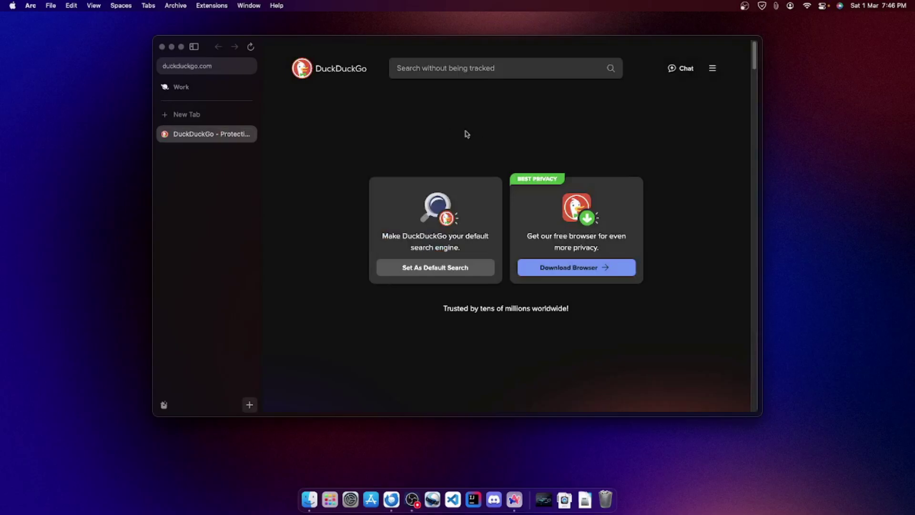
# - Start a new space named "fjshjhkads" with a smiley emoji as its icon, keeping the Default profile
pyautogui.click(249, 405)
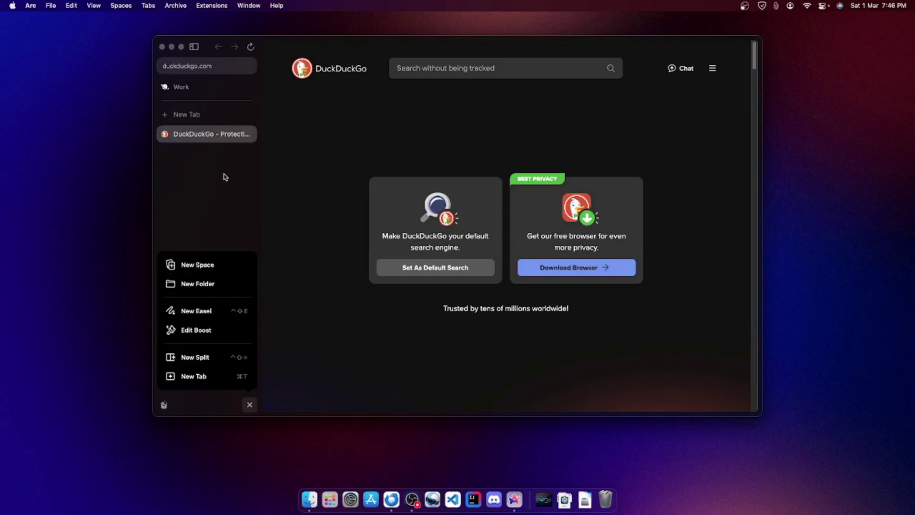
pyautogui.click(209, 261)
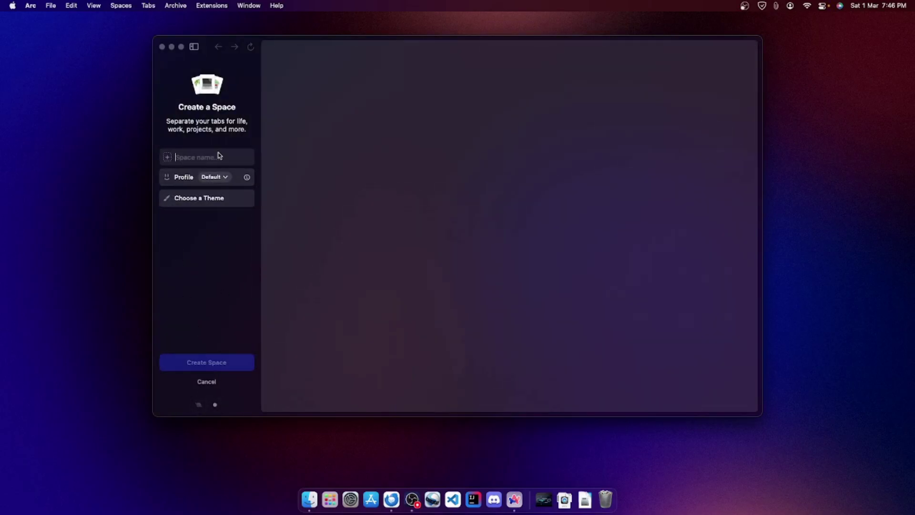
pyautogui.write('fish')
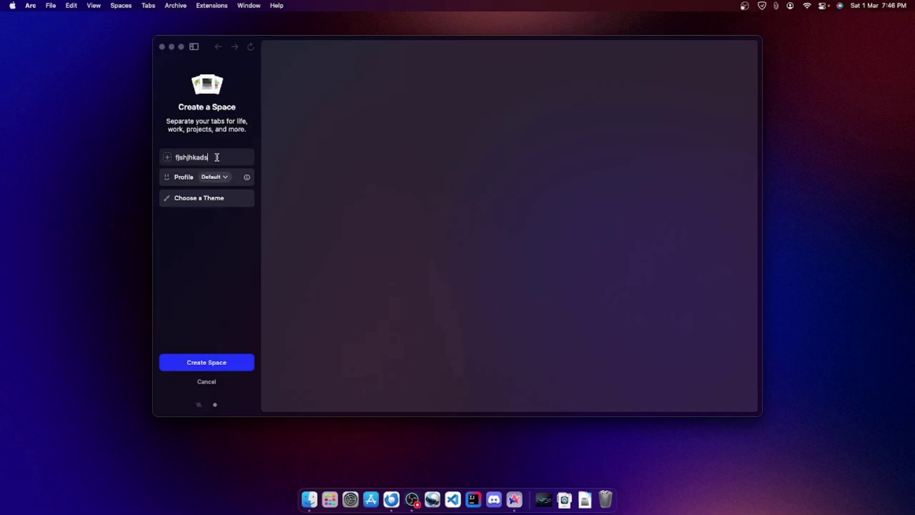
pyautogui.click(167, 157)
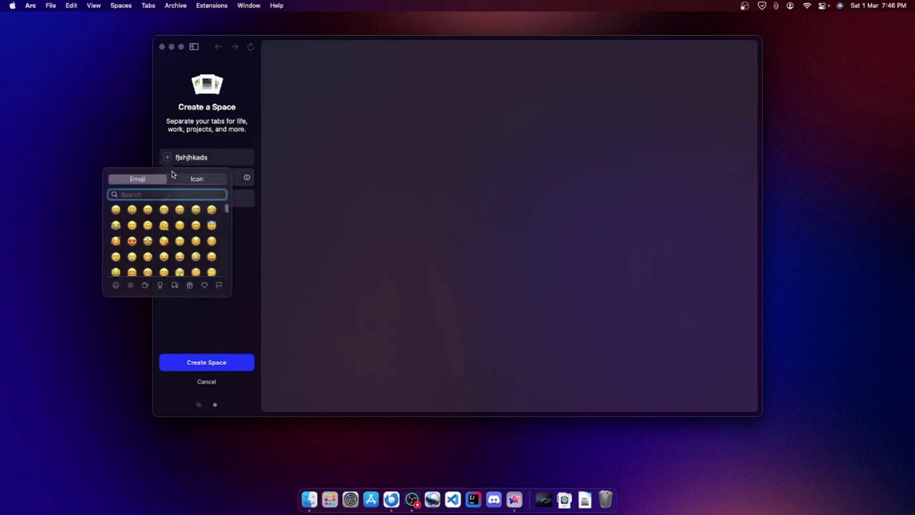
pyautogui.click(133, 210)
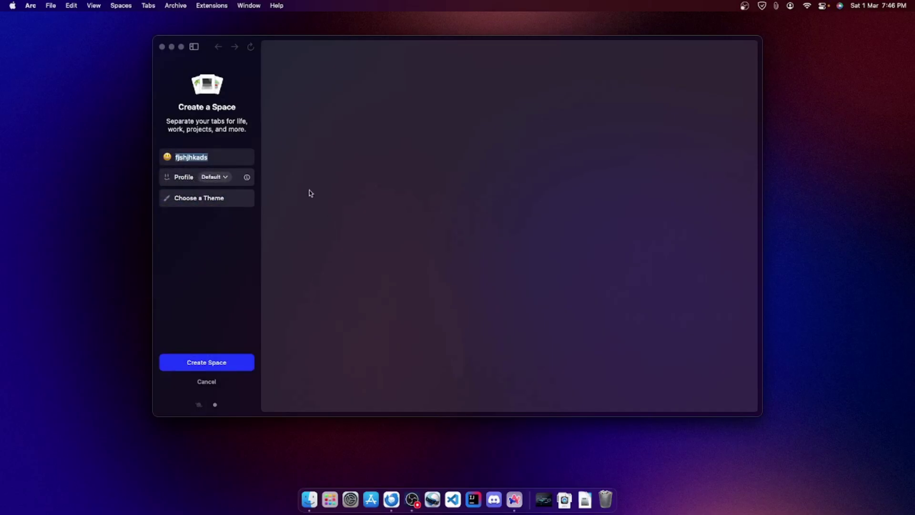
pyautogui.click(211, 178)
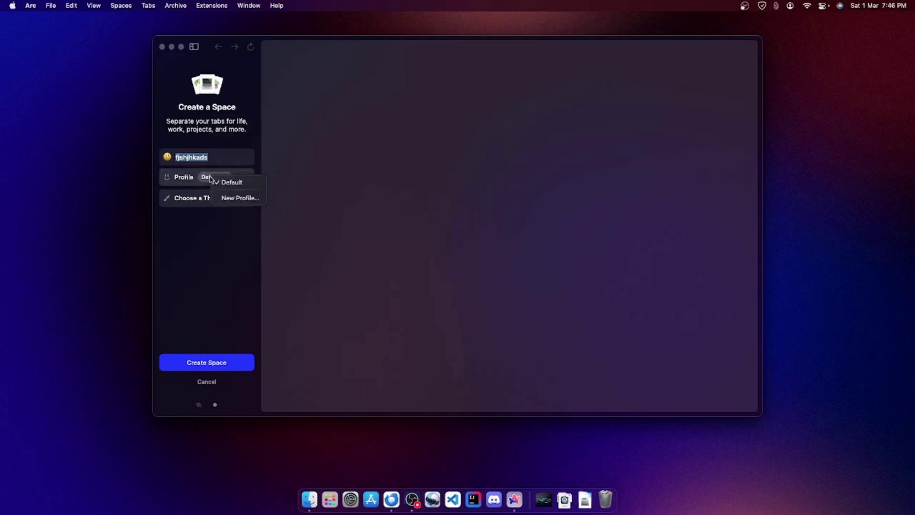
pyautogui.click(191, 238)
# - Try a crimson colour and a multi-colour preset for the space's theme, settle on the single slate-blue preset, and create the space
pyautogui.click(199, 198)
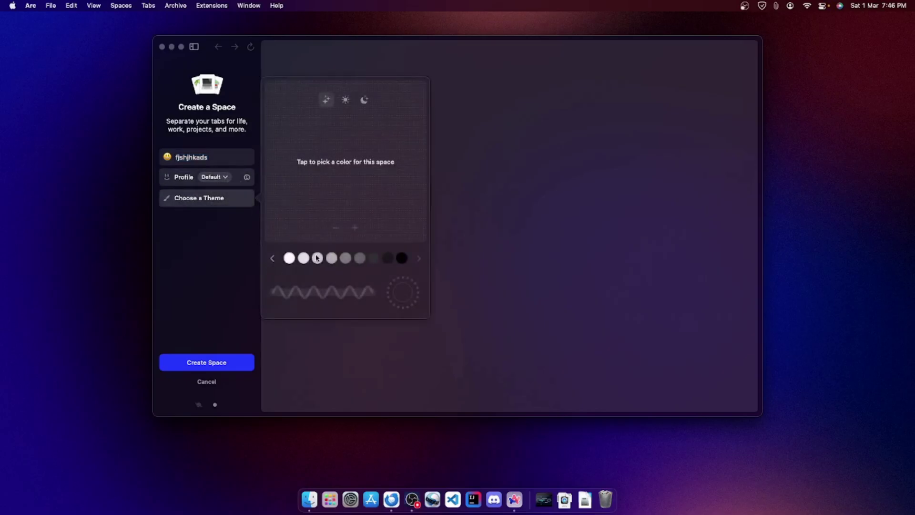
pyautogui.click(349, 165)
pyautogui.moveTo(349, 163); pyautogui.dragTo(368, 149)
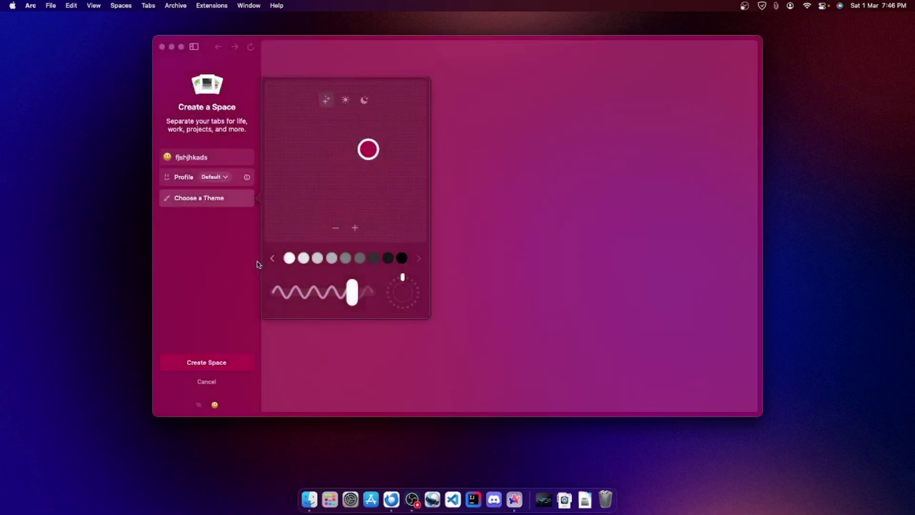
pyautogui.click(271, 259)
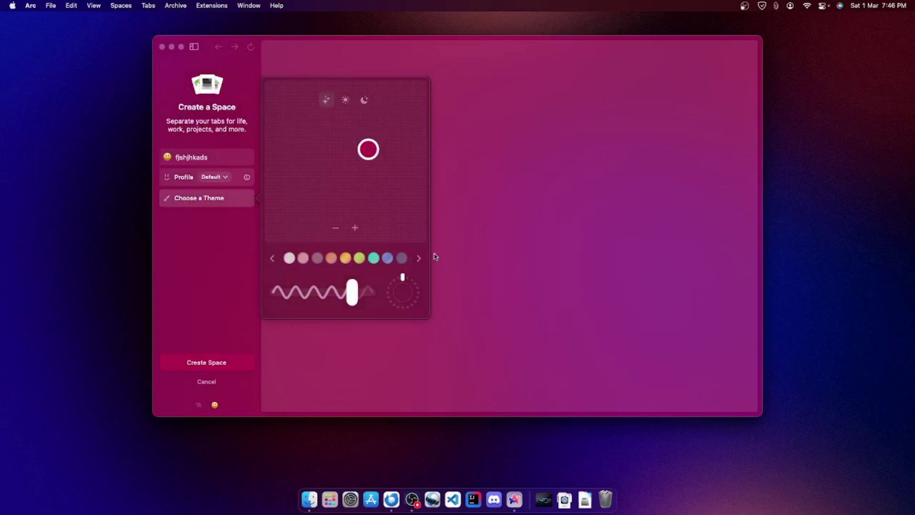
pyautogui.click(404, 258)
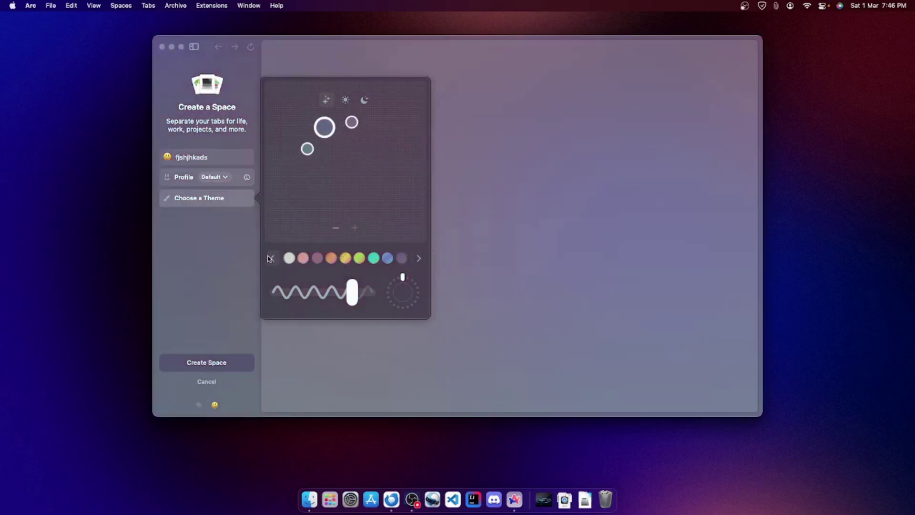
pyautogui.click(271, 259)
pyautogui.click(403, 258)
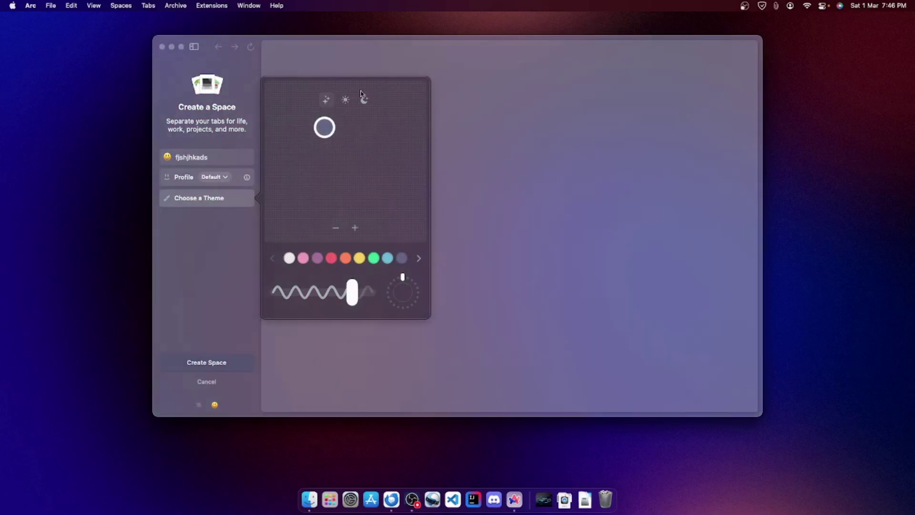
pyautogui.click(229, 81)
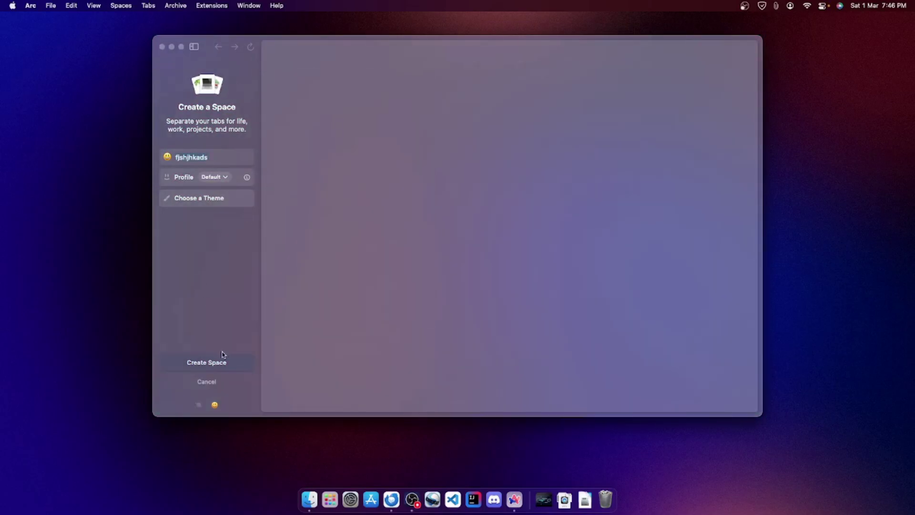
pyautogui.click(222, 363)
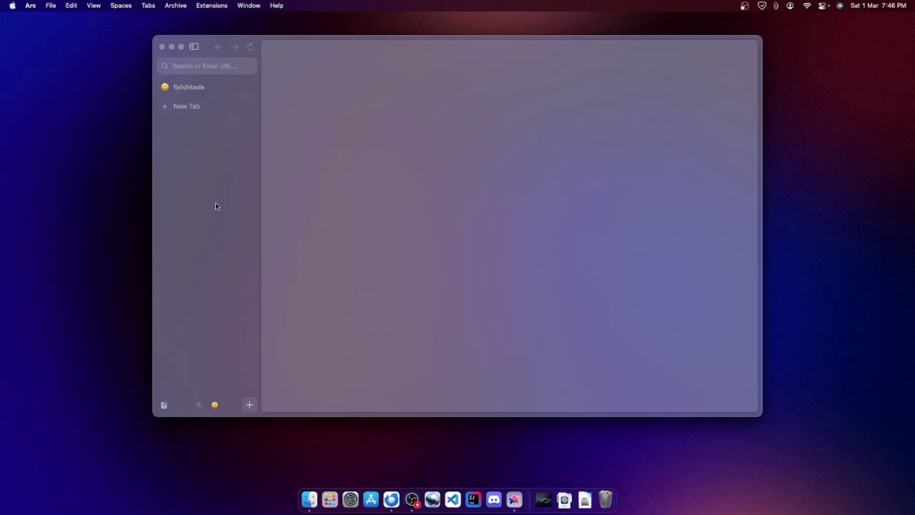
# - Switch back and forth between the Work space and the new smiley space, ending on Work
pyautogui.click(200, 405)
pyautogui.click(214, 405)
pyautogui.click(200, 406)
pyautogui.click(217, 405)
pyautogui.click(201, 406)
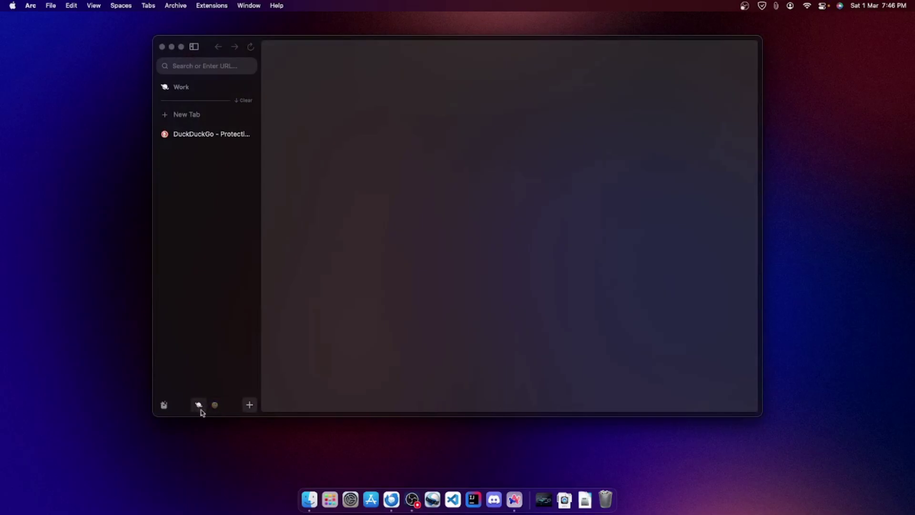
pyautogui.click(215, 405)
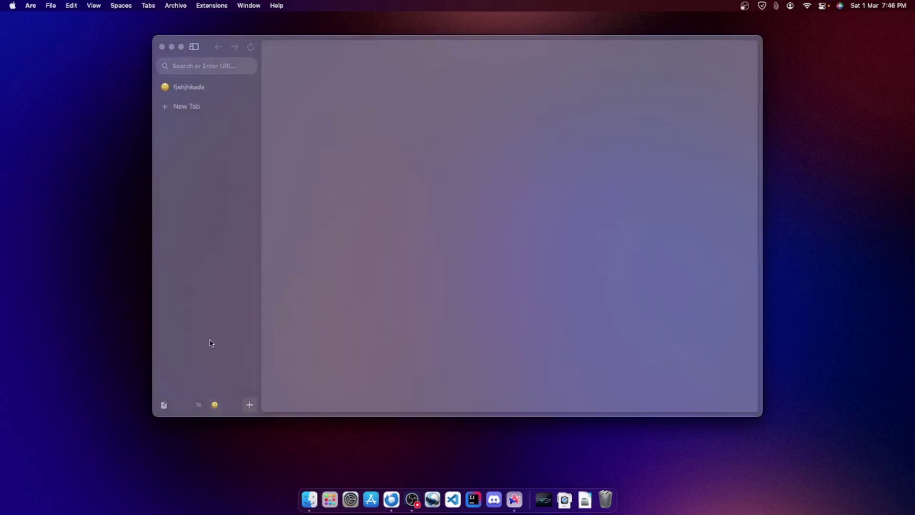
pyautogui.click(201, 405)
pyautogui.click(215, 407)
pyautogui.click(200, 406)
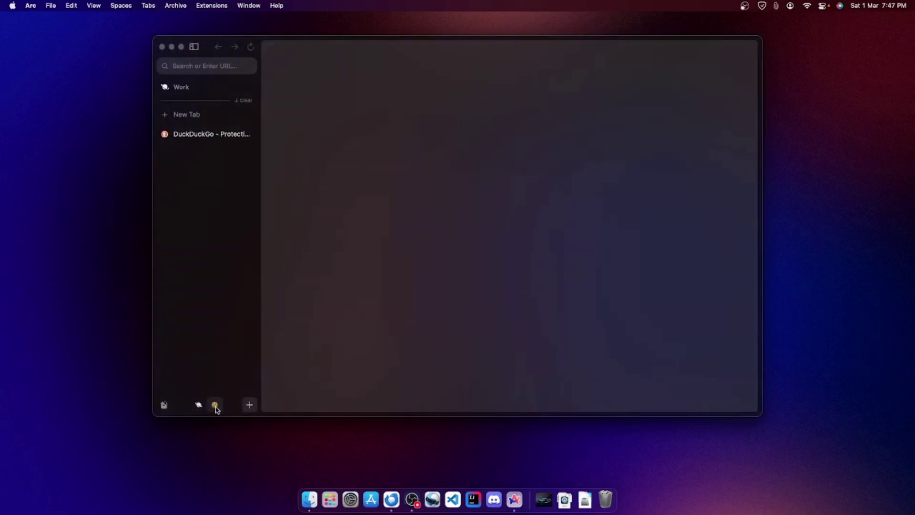
pyautogui.click(215, 405)
pyautogui.click(198, 406)
# - Delete the smiley "fjshjhkads" space, keeping only the Work space
pyautogui.click(249, 405)
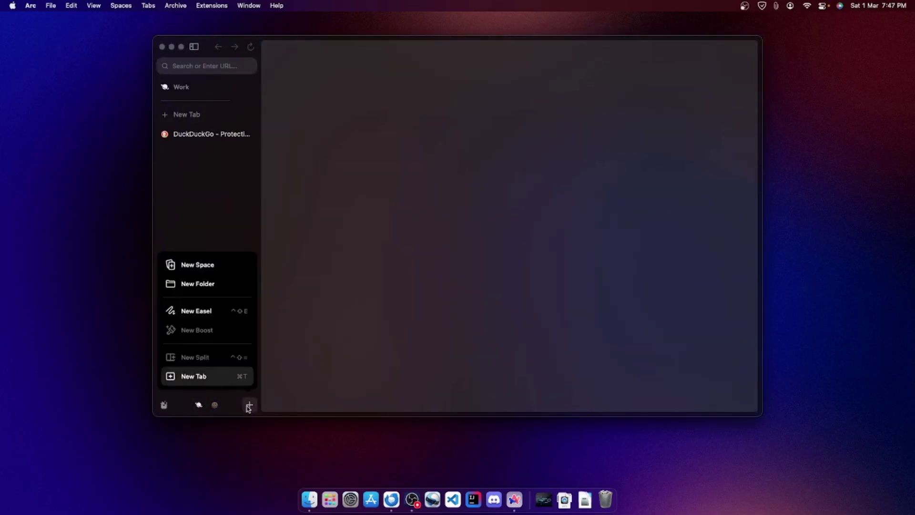
pyautogui.click(225, 218)
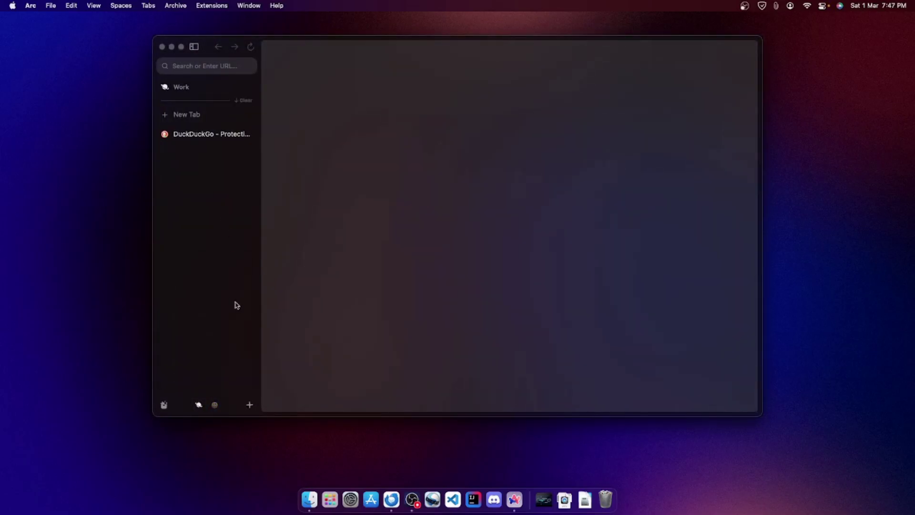
pyautogui.rightClick(214, 405)
pyautogui.click(252, 406)
# - Create a folder named "Field trip" in the Work space and move the DuckDuckGo tab into it
pyautogui.click(248, 405)
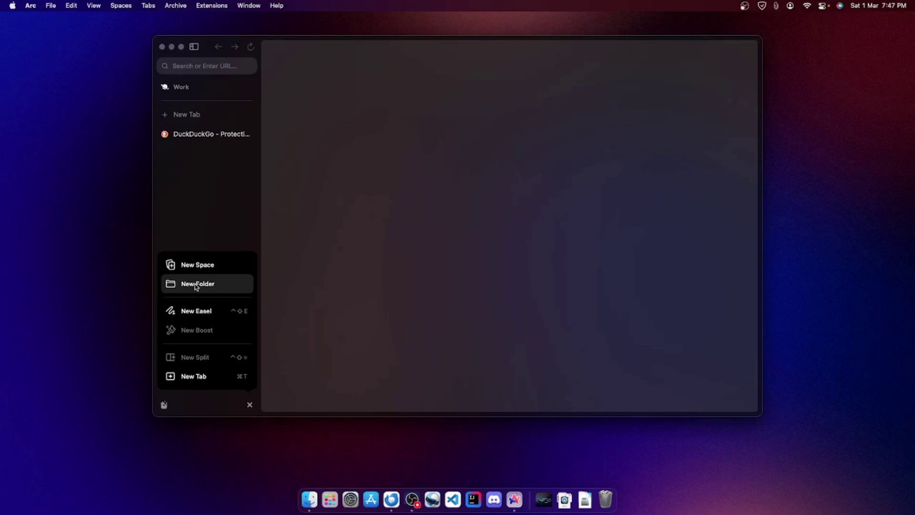
pyautogui.click(196, 285)
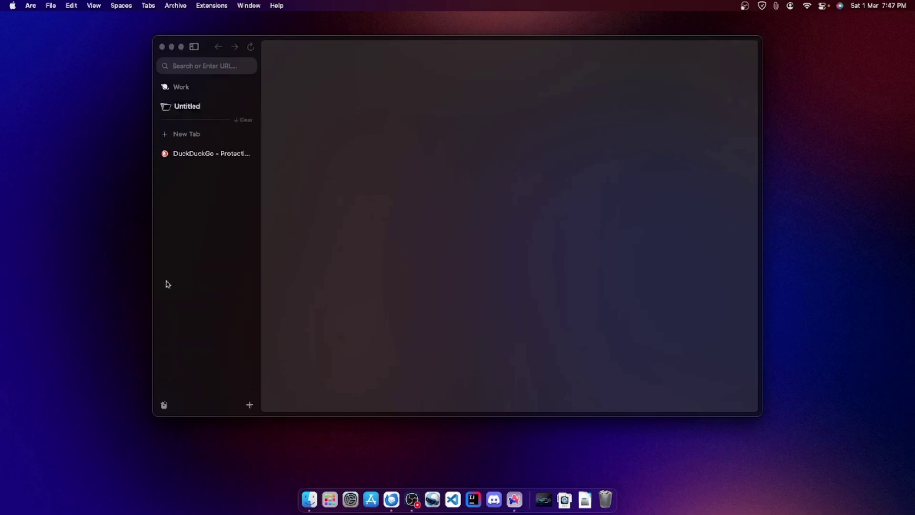
pyautogui.click(192, 109)
pyautogui.press('super+a')
pyautogui.press('BackSpace')
pyautogui.write('Field trip')
pyautogui.press('Return')
pyautogui.click(224, 153)
pyautogui.moveTo(224, 153); pyautogui.dragTo(200, 123)
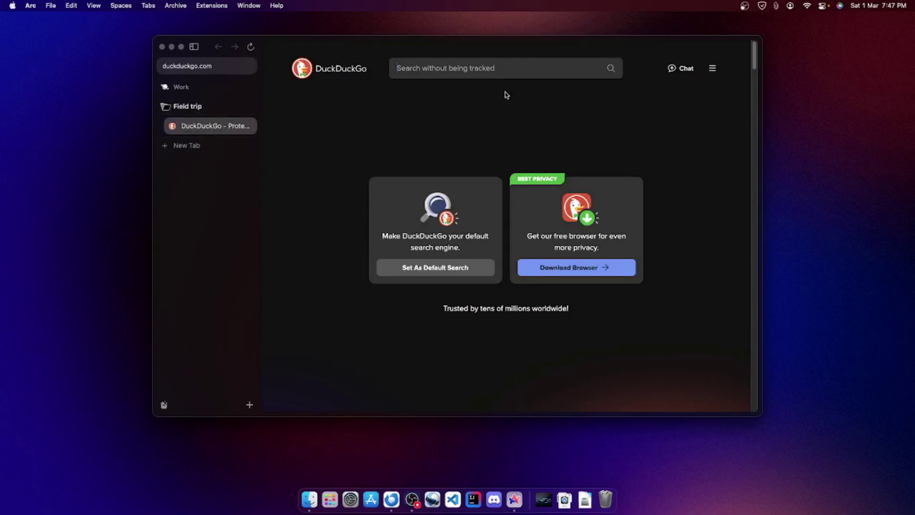
# - Search DuckDuckGo for "field trip" in the foldered tab
pyautogui.doubleClick(496, 73)
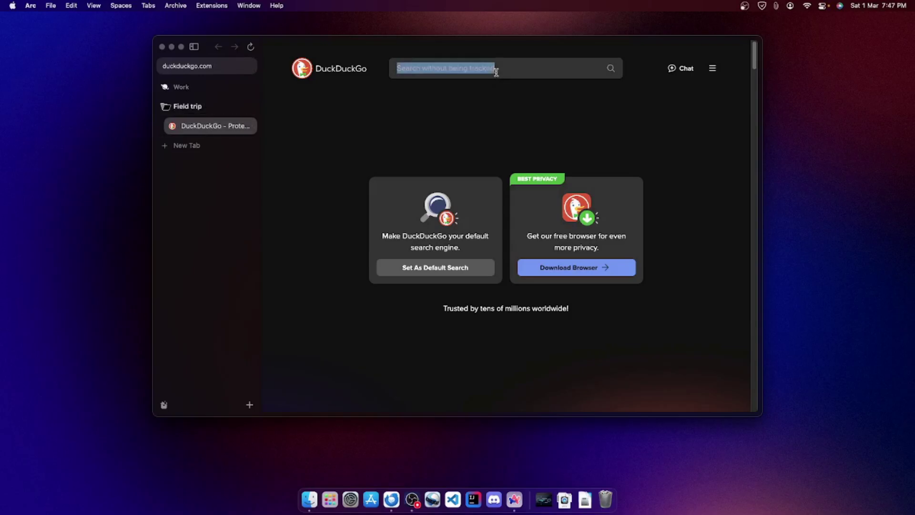
pyautogui.click(498, 73)
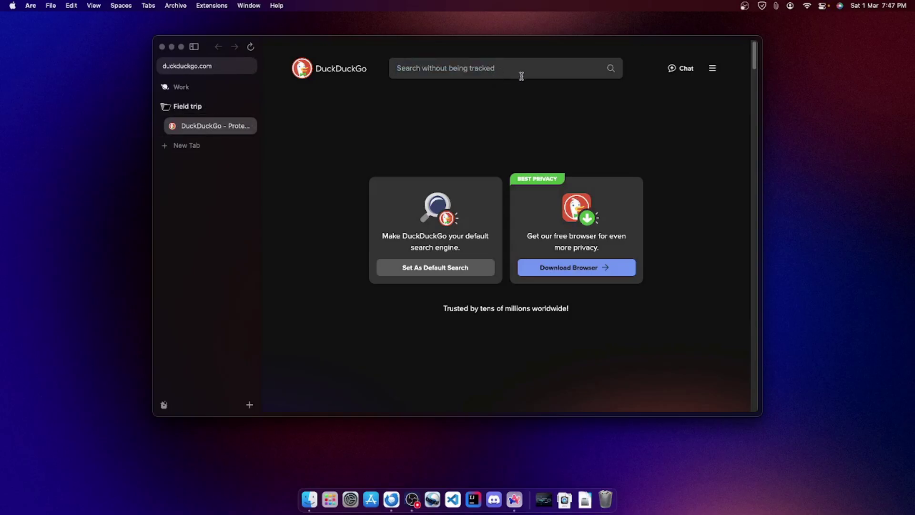
pyautogui.write('field')
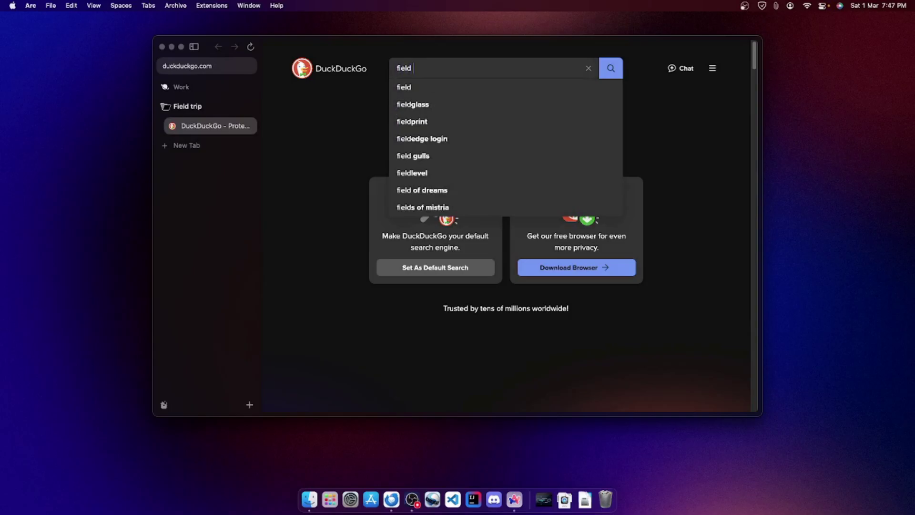
pyautogui.write(' tr')
pyautogui.press('BackSpace')
pyautogui.write('i')
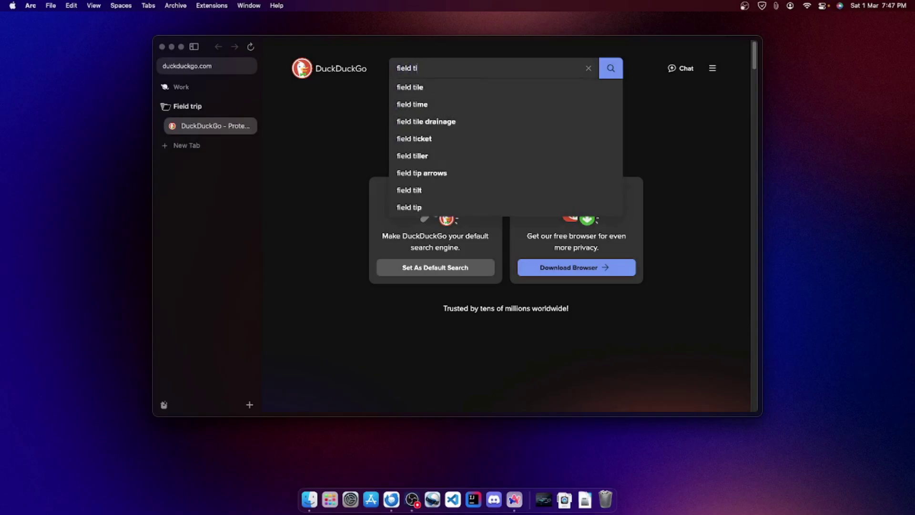
pyautogui.press('BackSpace')
pyautogui.write('rip')
pyautogui.press('Return')
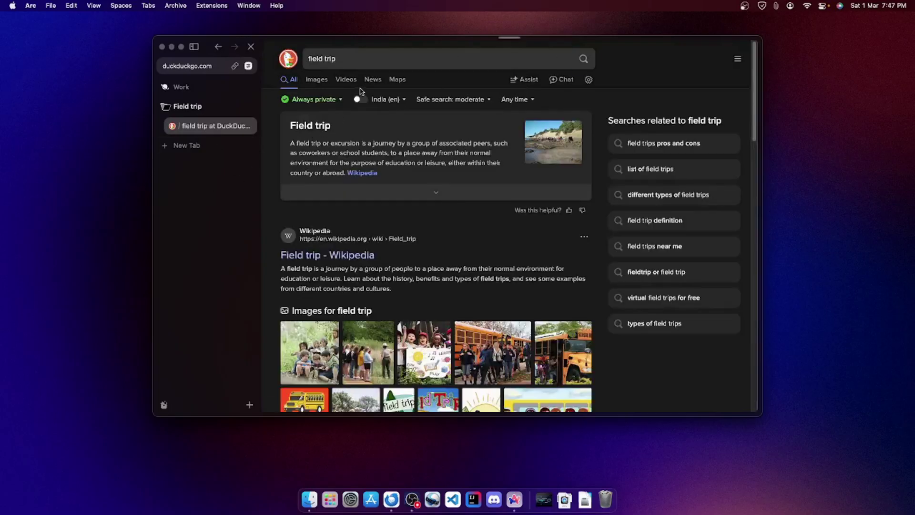
# - Search for "Photos of goa" in a new tab and move that tab into the "Field trip" folder
pyautogui.click(195, 154)
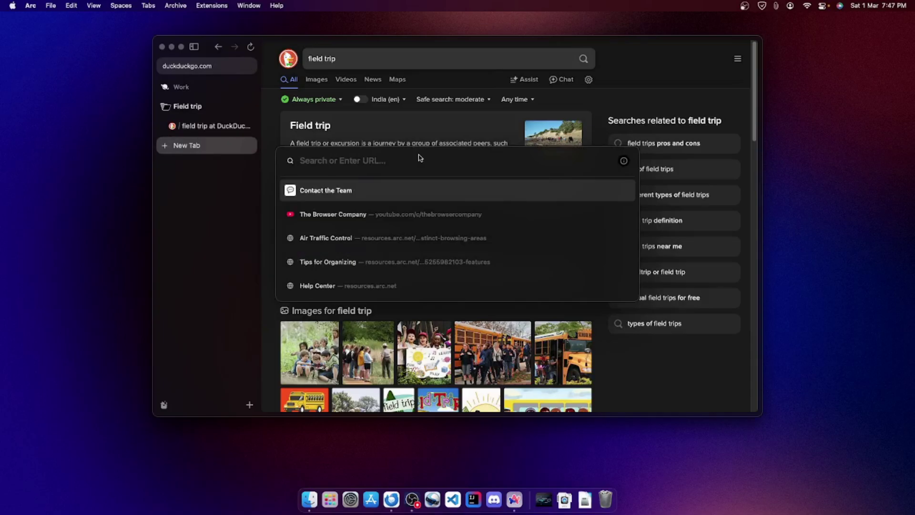
pyautogui.write('Phot')
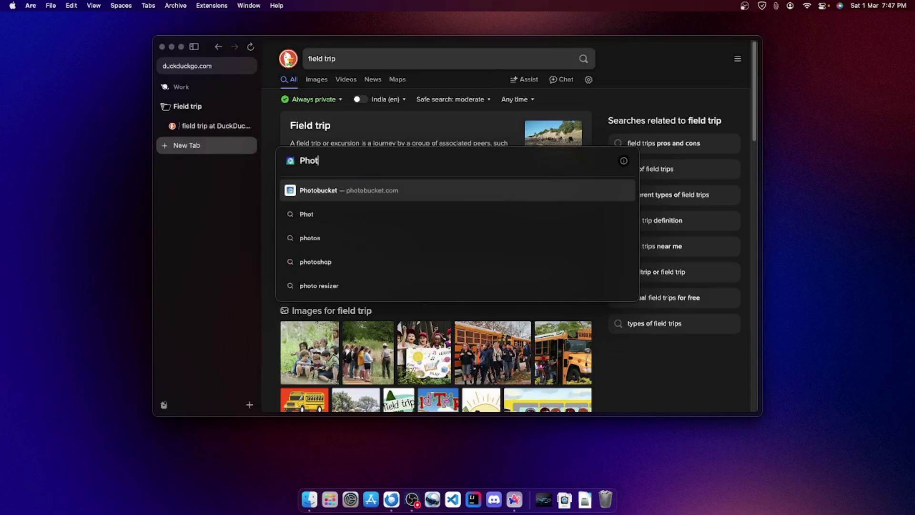
pyautogui.write('os of g')
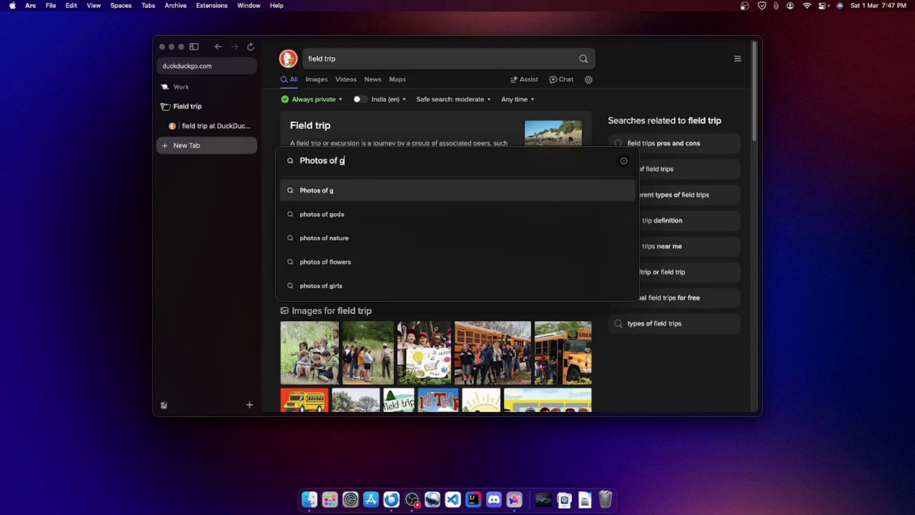
pyautogui.write('oa')
pyautogui.press('Return')
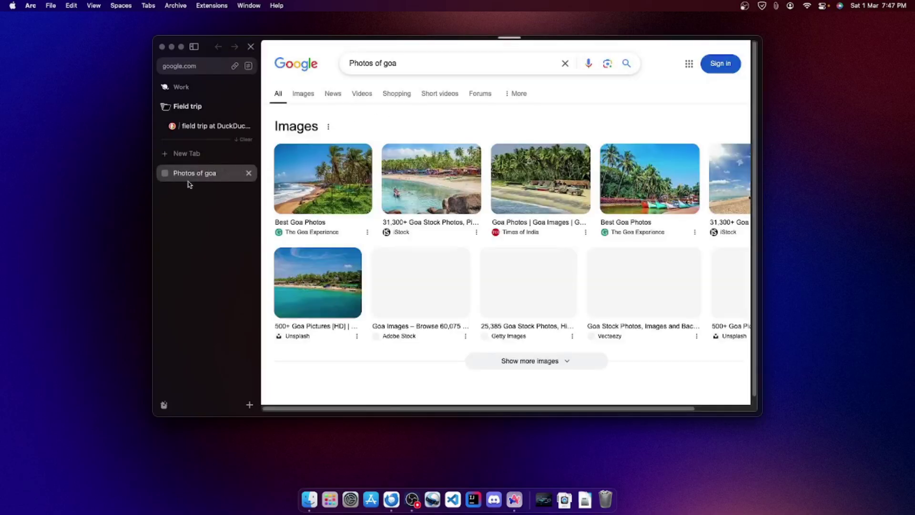
pyautogui.moveTo(189, 184); pyautogui.dragTo(200, 111)
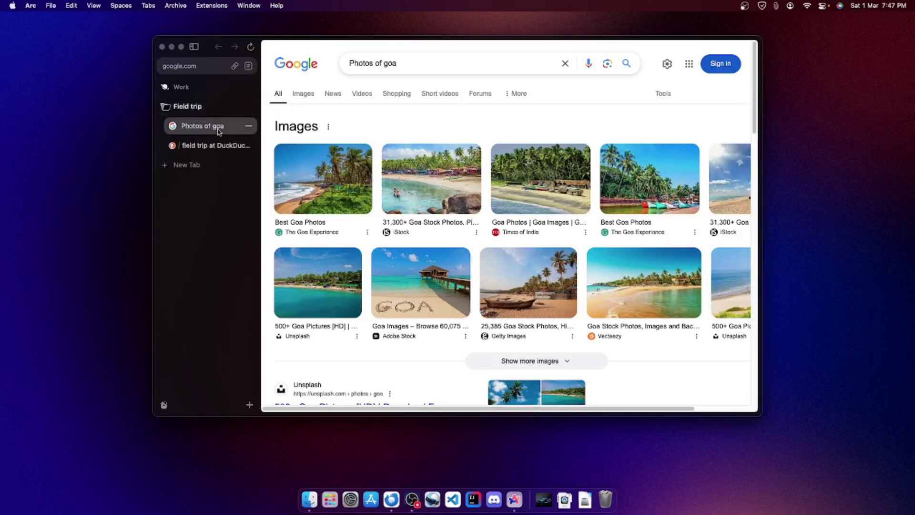
# - Close both open pages in the "Field trip" folder while keeping their entries, and toggle the folder open and shut, leaving it collapsed
pyautogui.click(249, 126)
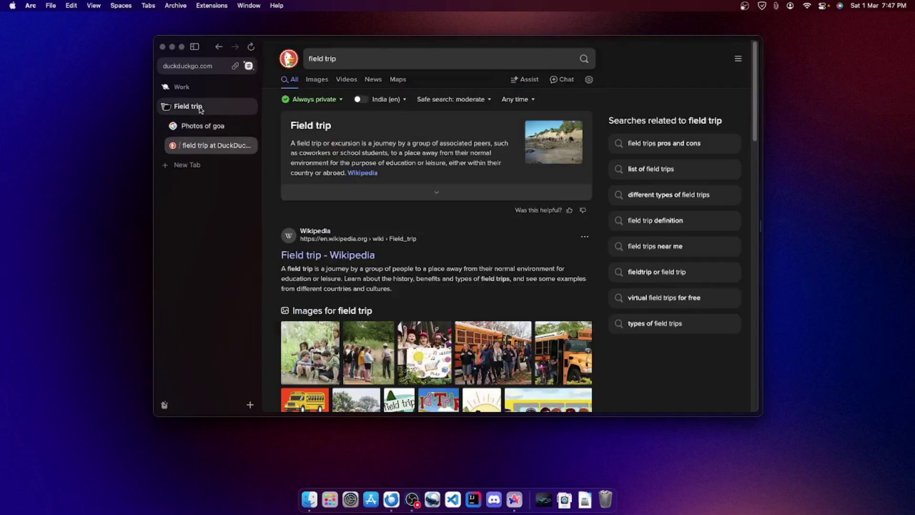
pyautogui.click(247, 123)
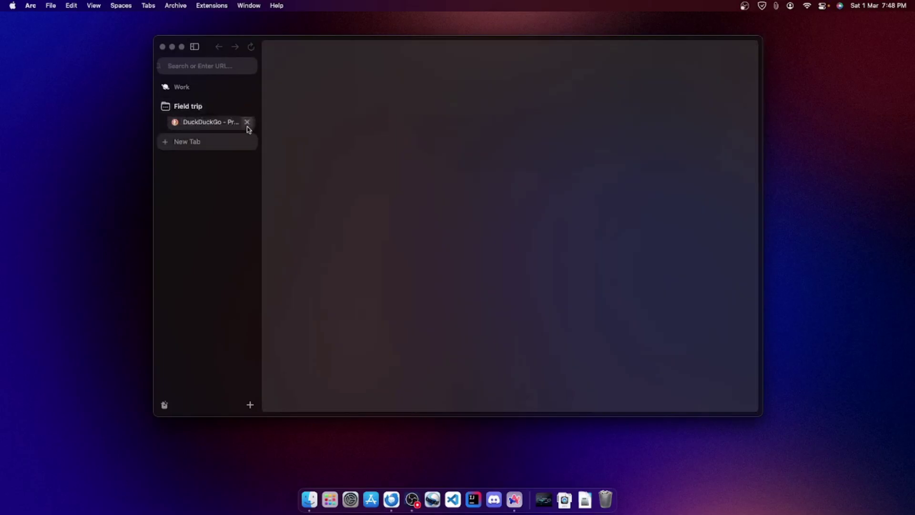
pyautogui.click(189, 109)
pyautogui.click(189, 111)
pyautogui.click(193, 110)
pyautogui.click(197, 111)
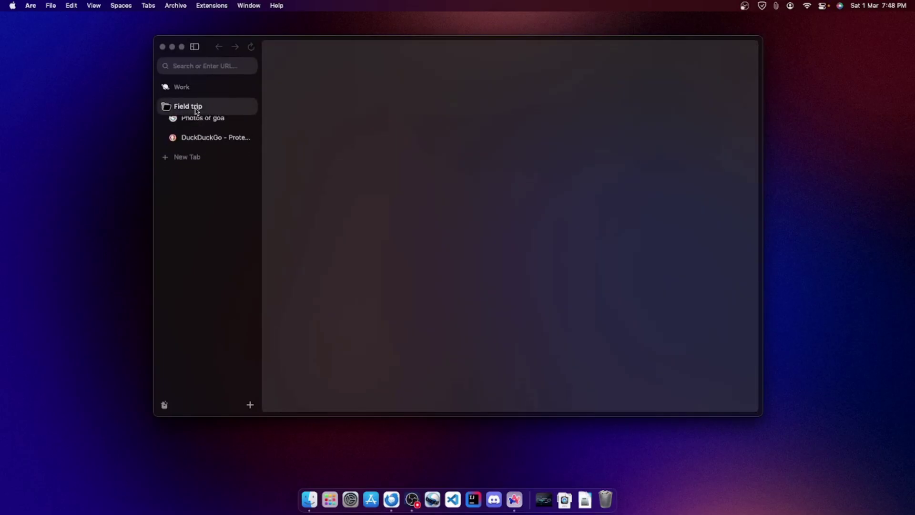
pyautogui.click(195, 110)
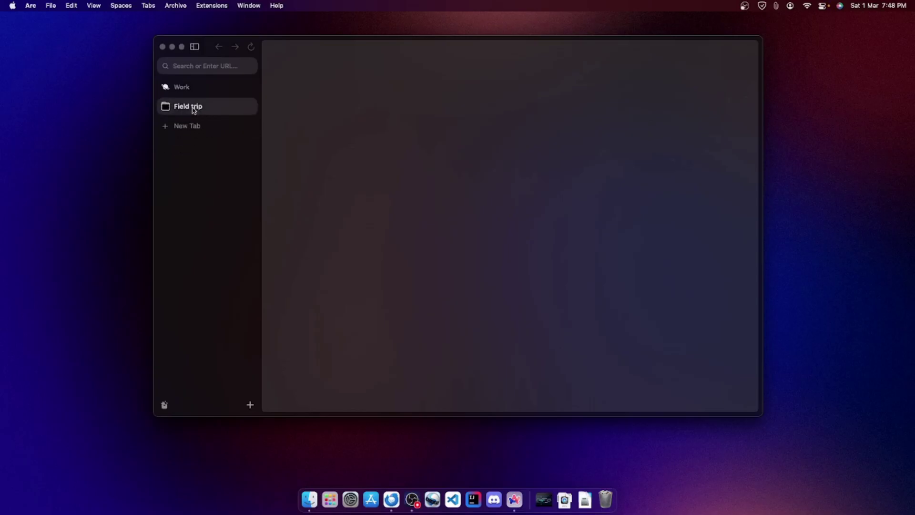
# - Remove the "Photos of goa" and DuckDuckGo entries from the "Field trip" folder and delete the folder
pyautogui.click(195, 110)
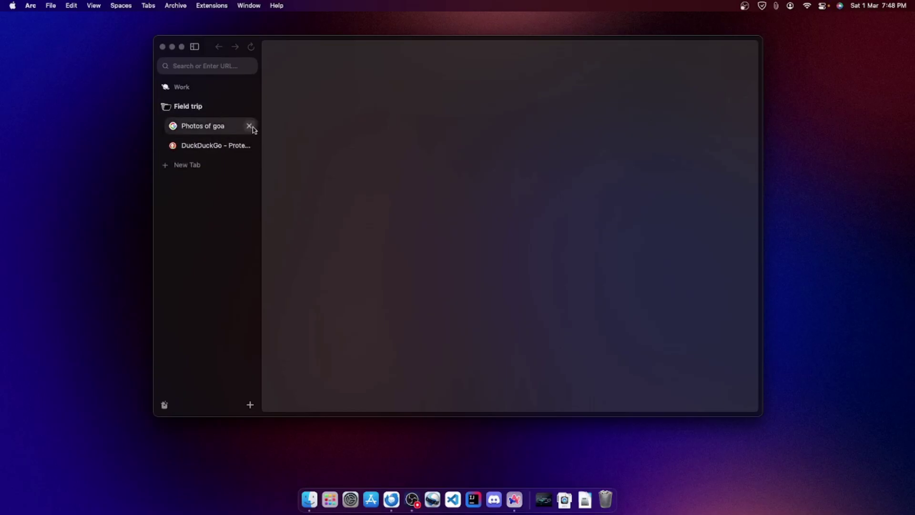
pyautogui.click(249, 126)
pyautogui.click(250, 127)
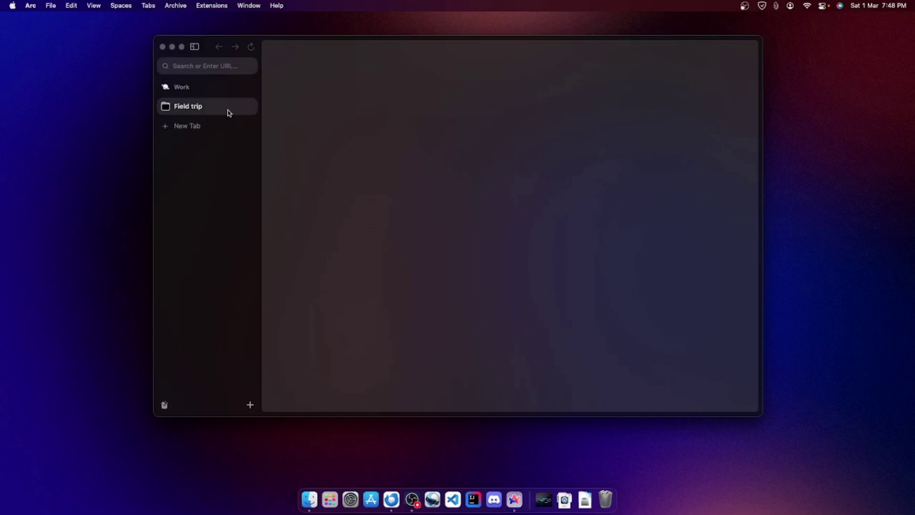
pyautogui.rightClick(204, 108)
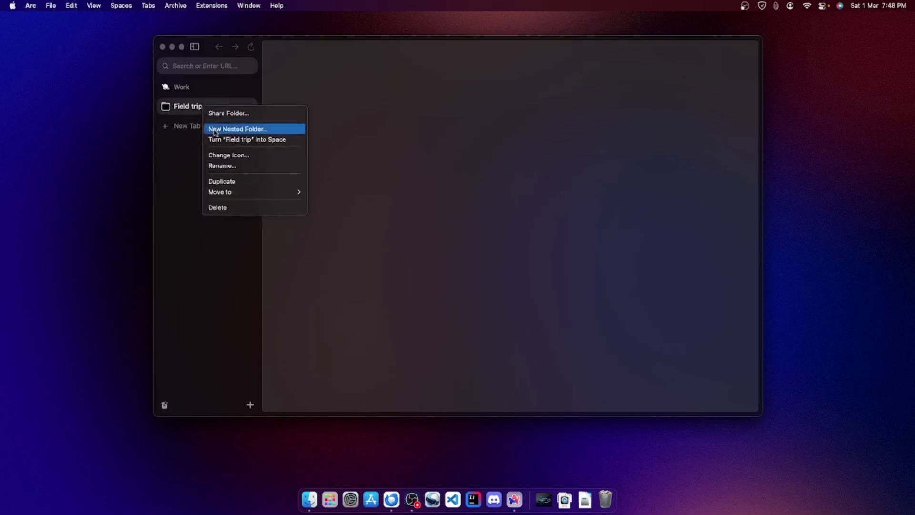
pyautogui.click(208, 206)
# - Add a GitHub Live Folder to the Work space
pyautogui.rightClick(200, 94)
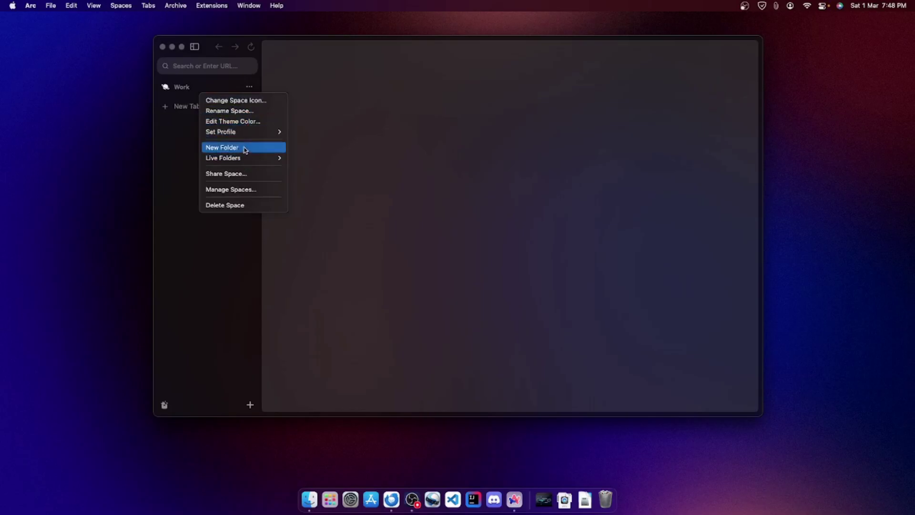
pyautogui.moveTo(246, 159)
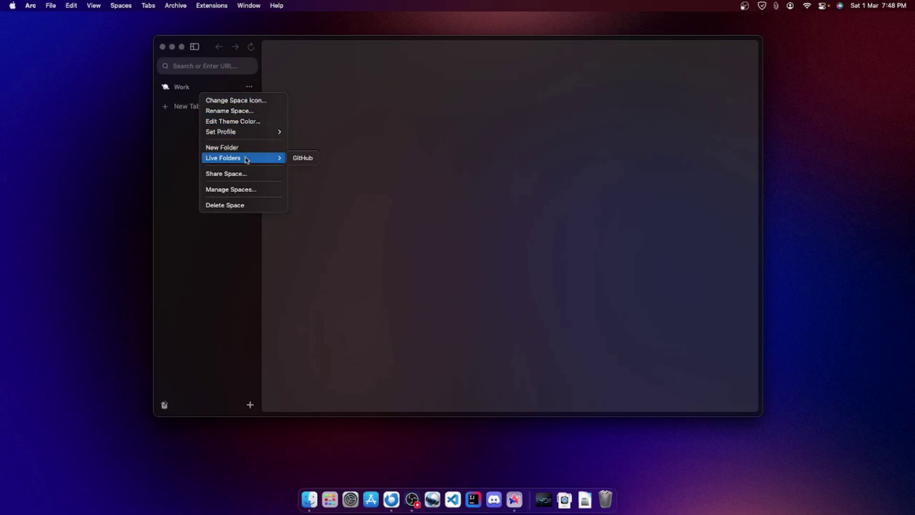
pyautogui.click(304, 157)
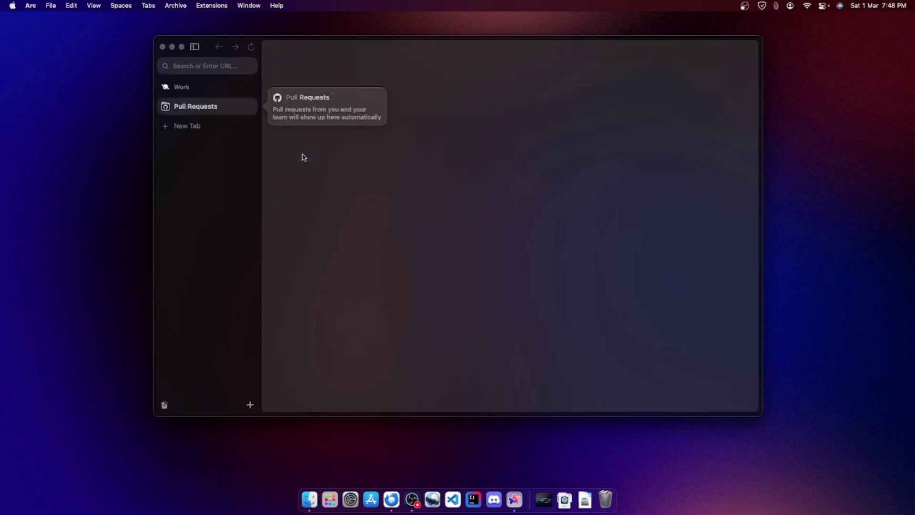
# - Delete the Pull Requests Live Folder from the Work space and confirm the deletion
pyautogui.rightClick(200, 102)
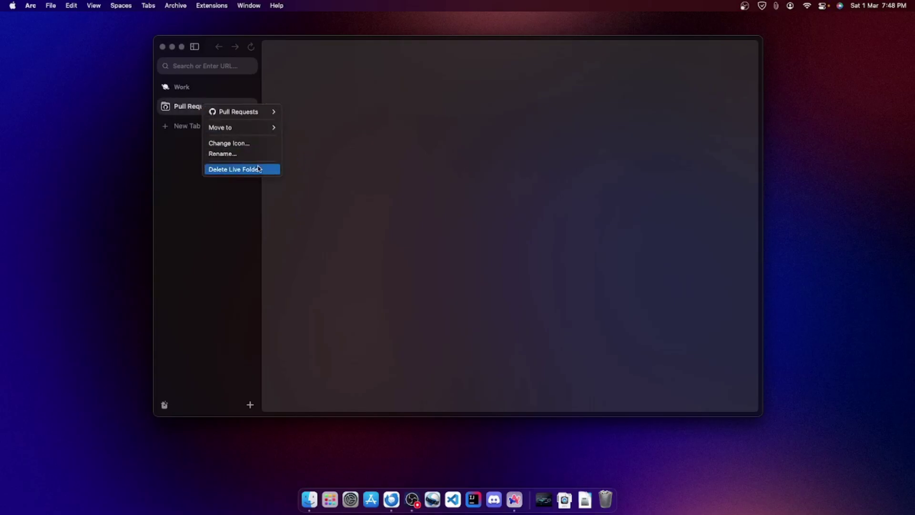
pyautogui.click(247, 171)
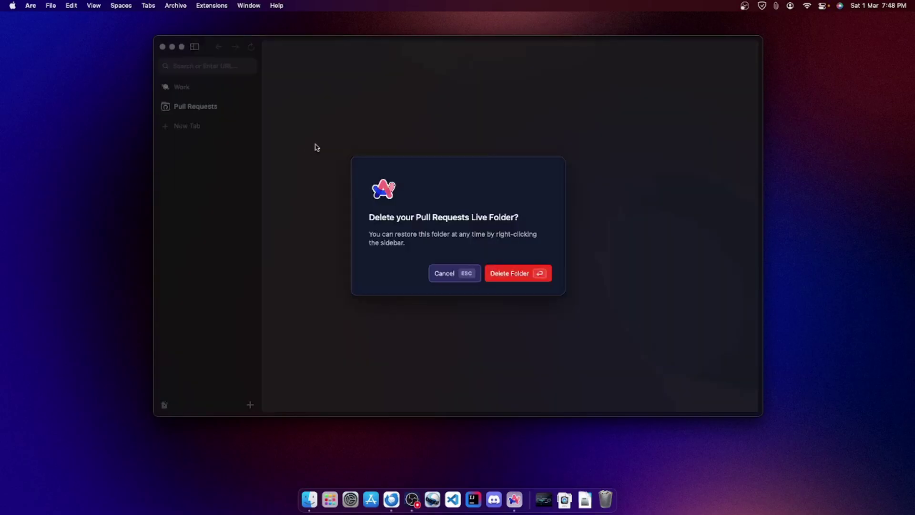
pyautogui.click(529, 276)
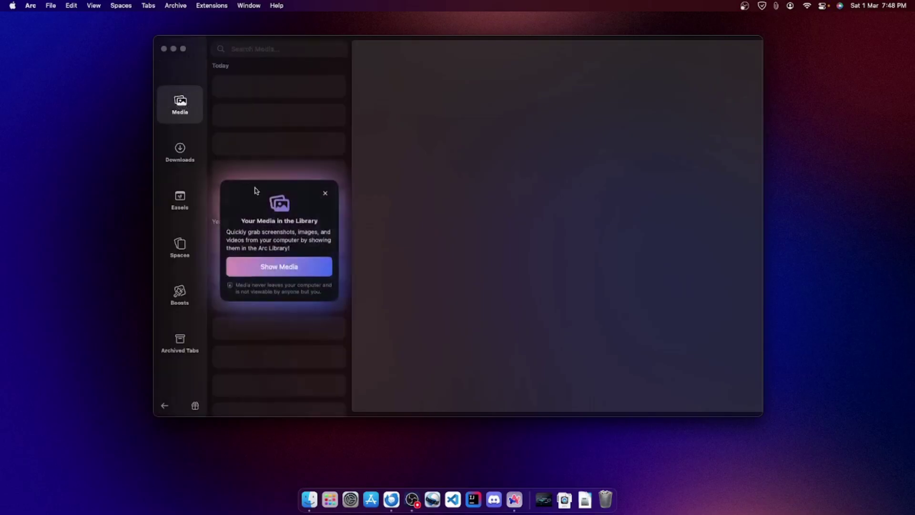
# - Dismiss the Media introduction card in the Library and view the Downloads section
pyautogui.click(326, 193)
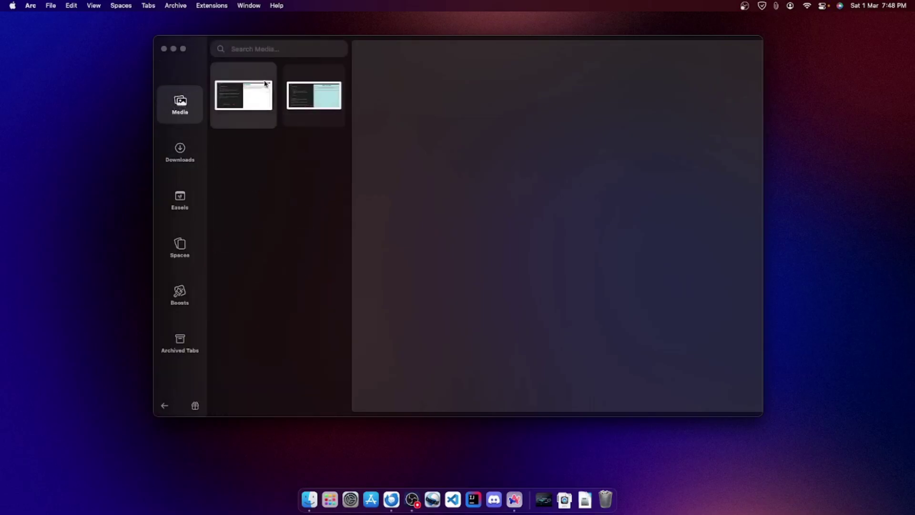
pyautogui.click(175, 165)
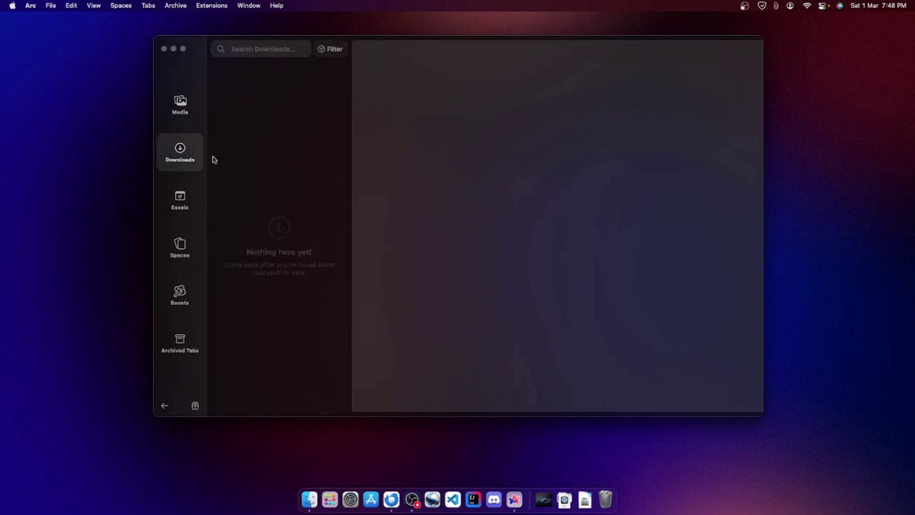
# - Permanently delete both untitled Easels from the Library
pyautogui.click(188, 200)
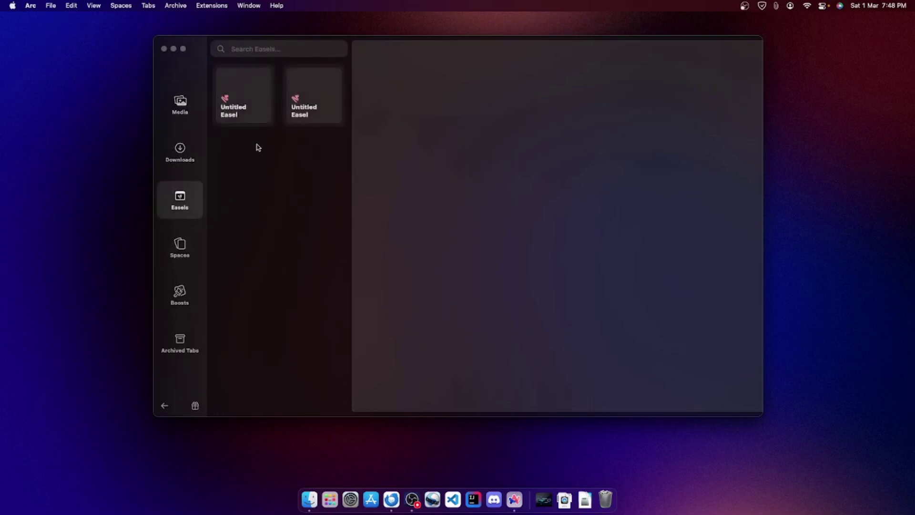
pyautogui.rightClick(256, 111)
pyautogui.click(273, 115)
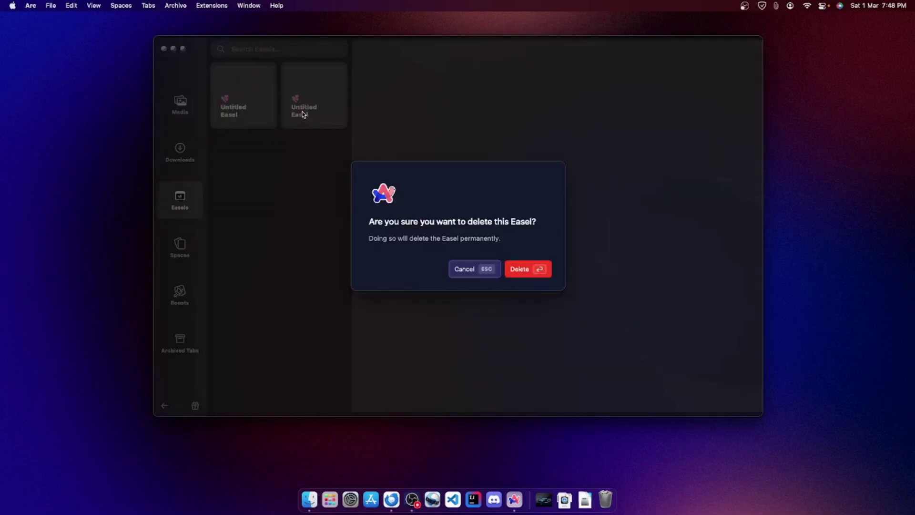
pyautogui.click(529, 268)
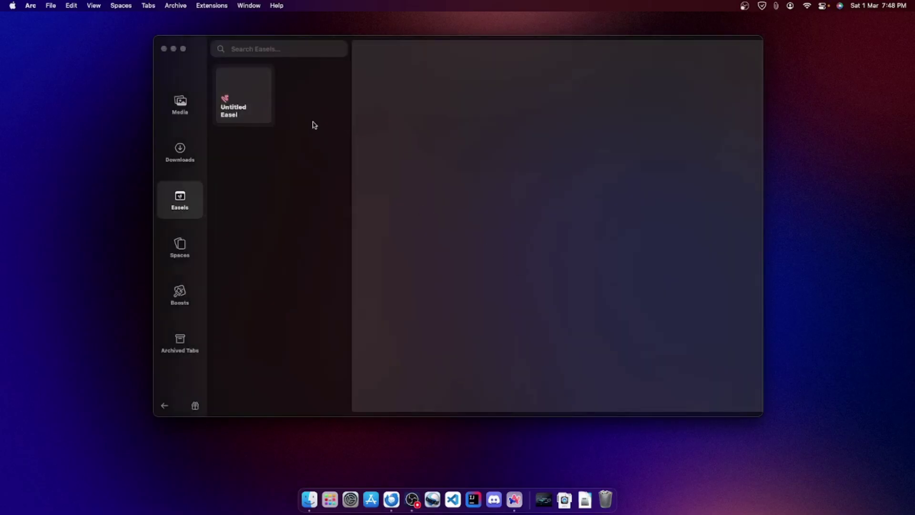
pyautogui.rightClick(272, 101)
pyautogui.click(260, 104)
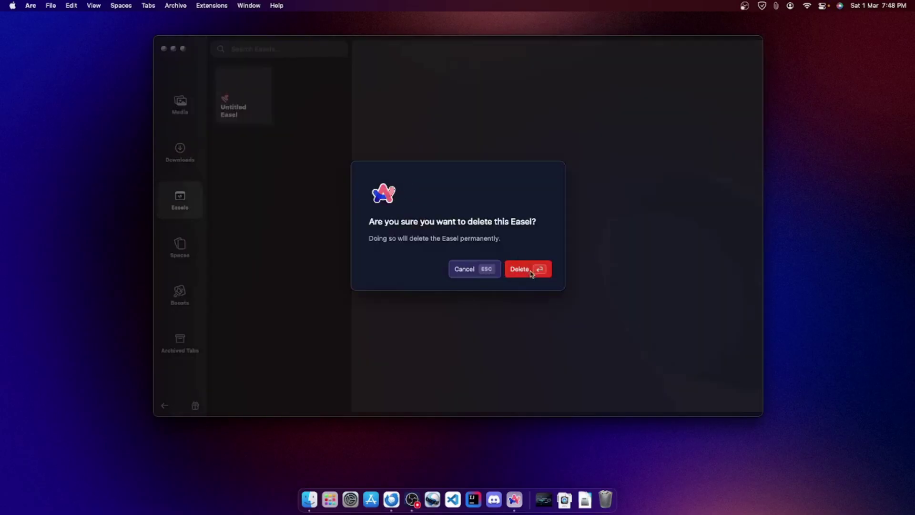
pyautogui.click(530, 270)
# - View the Library's Spaces section and look through the list of saved Boosts
pyautogui.click(181, 247)
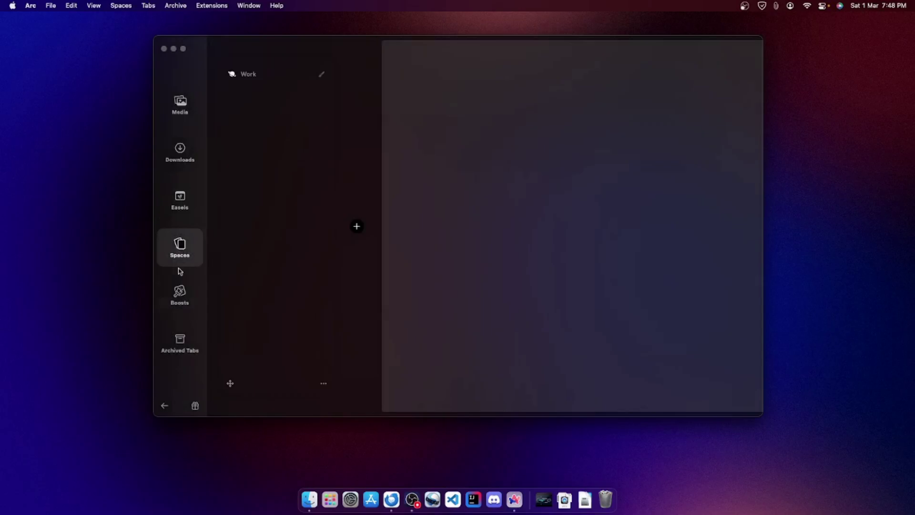
pyautogui.click(180, 292)
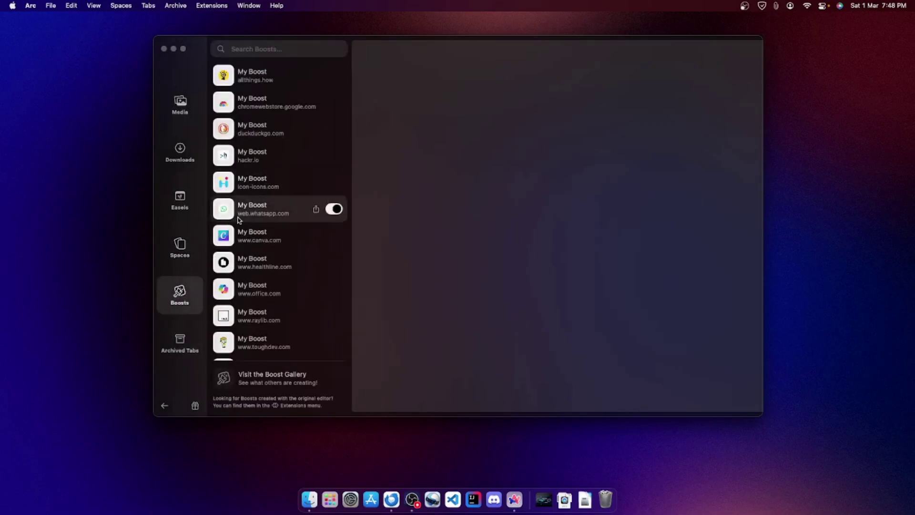
pyautogui.scroll(-2, 246, 208)
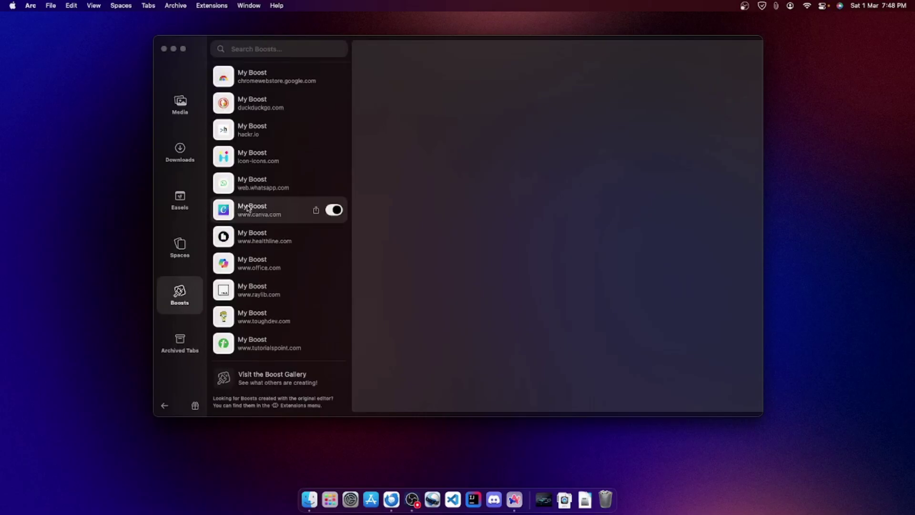
pyautogui.scroll(2, 286, 138)
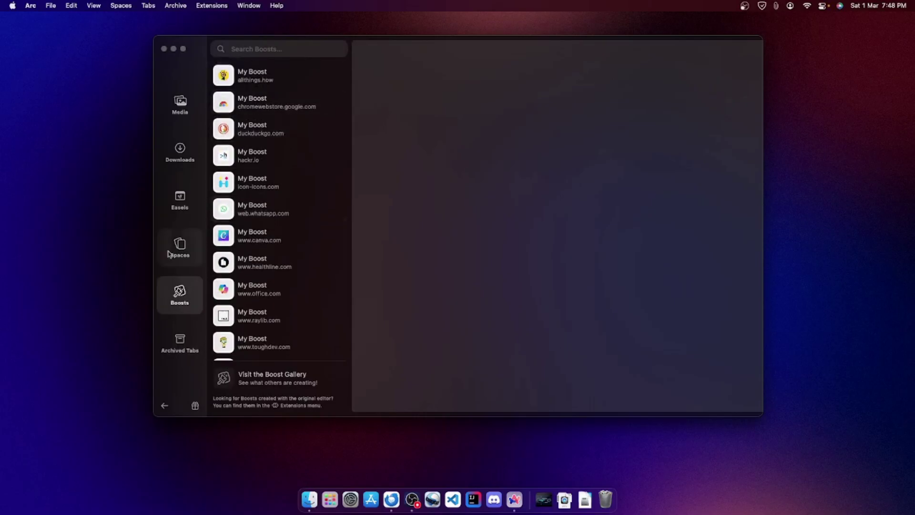
# - Delete every entry in the Library's Archived Tabs, starting with "Home - Canva", and leave the Library
pyautogui.click(187, 339)
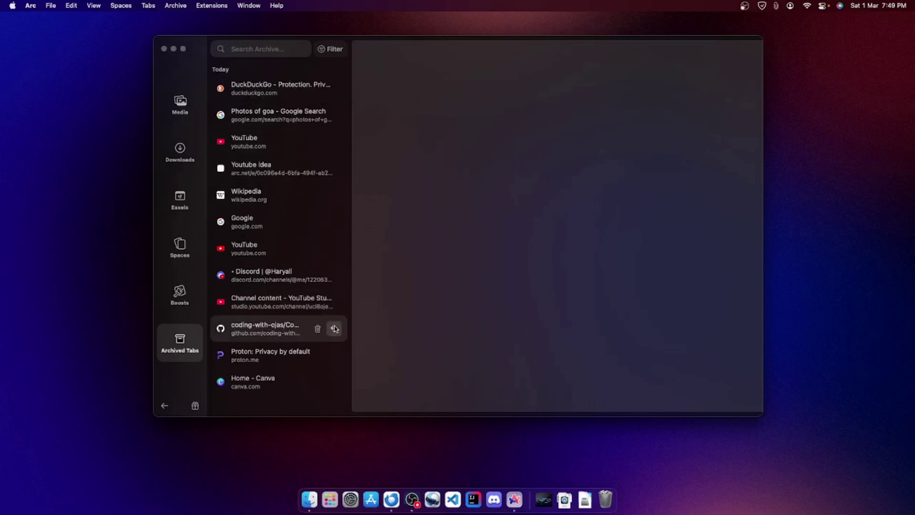
pyautogui.click(317, 382)
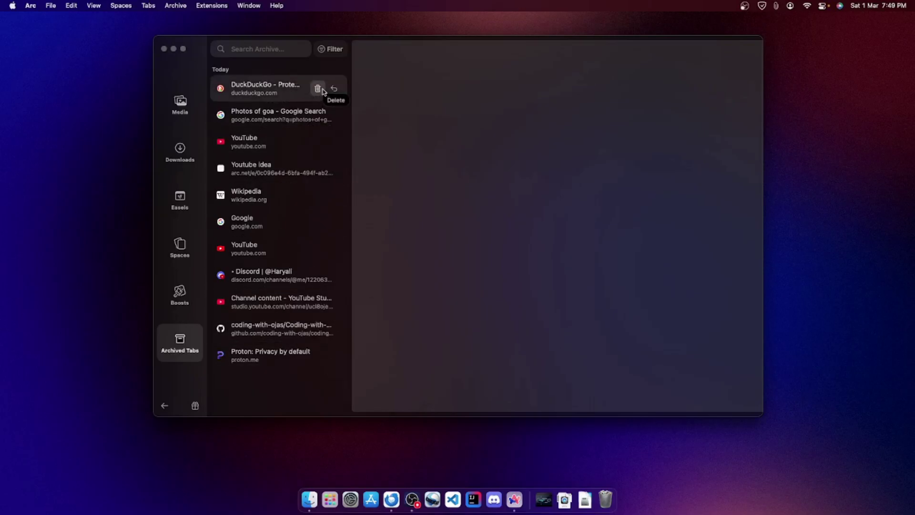
pyautogui.click(318, 88)
pyautogui.click(318, 89)
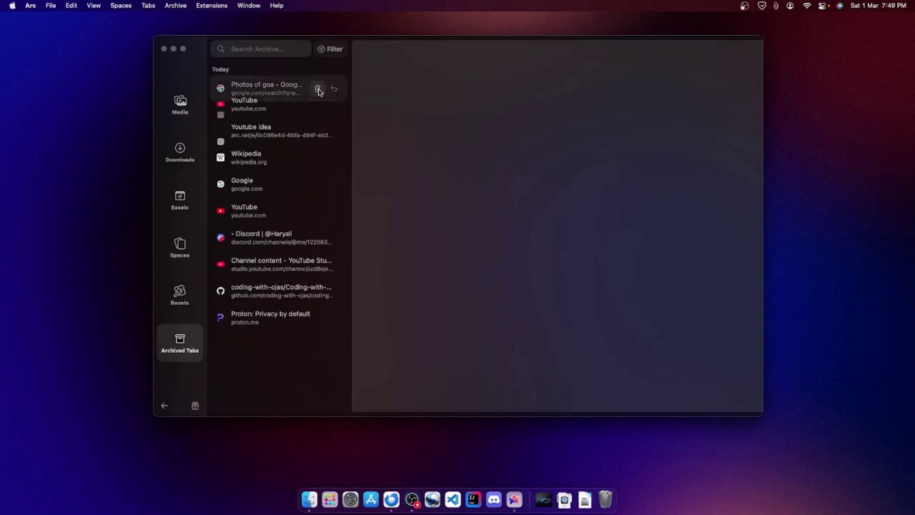
pyautogui.click(317, 89)
pyautogui.click(317, 89)
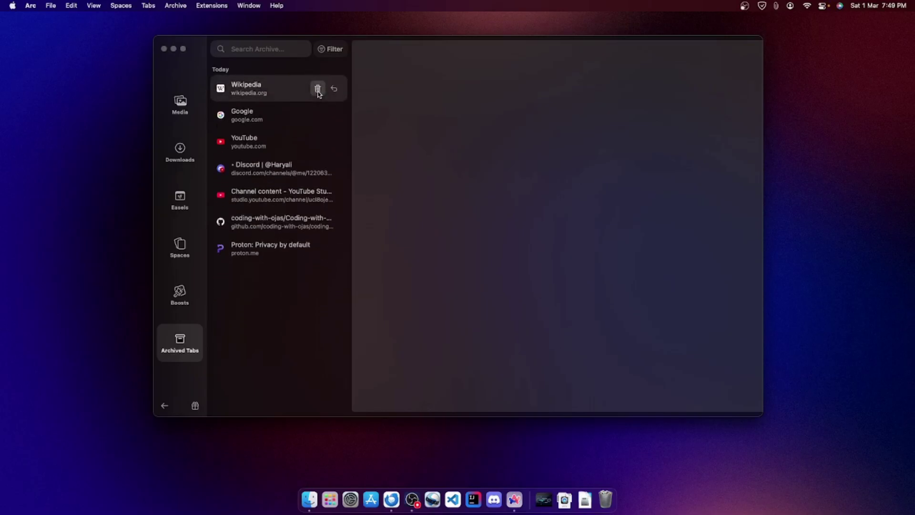
pyautogui.click(318, 89)
pyautogui.click(318, 90)
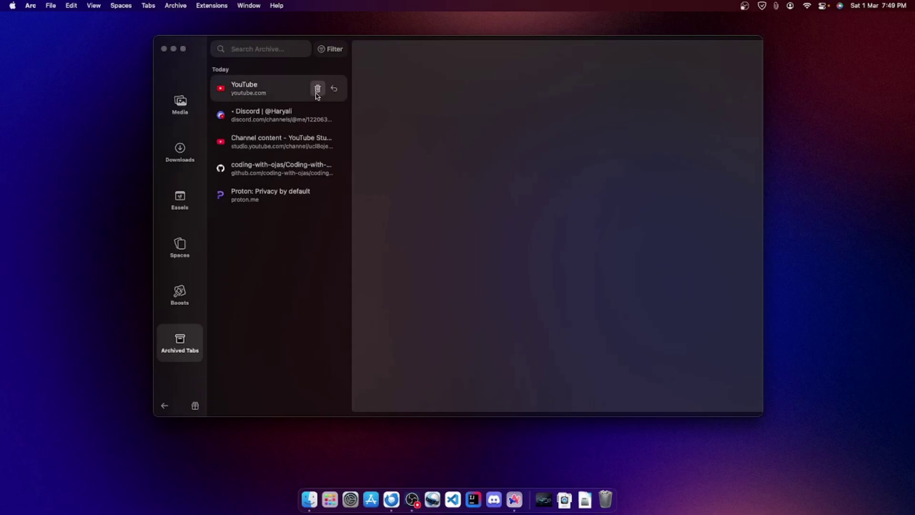
pyautogui.click(318, 89)
pyautogui.click(317, 89)
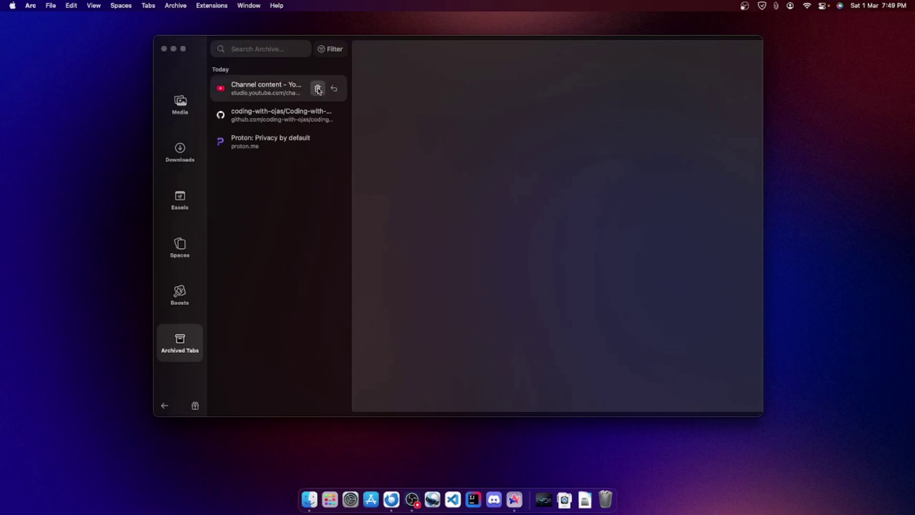
pyautogui.click(318, 89)
pyautogui.click(317, 89)
pyautogui.click(318, 89)
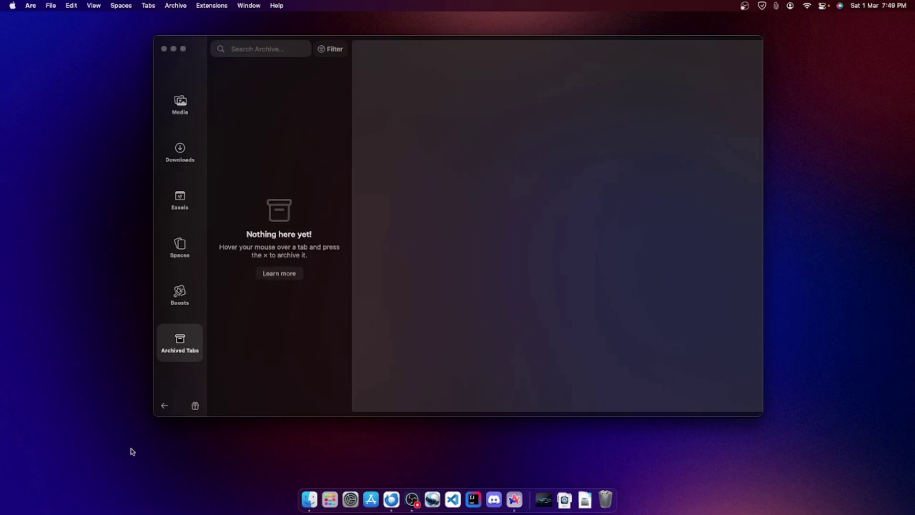
pyautogui.click(165, 406)
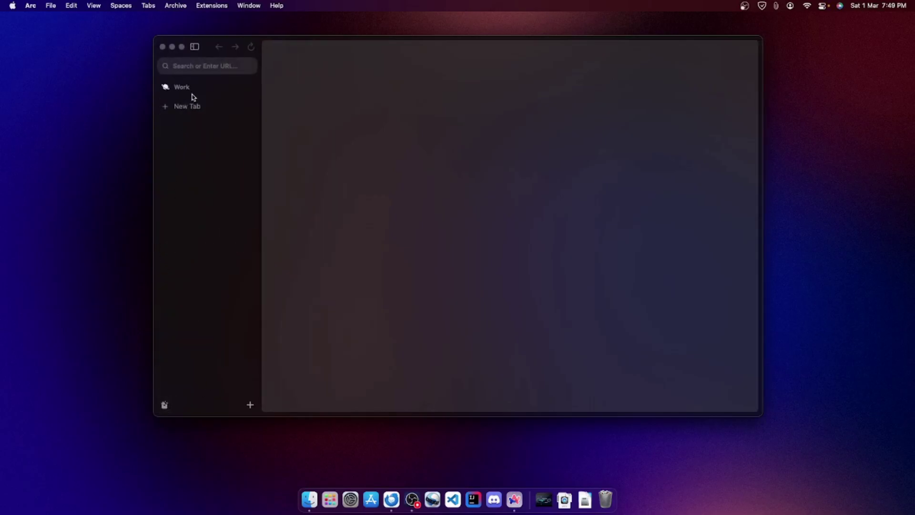
# - Open duckduckgo.com in a new tab in the Work space
pyautogui.click(194, 107)
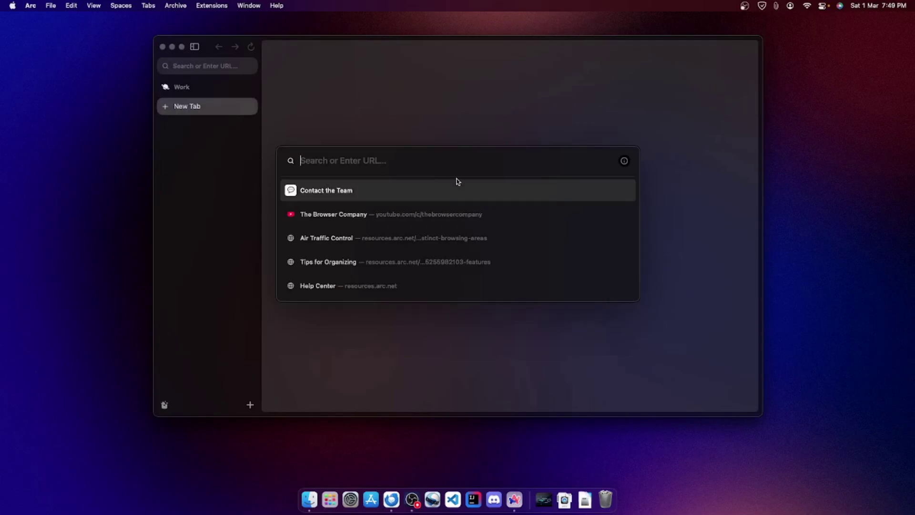
pyautogui.write('duckduckgo.com')
pyautogui.press('Return')
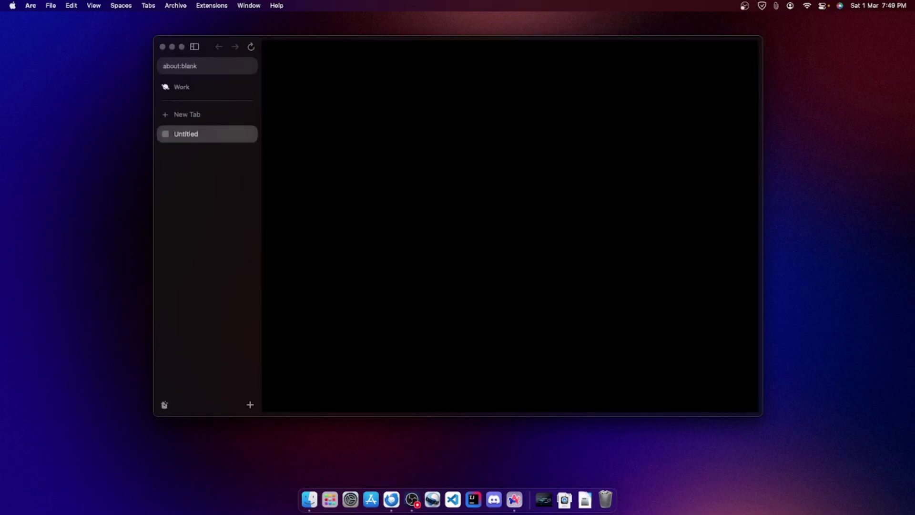
# - Open the "Learn more" link about search history tracking on the DuckDuckGo page and close the tab it opens in
pyautogui.scroll(-10, 474, 246)
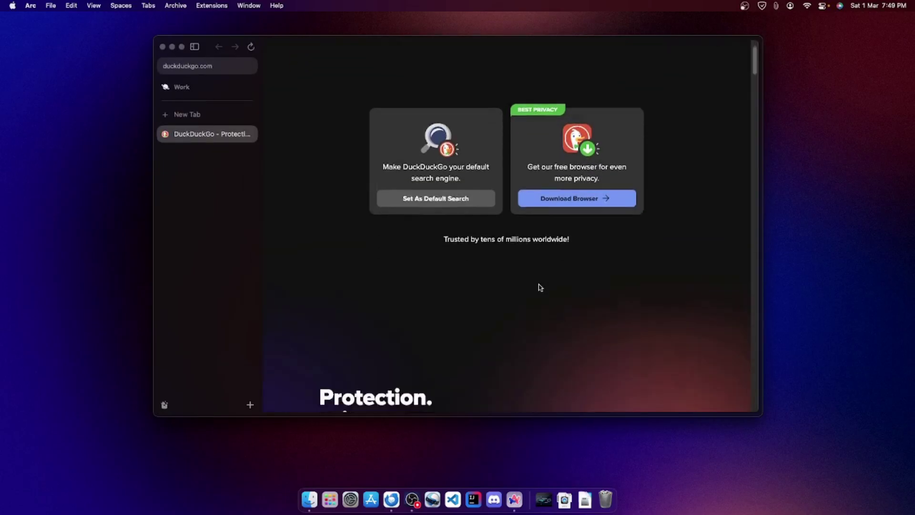
pyautogui.scroll(-10, 492, 187)
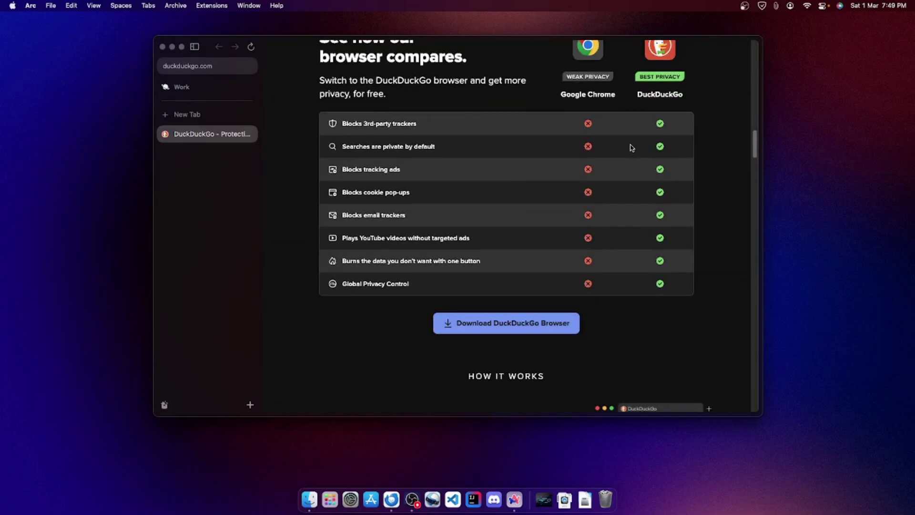
pyautogui.scroll(3, 633, 153)
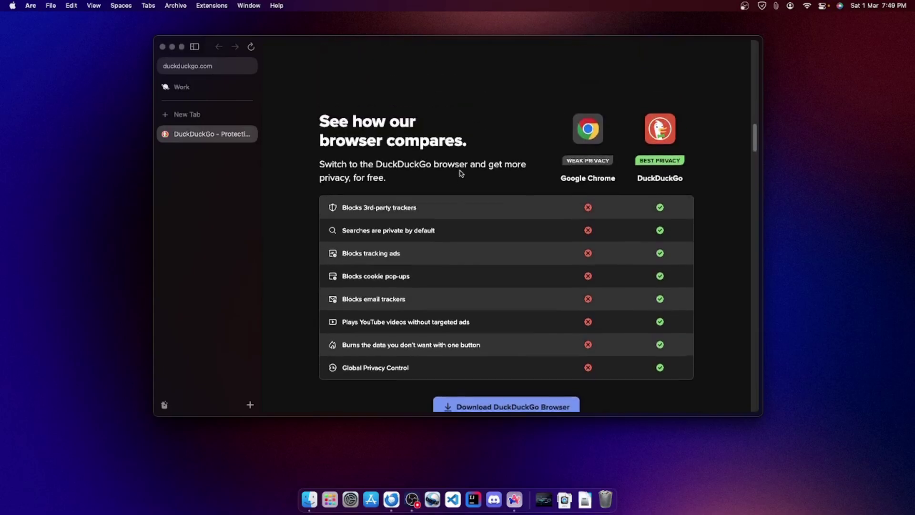
pyautogui.scroll(-10, 459, 172)
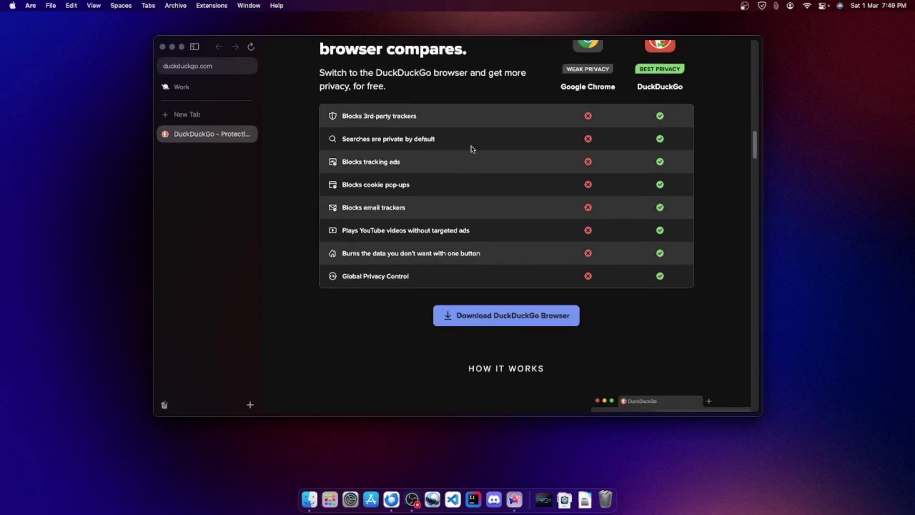
pyautogui.scroll(-2, 457, 172)
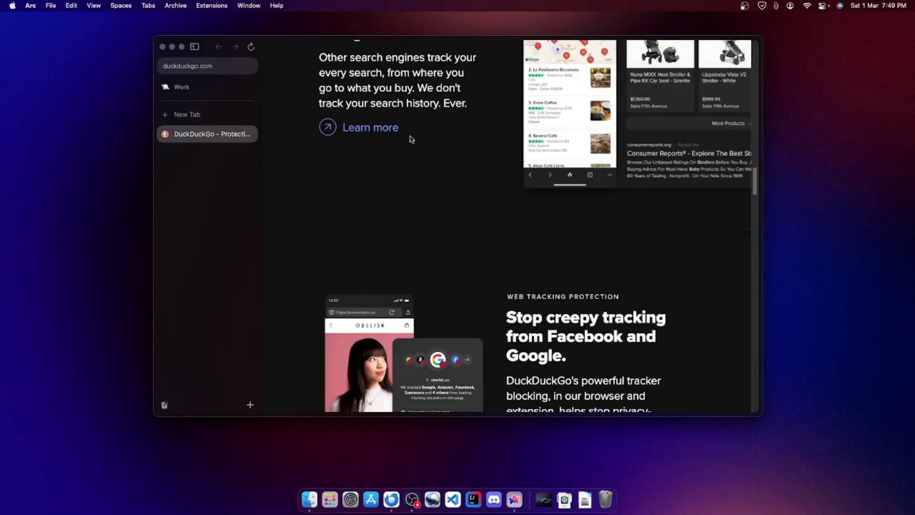
pyautogui.click(356, 129)
pyautogui.click(248, 154)
# - Open the "Learn more" link in Little Arc, move its window, skim the article and close the window
pyautogui.rightClick(371, 127)
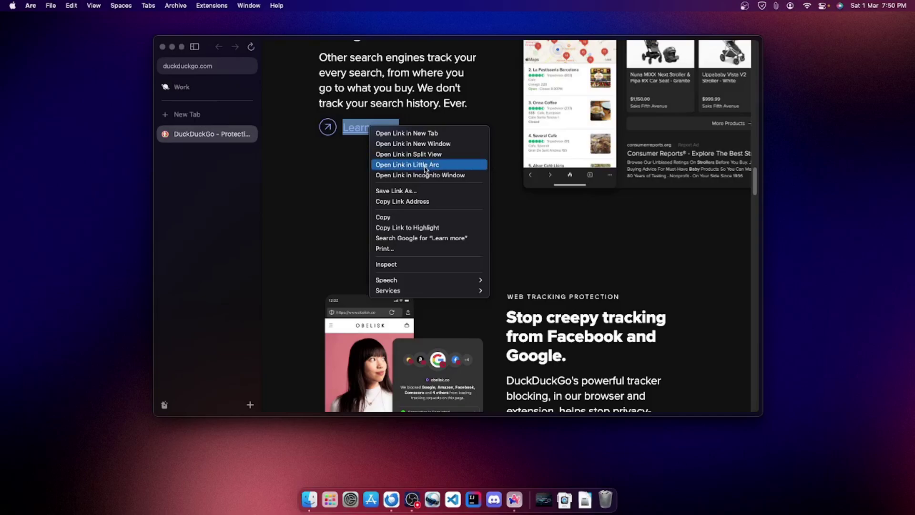
pyautogui.click(424, 168)
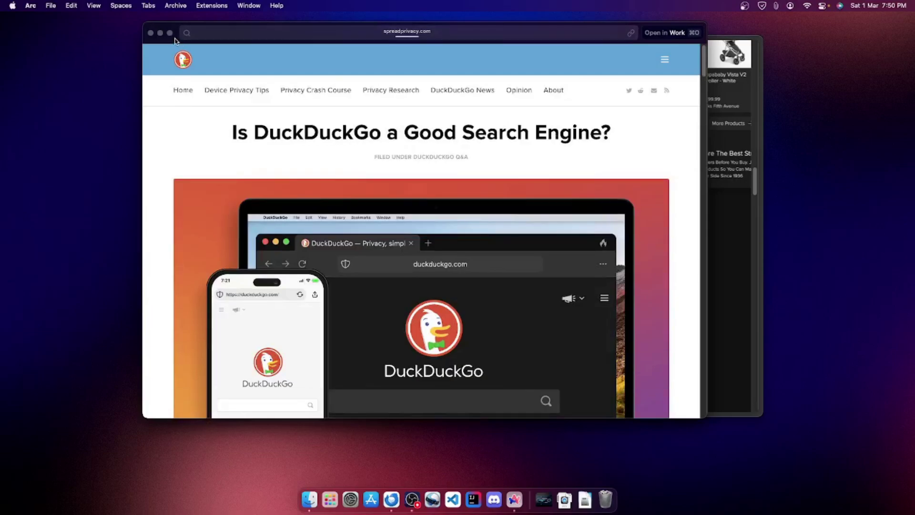
pyautogui.moveTo(174, 41); pyautogui.dragTo(235, 67)
pyautogui.scroll(-3, 439, 169)
pyautogui.scroll(-10, 439, 169)
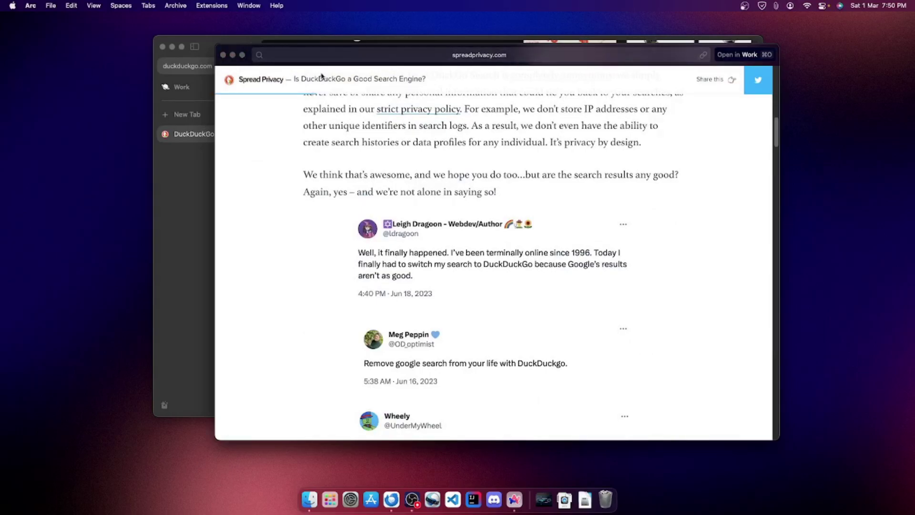
pyautogui.click(222, 56)
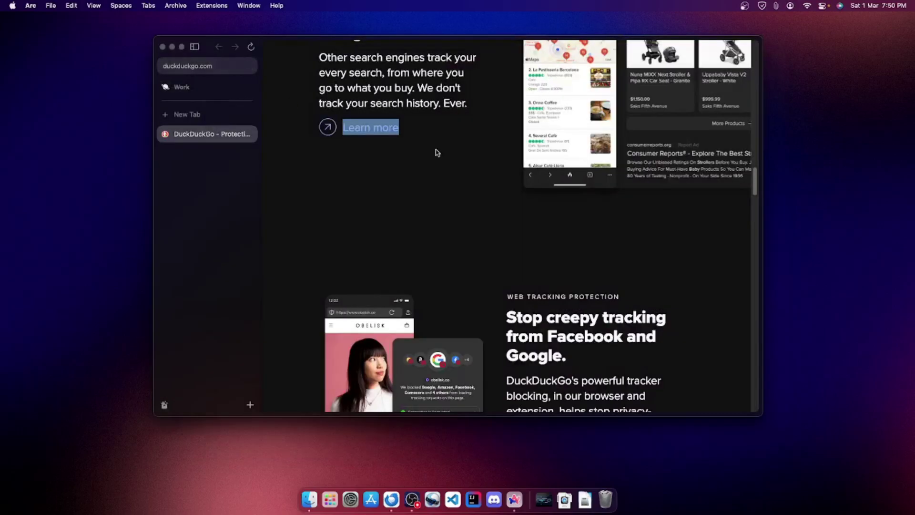
# - Open the "Learn more" link in a regular tab for comparison and close that tab
pyautogui.scroll(1, 419, 153)
pyautogui.click(428, 173)
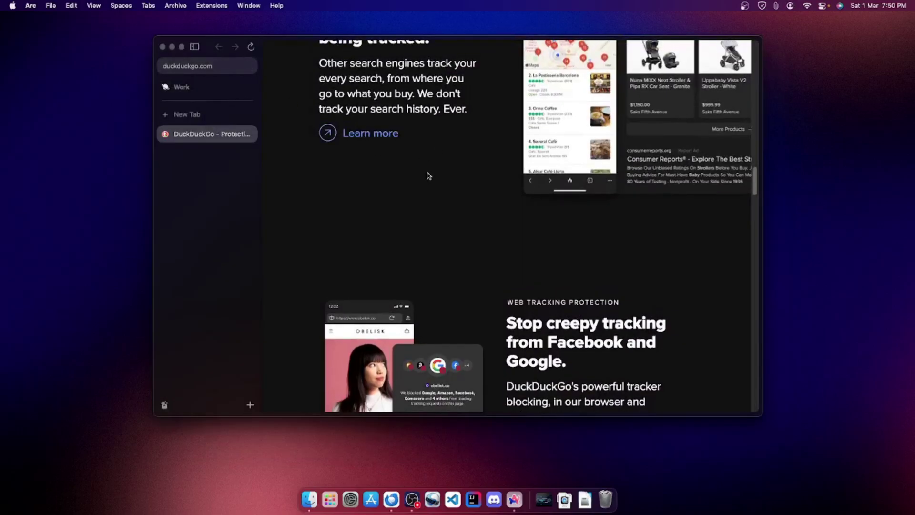
pyautogui.click(381, 138)
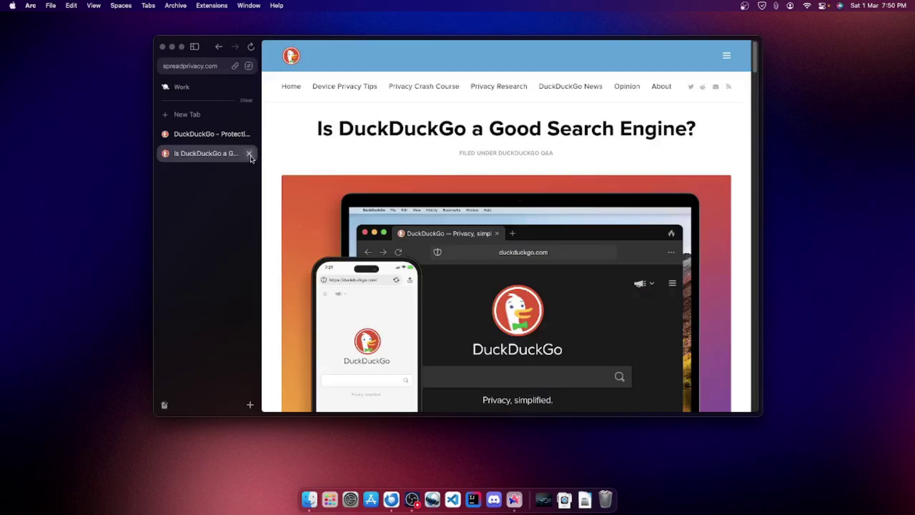
pyautogui.click(250, 153)
pyautogui.rightClick(368, 139)
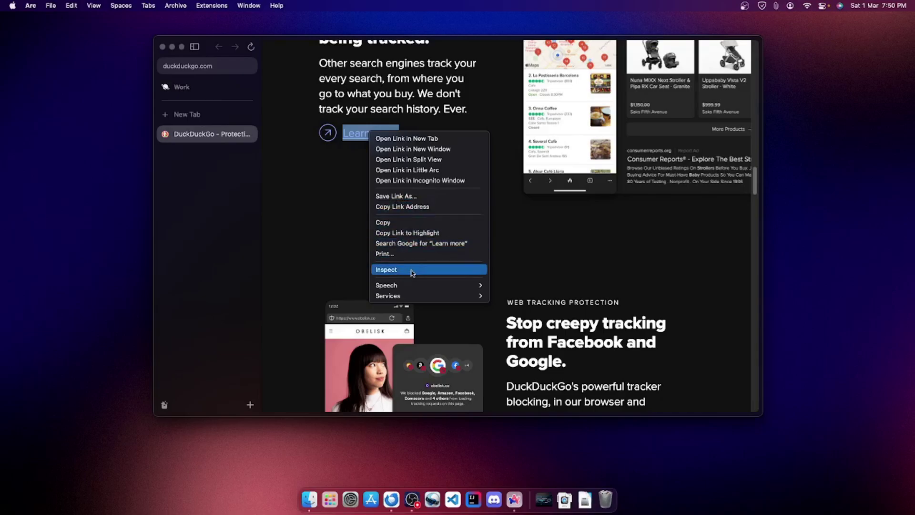
pyautogui.click(333, 215)
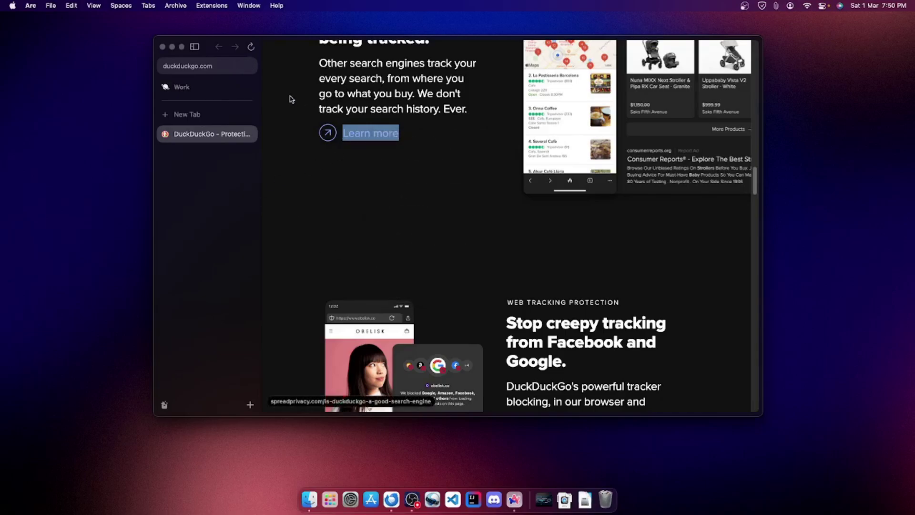
pyautogui.rightClick(218, 199)
pyautogui.click(215, 180)
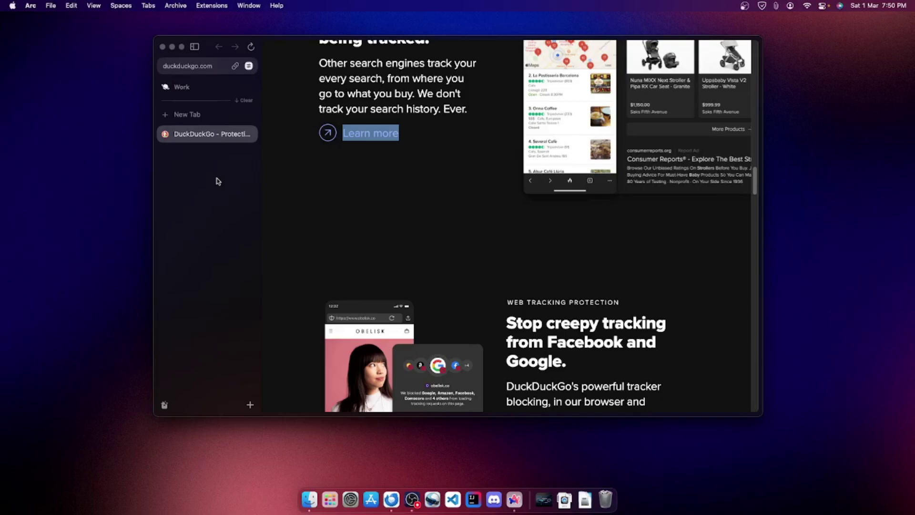
# - Open the Arc settings and make Arc the default browser
pyautogui.press('super+q')
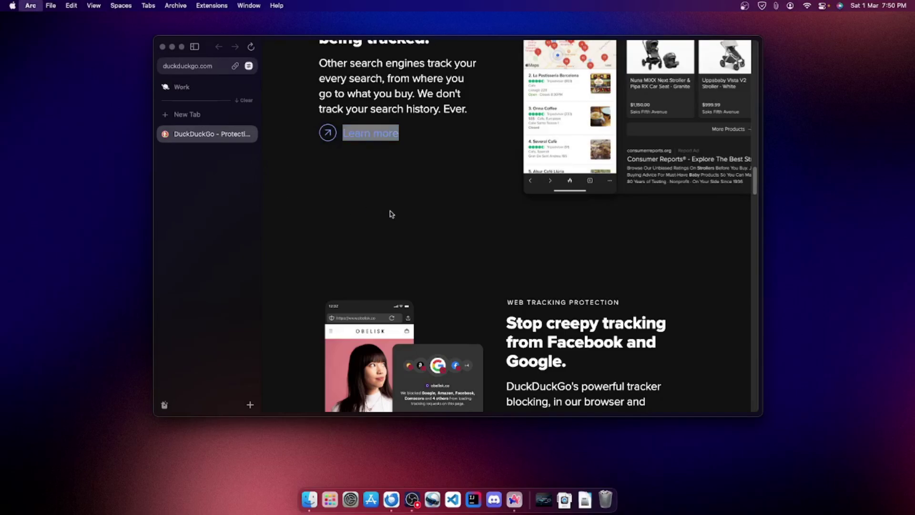
pyautogui.press('super+comma')
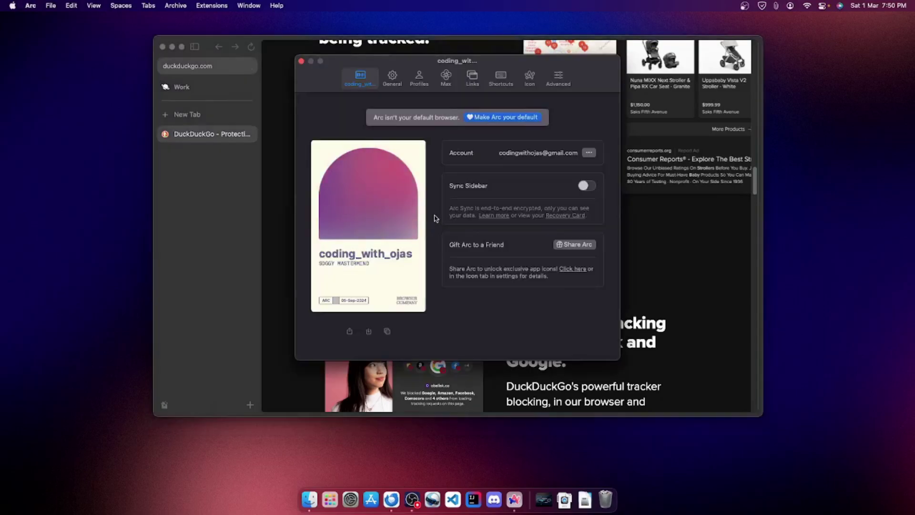
pyautogui.click(33, 6)
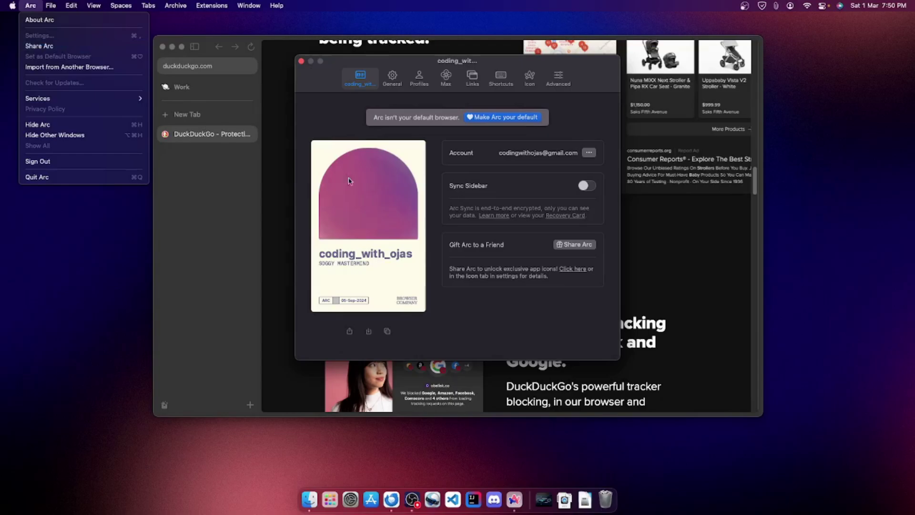
pyautogui.click(463, 330)
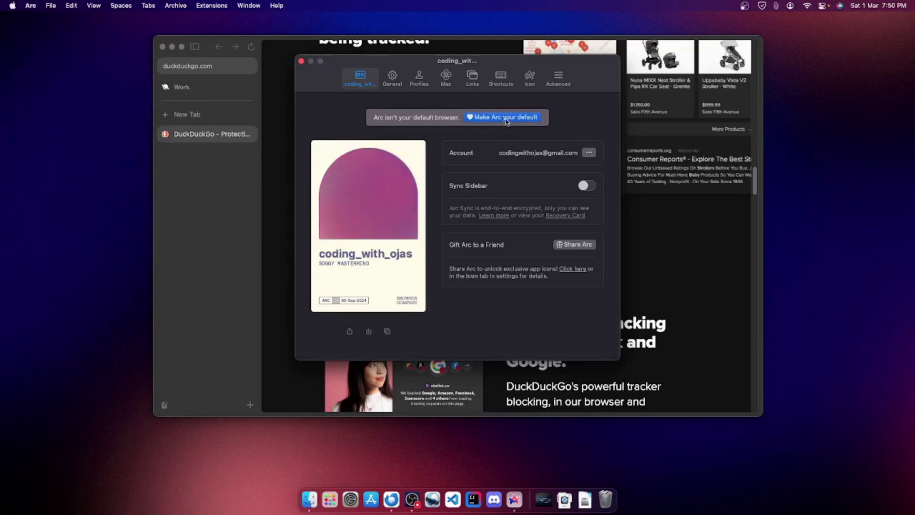
pyautogui.click(507, 122)
pyautogui.click(491, 211)
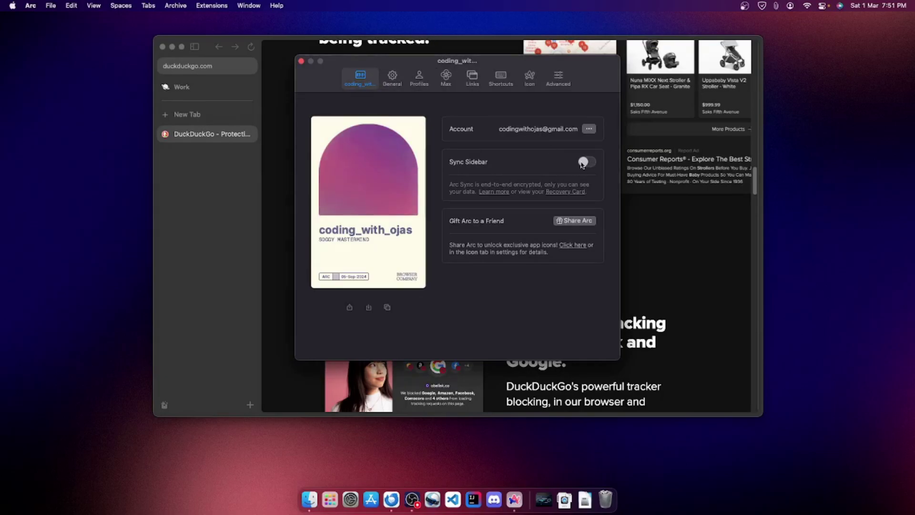
# - View the General and Profiles settings and turn on Arc Max
pyautogui.click(393, 78)
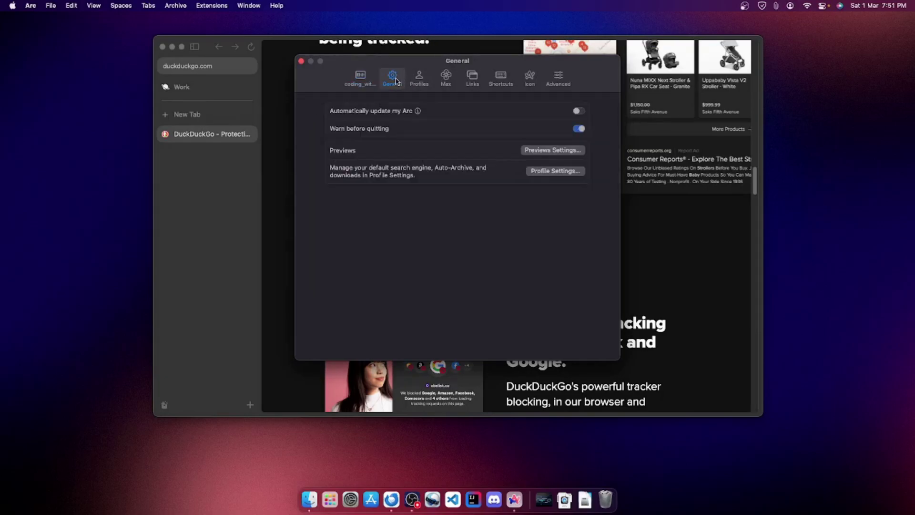
pyautogui.click(420, 80)
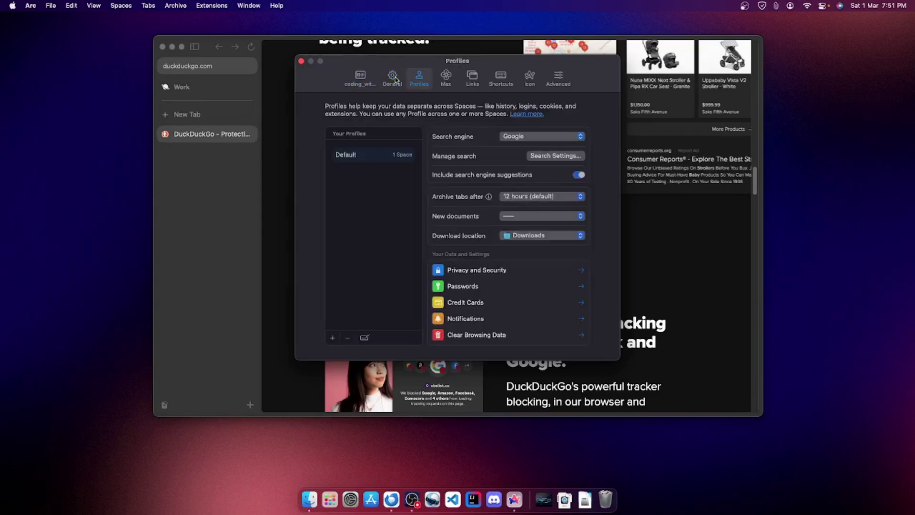
pyautogui.click(445, 78)
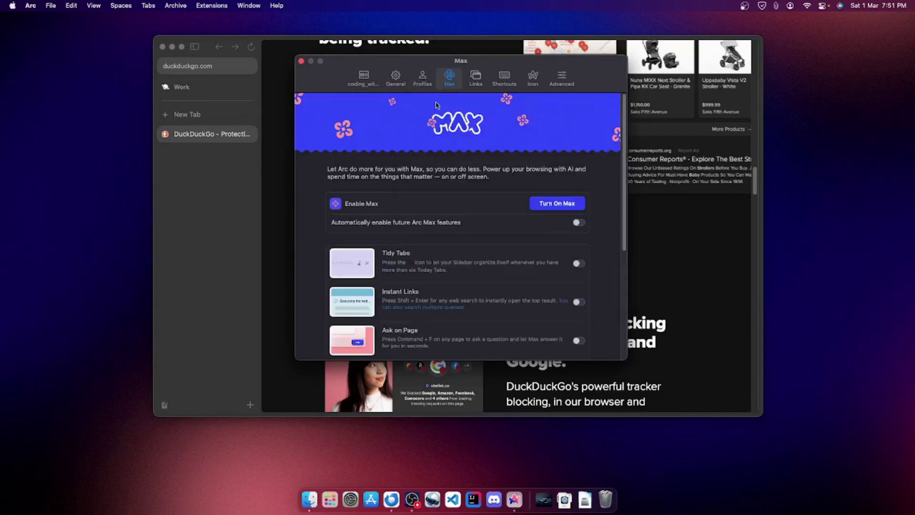
pyautogui.click(563, 204)
pyautogui.scroll(-2, 563, 253)
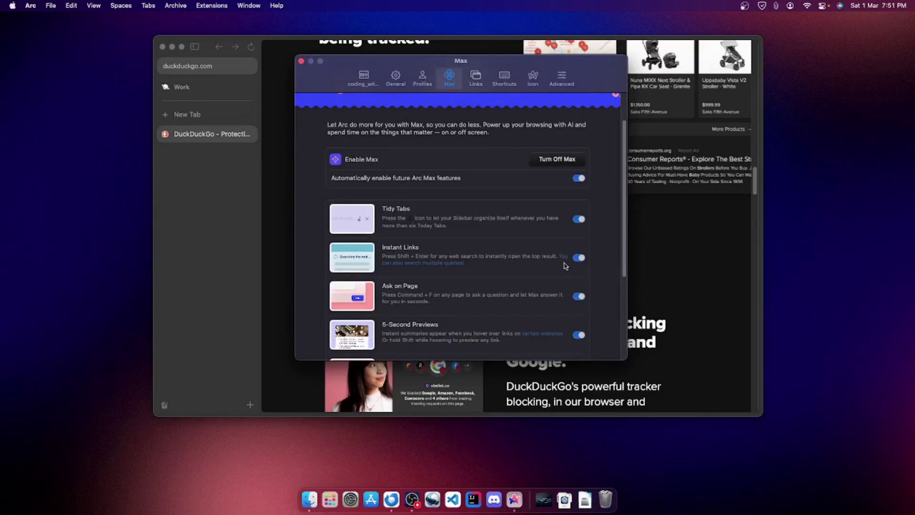
# - Read through the Max features, from Tidy Tabs and Instant Links to ChatGPT in the Command Bar
pyautogui.scroll(-5, 548, 253)
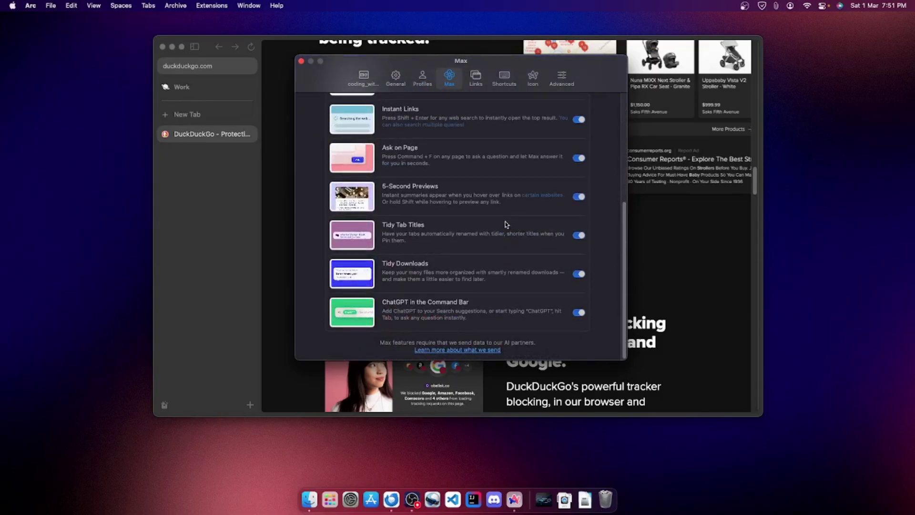
pyautogui.scroll(3, 534, 225)
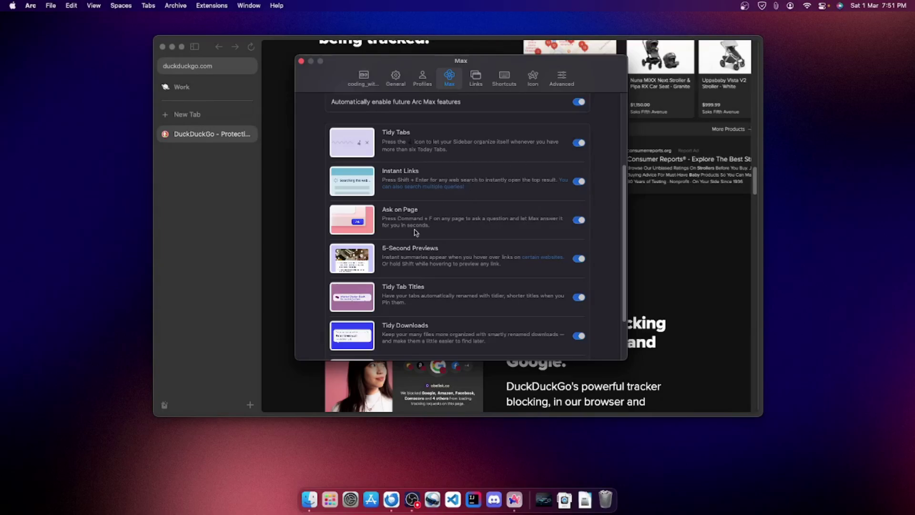
pyautogui.scroll(5, 443, 210)
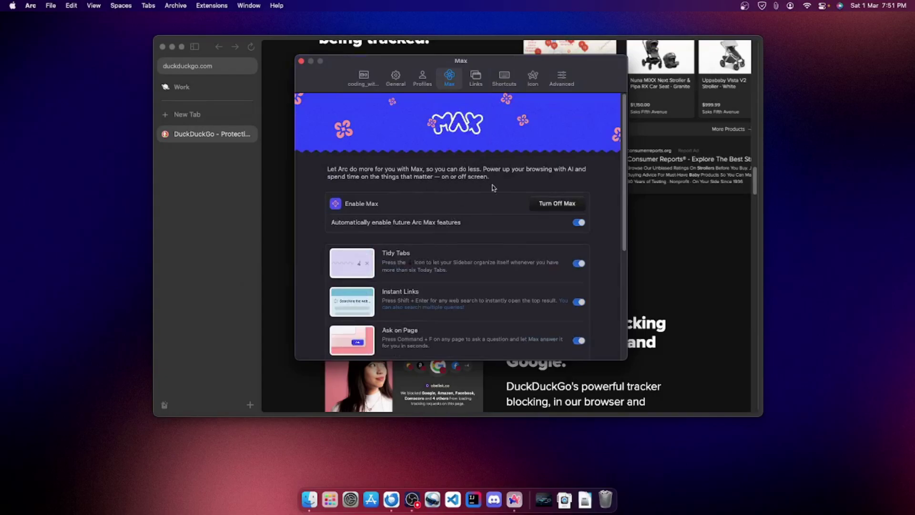
pyautogui.scroll(-1, 573, 216)
pyautogui.scroll(-1, 573, 215)
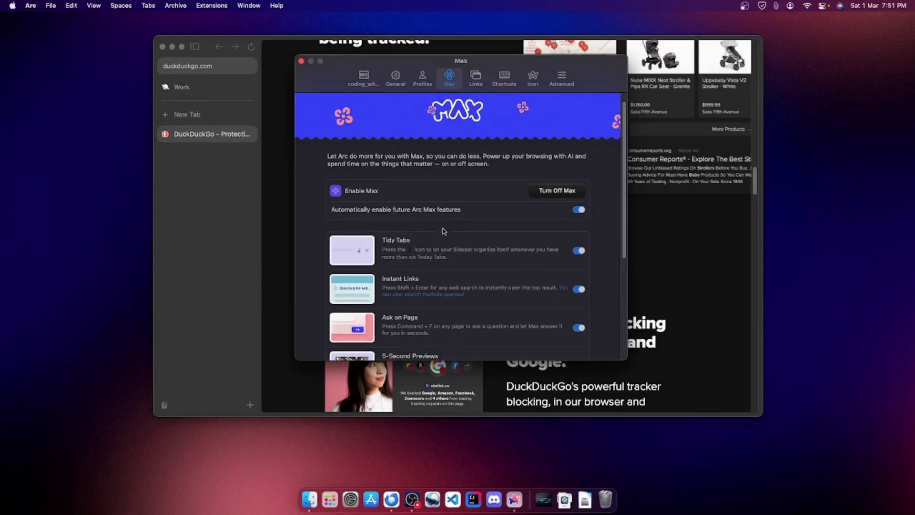
pyautogui.scroll(-1, 446, 262)
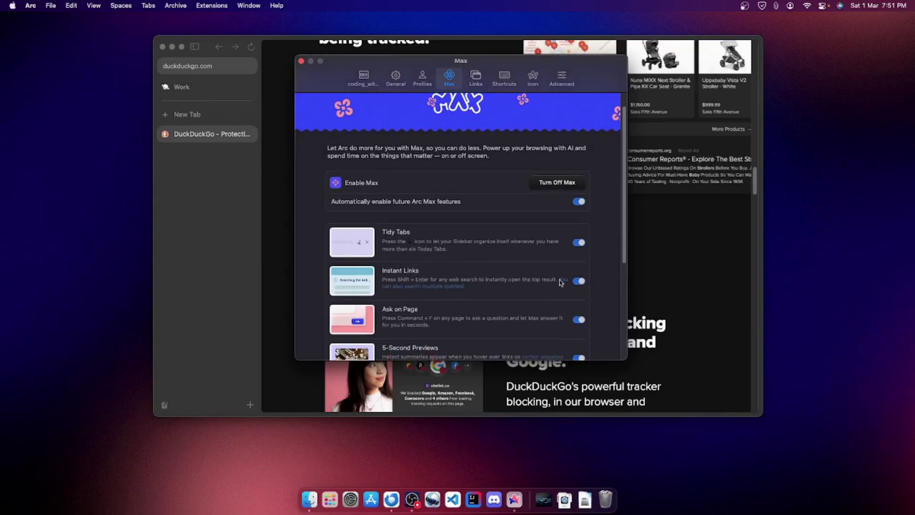
pyautogui.scroll(3, 540, 261)
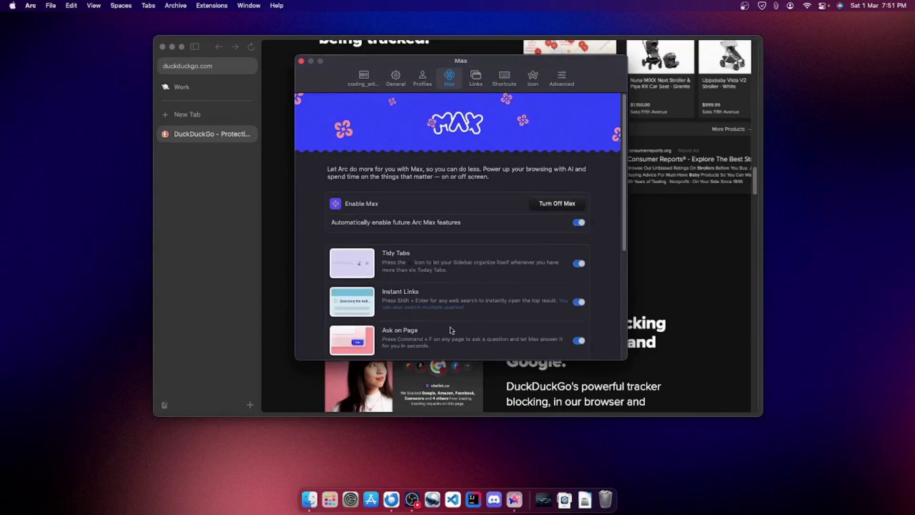
pyautogui.scroll(-10, 451, 330)
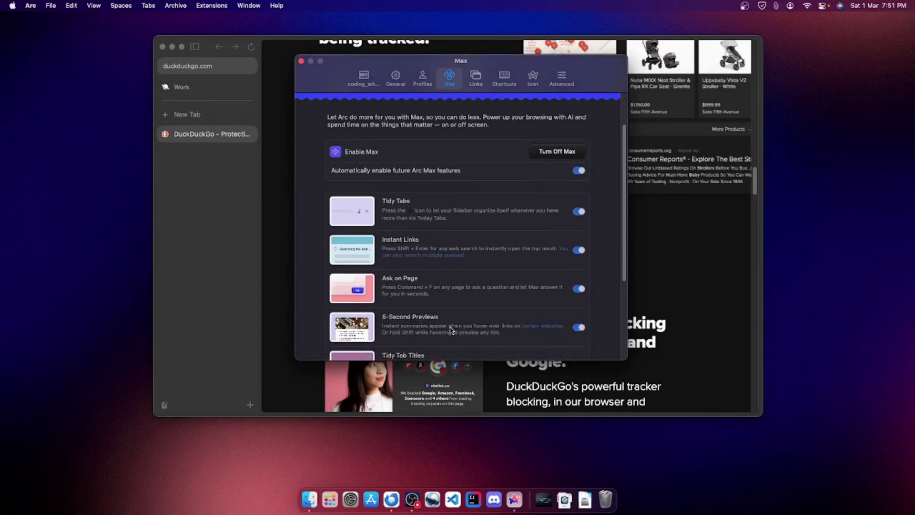
# - Review the Links settings for Little Arc, Peek and Air Traffic Control
pyautogui.click(476, 77)
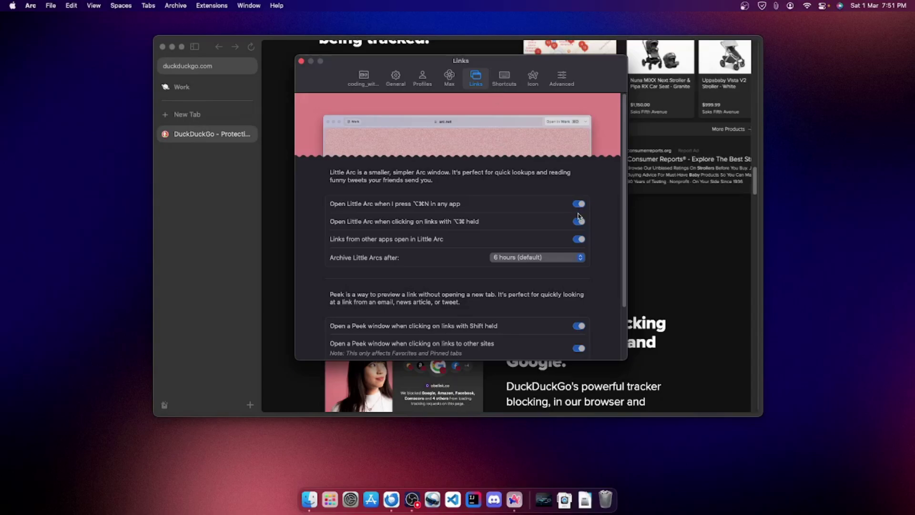
pyautogui.scroll(-1, 525, 261)
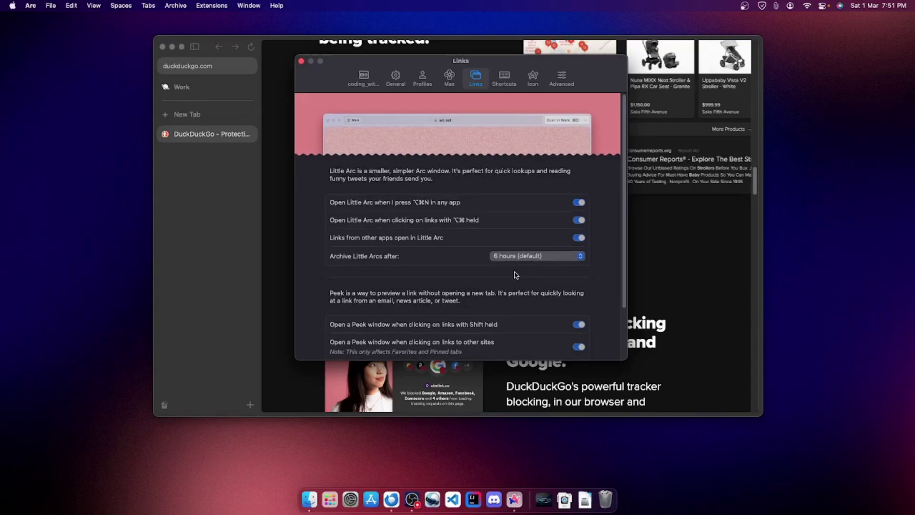
pyautogui.scroll(-5, 516, 276)
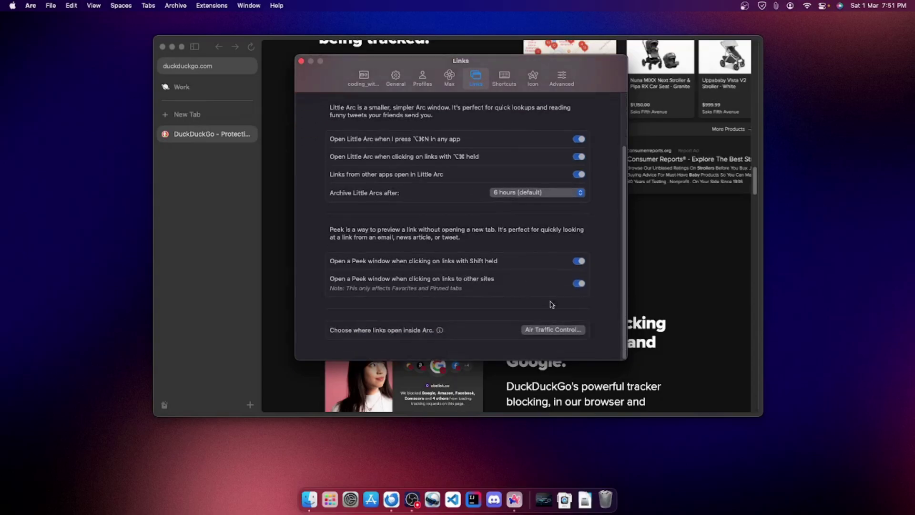
pyautogui.scroll(5, 335, 176)
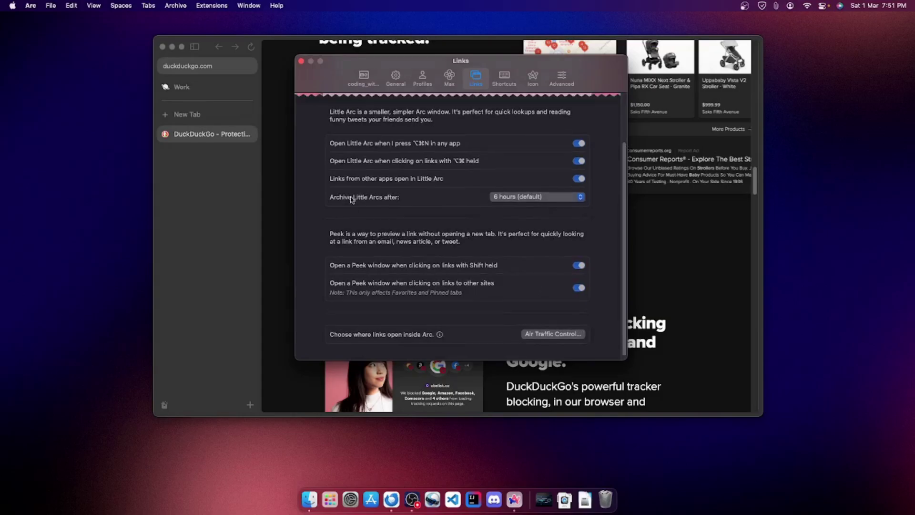
# - Try the Schoolbook, Colorful, Fluted Glass and Neon app icons and finally set Candy Arc as the current icon
pyautogui.click(528, 80)
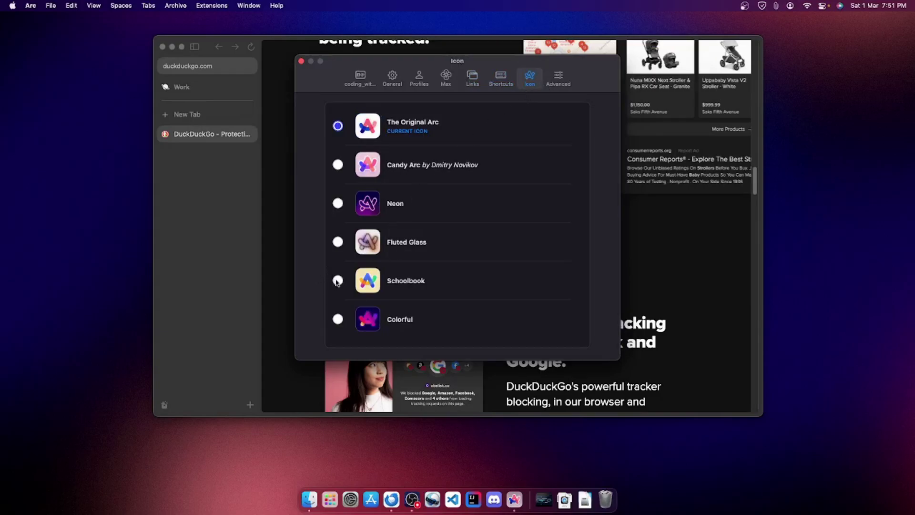
pyautogui.click(337, 281)
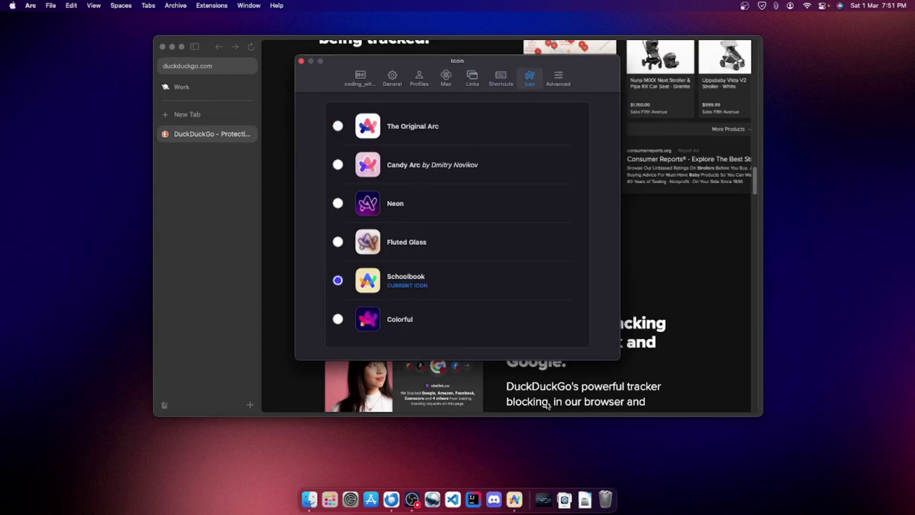
pyautogui.click(338, 319)
pyautogui.click(338, 241)
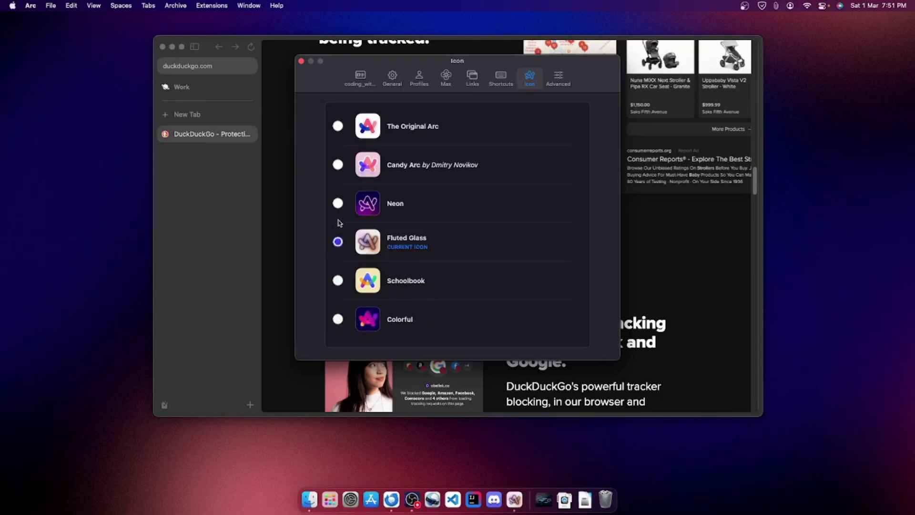
pyautogui.click(338, 203)
pyautogui.click(337, 164)
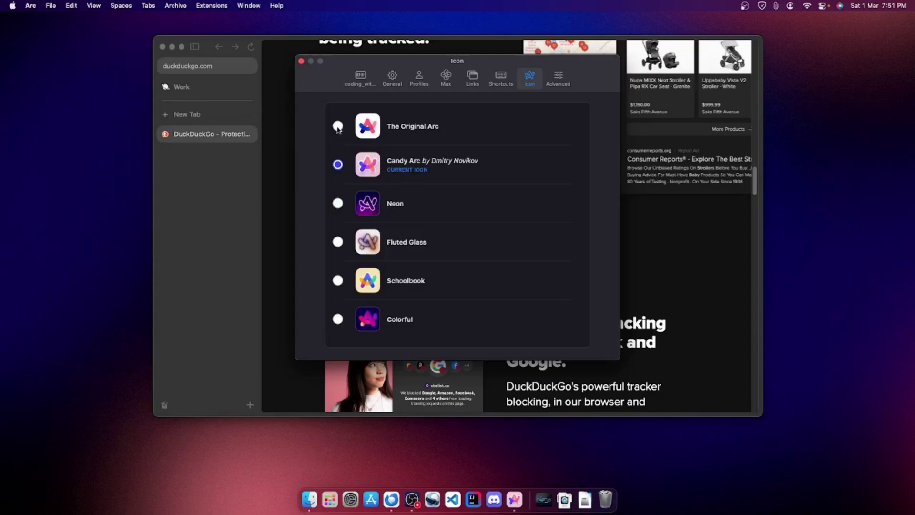
pyautogui.click(338, 280)
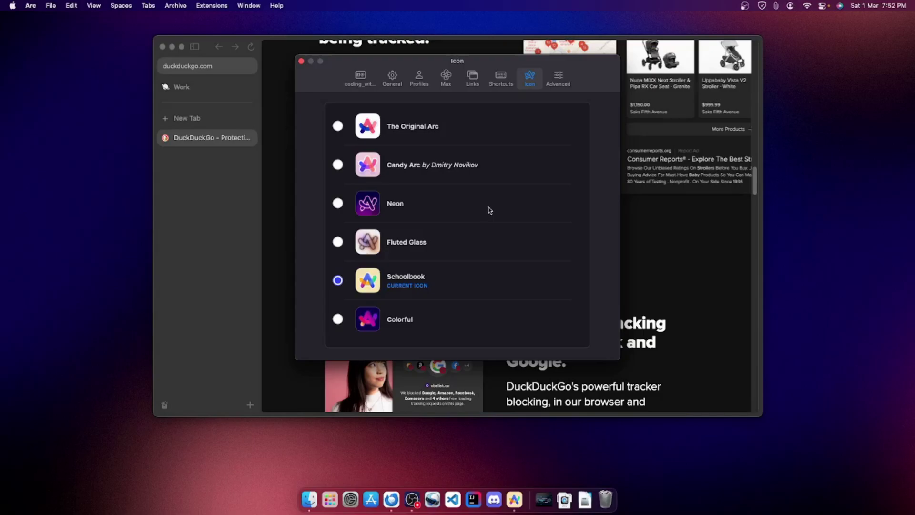
pyautogui.click(338, 165)
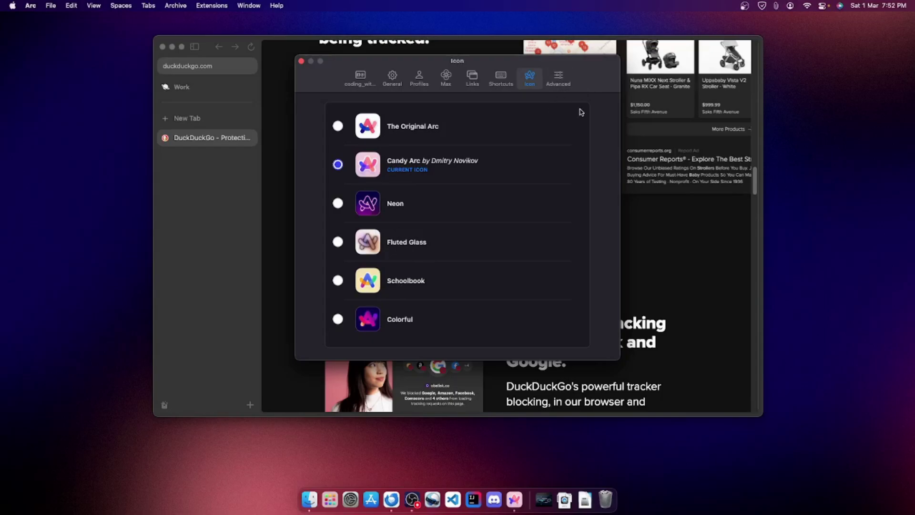
# - Review the Advanced settings and close the settings window
pyautogui.click(553, 81)
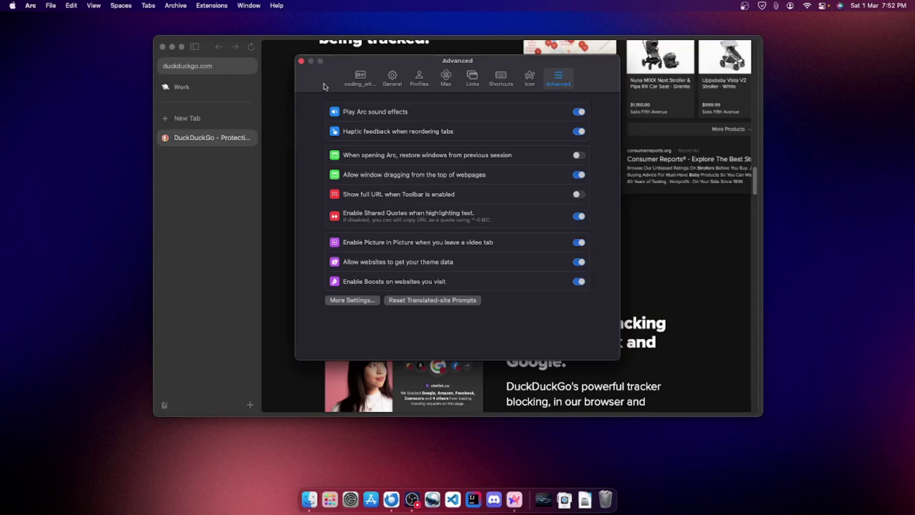
pyautogui.click(301, 62)
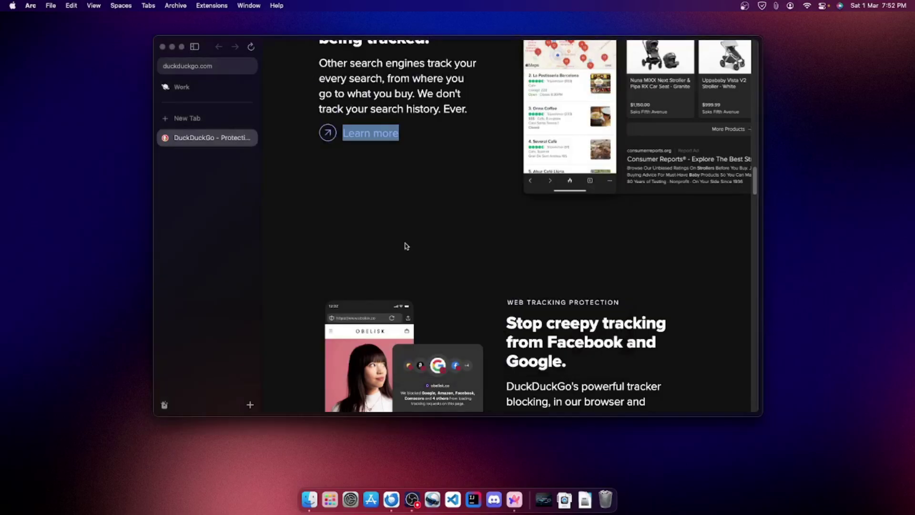
# - Move the browser window up to the menu bar and enlarge it to fill the desktop above the Dock
pyautogui.moveTo(354, 34); pyautogui.dragTo(370, 4)
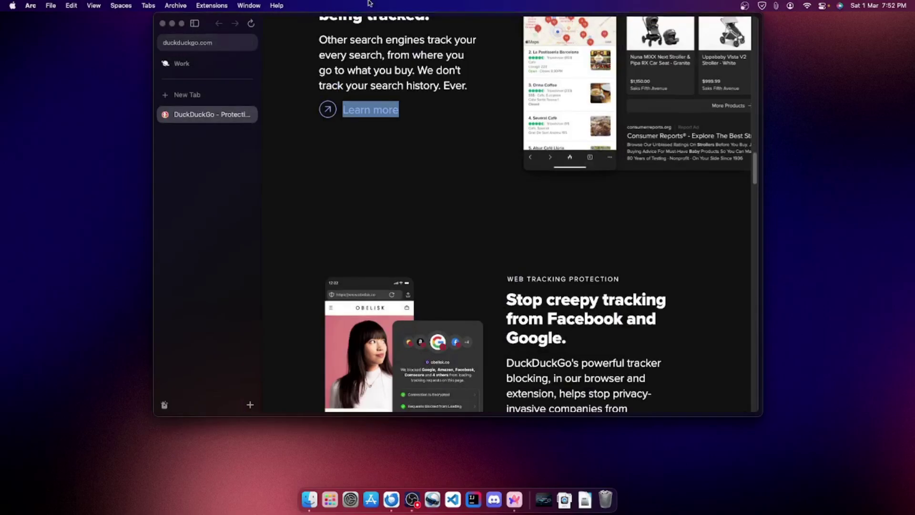
pyautogui.moveTo(762, 417); pyautogui.dragTo(913, 512)
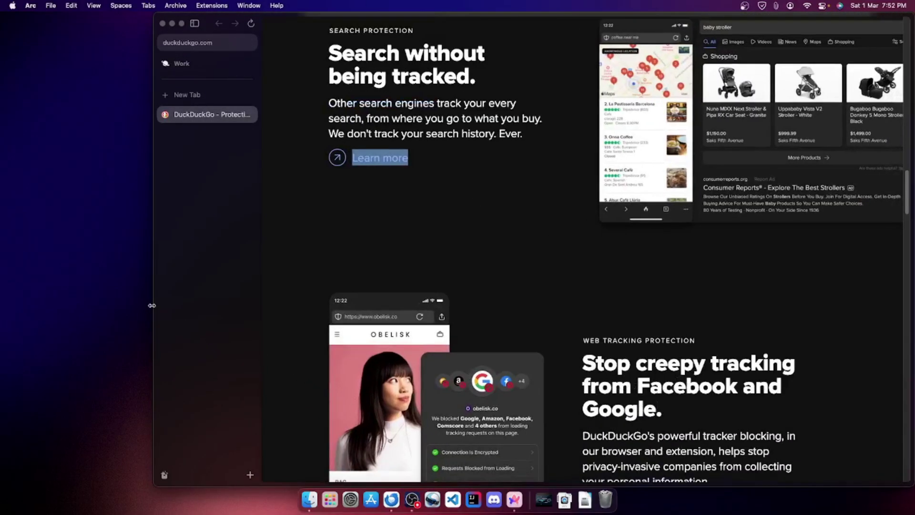
pyautogui.moveTo(153, 304); pyautogui.dragTo(9, 290)
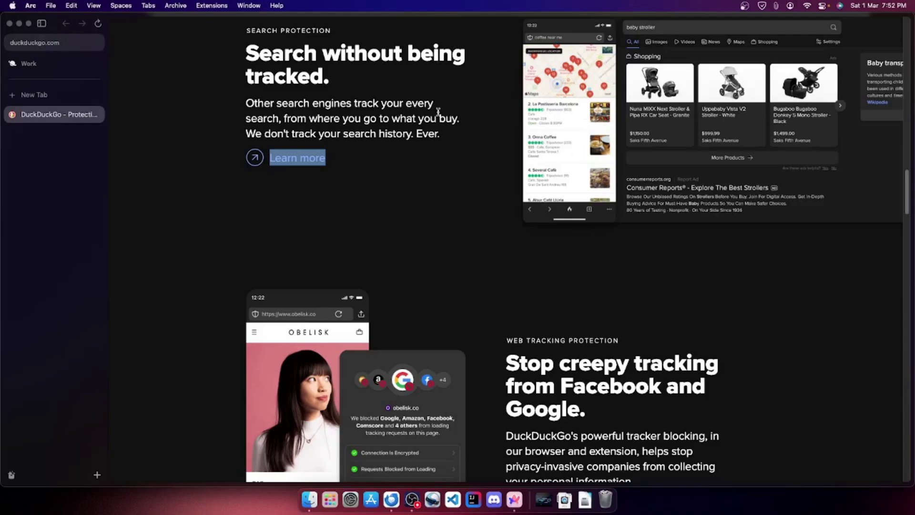
# - Look back over the DuckDuckGo page's comparison table and close its tab
pyautogui.scroll(1, 579, 210)
pyautogui.scroll(5, 579, 210)
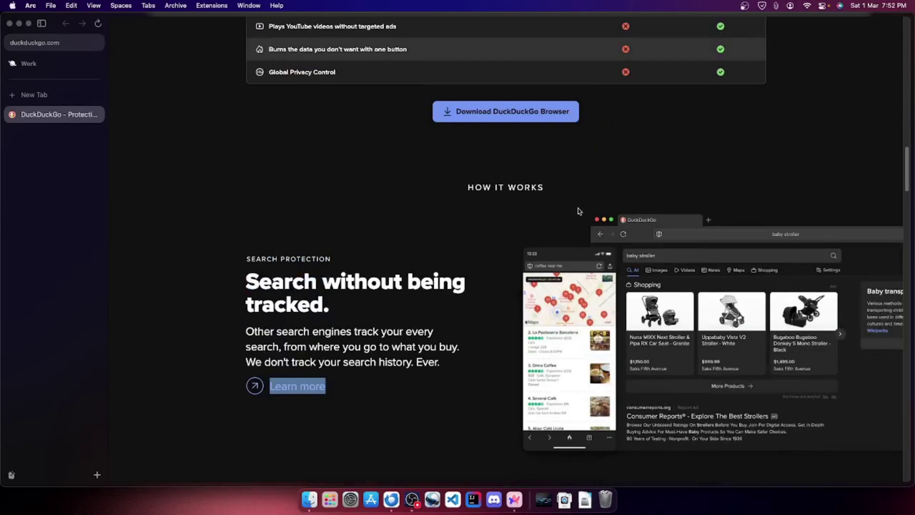
pyautogui.scroll(3, 579, 209)
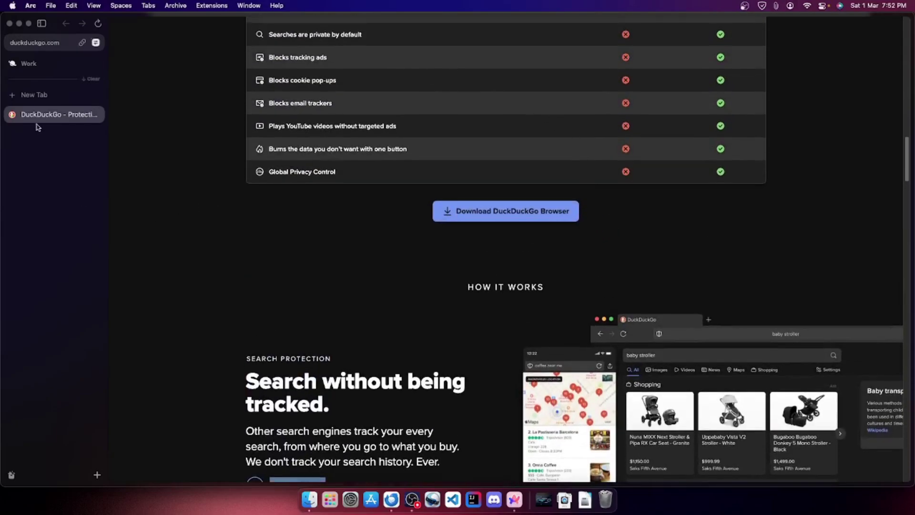
pyautogui.click(96, 115)
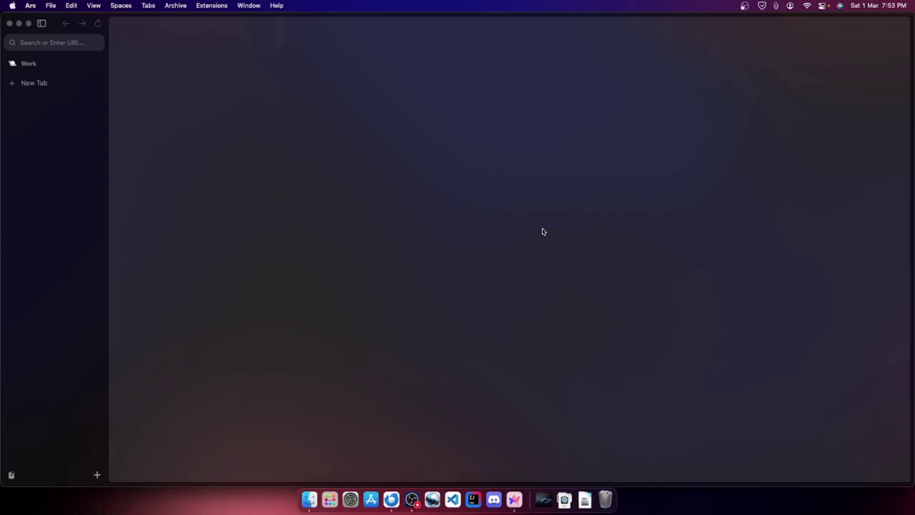
# - Search Google for "privacy notice of arc browser" in a new tab and close the results tab
pyautogui.click(85, 89)
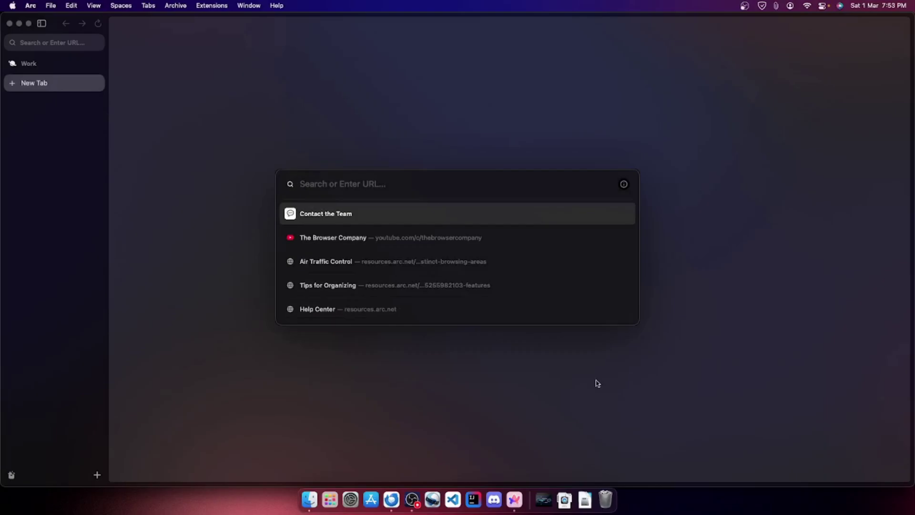
pyautogui.write('privacyt')
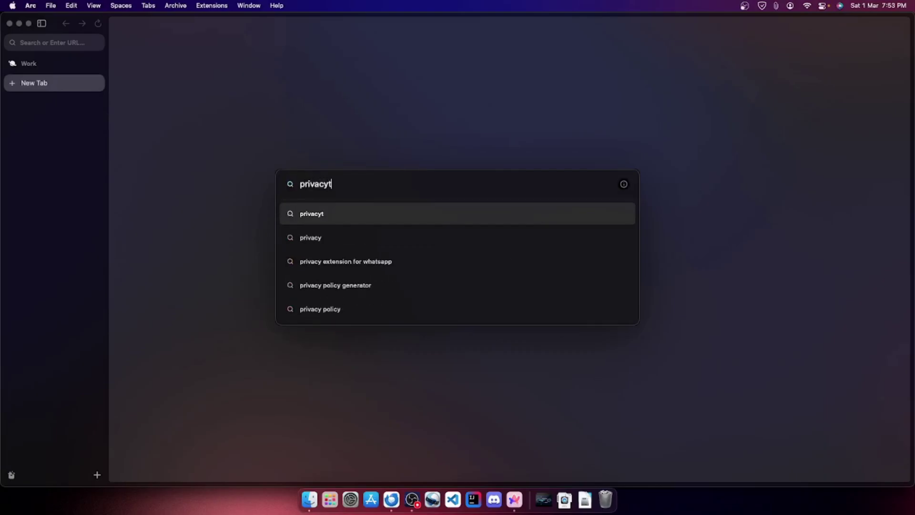
pyautogui.press('BackSpace')
pyautogui.write('notice')
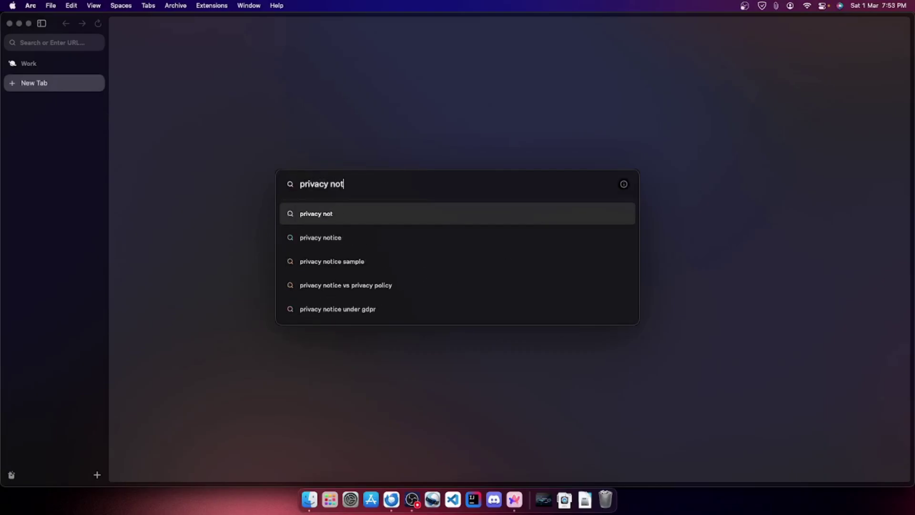
pyautogui.write(' of arc ')
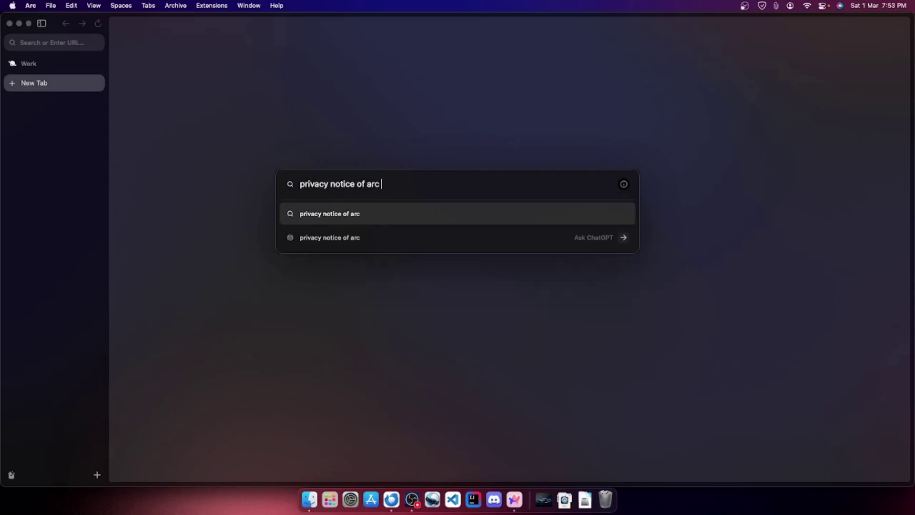
pyautogui.write('browser')
pyautogui.press('Return')
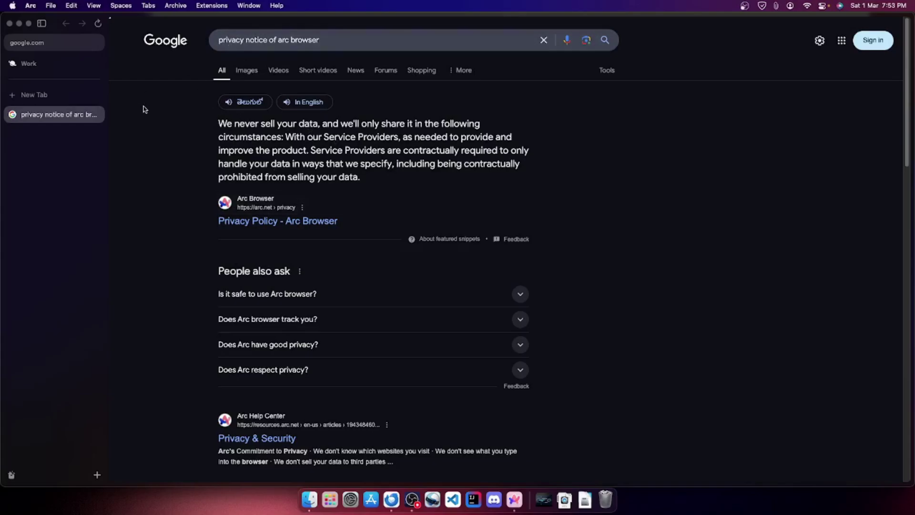
pyautogui.click(96, 114)
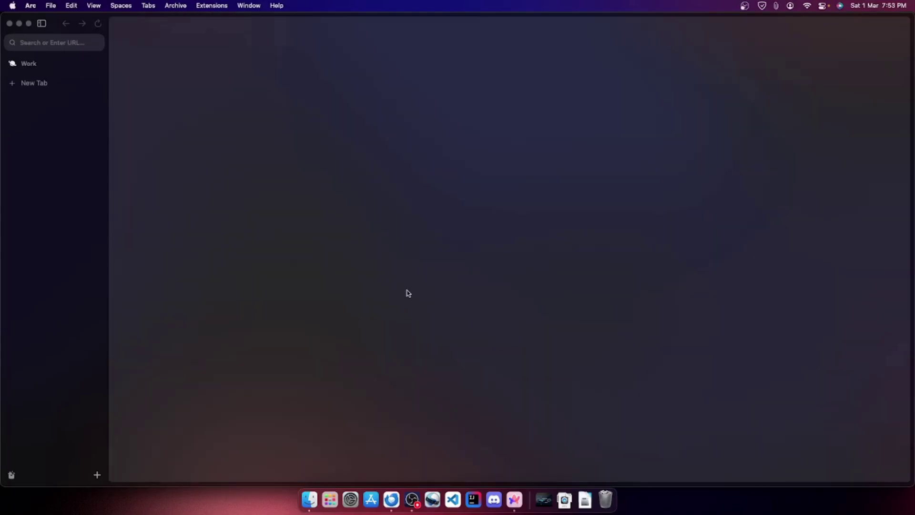
# - Open the General settings and review the Arc Previews options
pyautogui.press('super+comma')
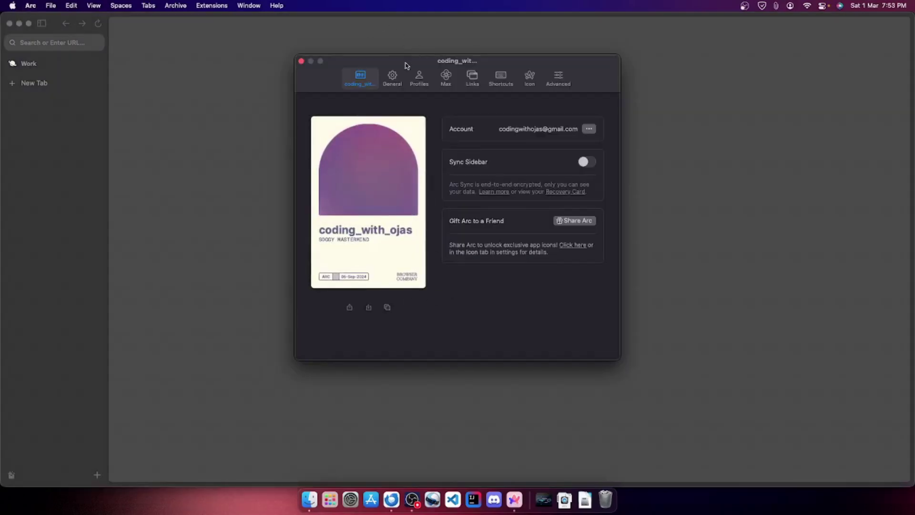
pyautogui.click(392, 76)
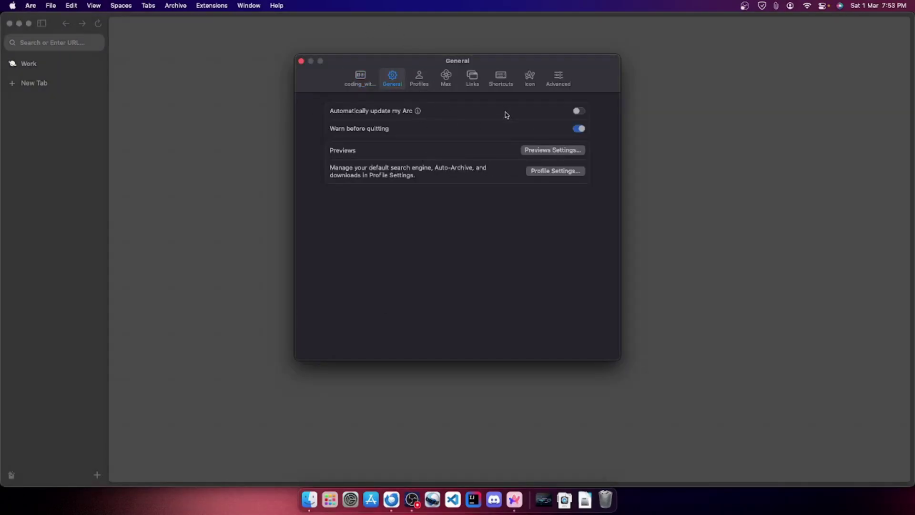
pyautogui.click(540, 150)
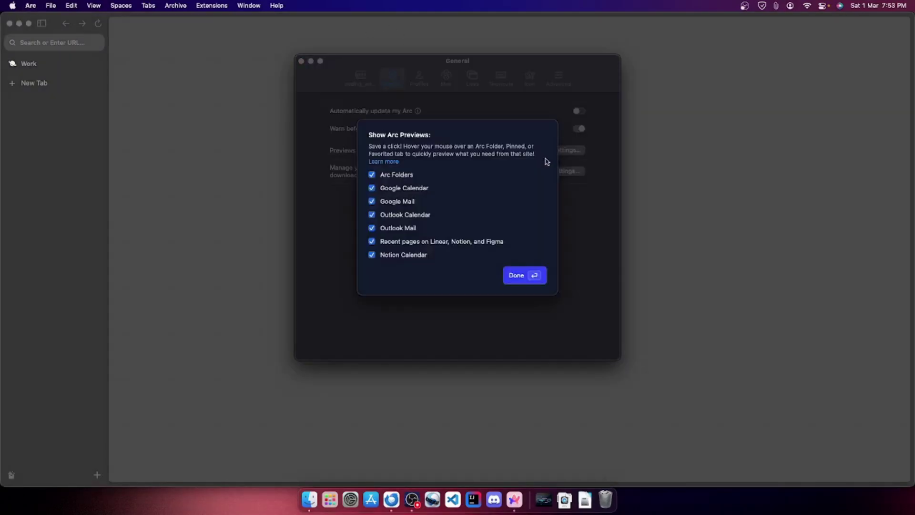
pyautogui.click(525, 282)
# - Set the Default profile's search engine to DuckDuckGo and close the settings
pyautogui.click(419, 78)
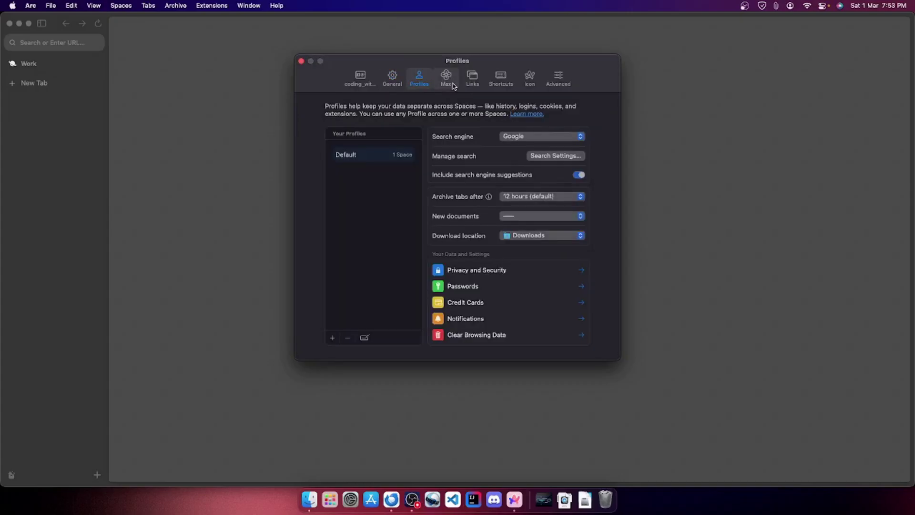
pyautogui.click(556, 137)
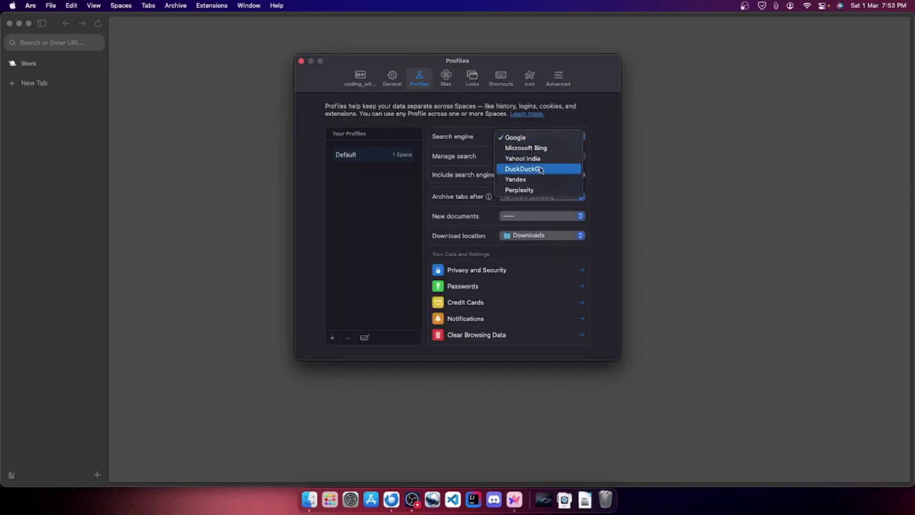
pyautogui.click(533, 169)
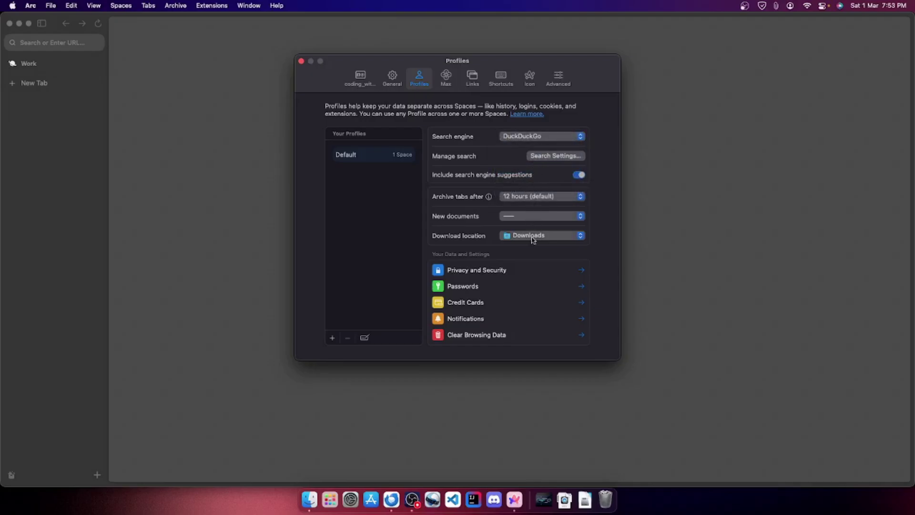
pyautogui.click(301, 61)
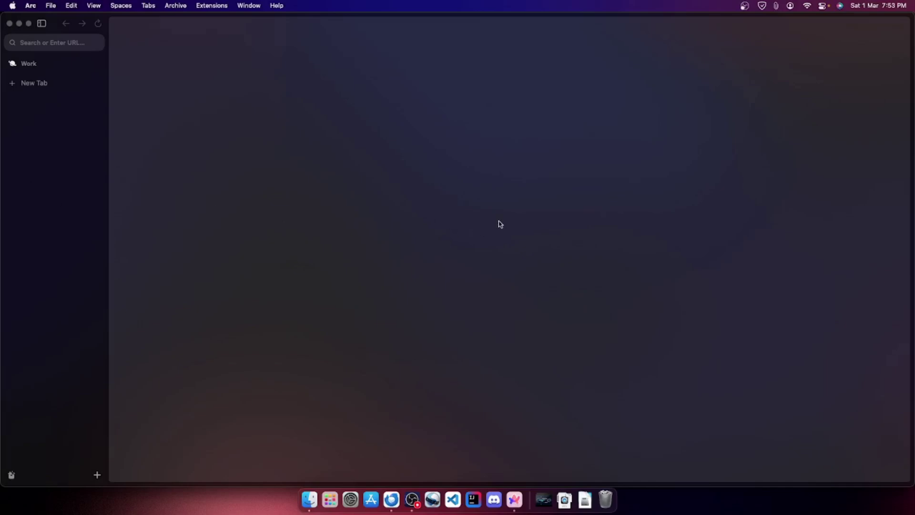
# - Search for "privacy notice of ar browser" in a new tab
pyautogui.press('super+t')
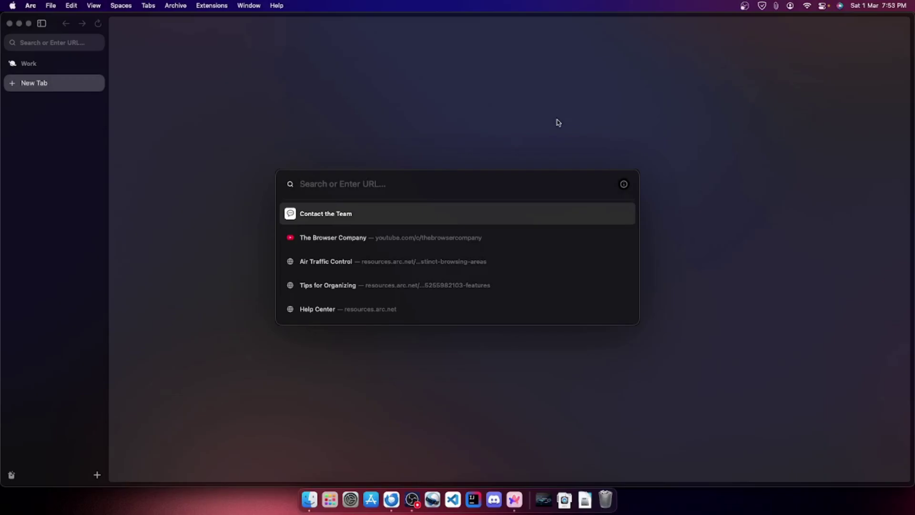
pyautogui.write('privacy')
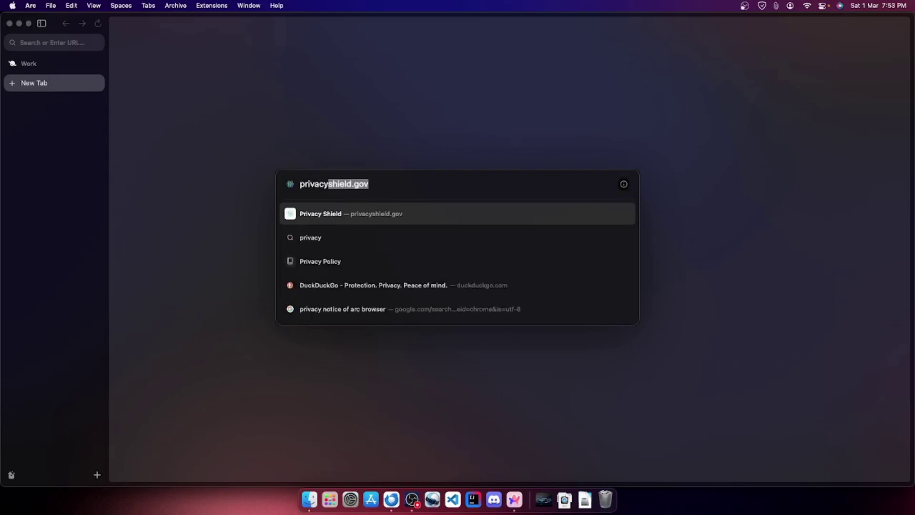
pyautogui.write(' notice of')
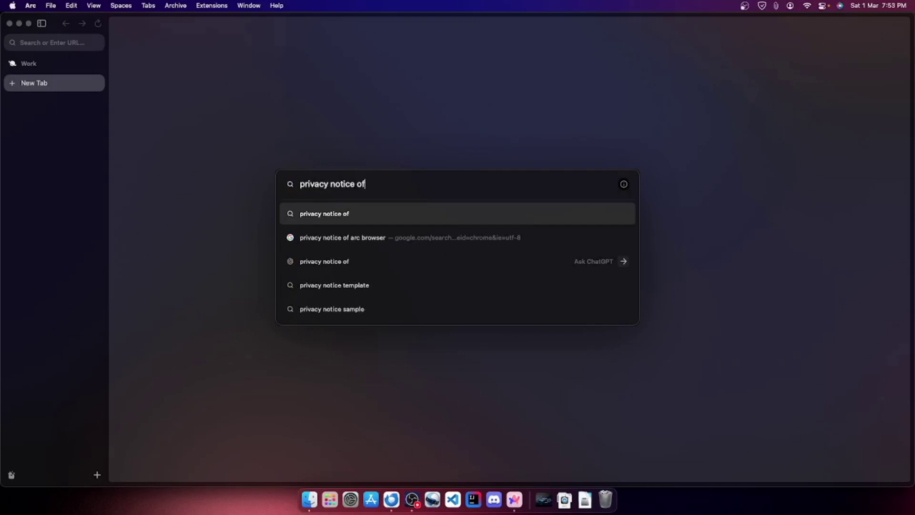
pyautogui.write(' ar browser')
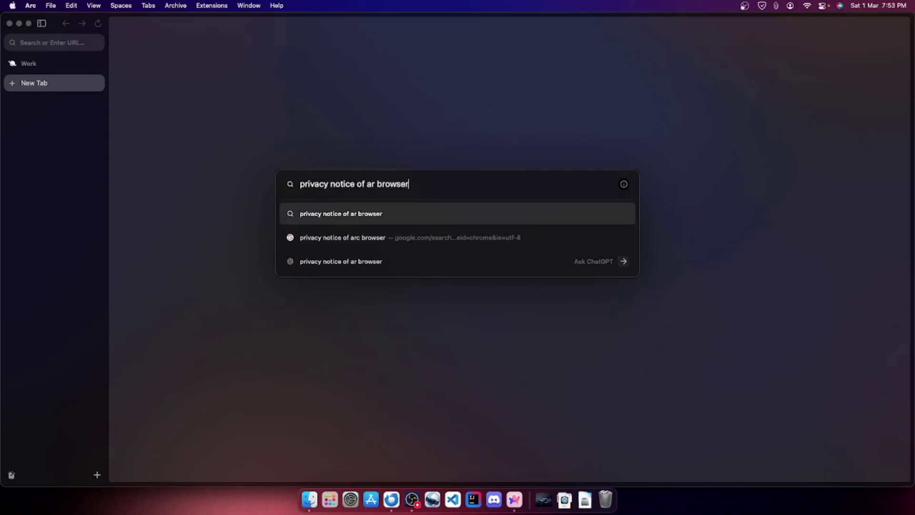
pyautogui.press('Return')
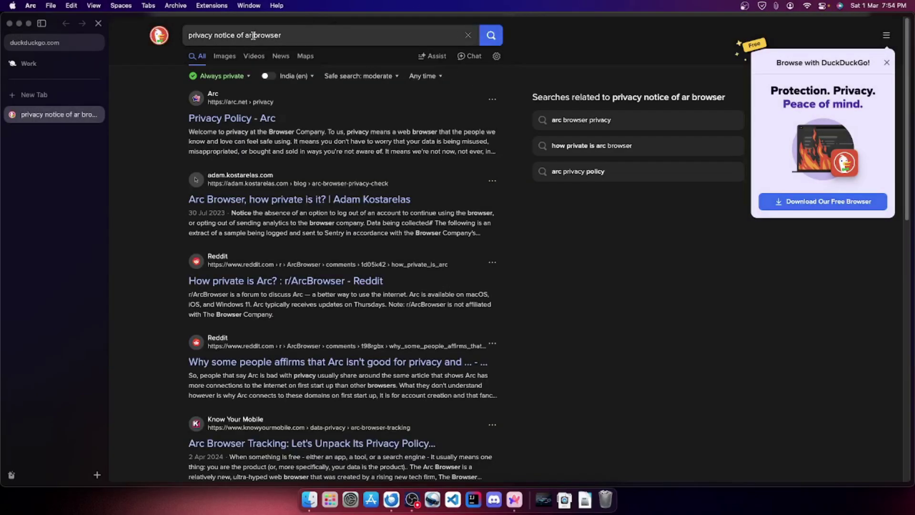
# - Correct the search query to "privacy notice of arc browser" and open Arc's own Privacy Policy result
pyautogui.click(253, 36)
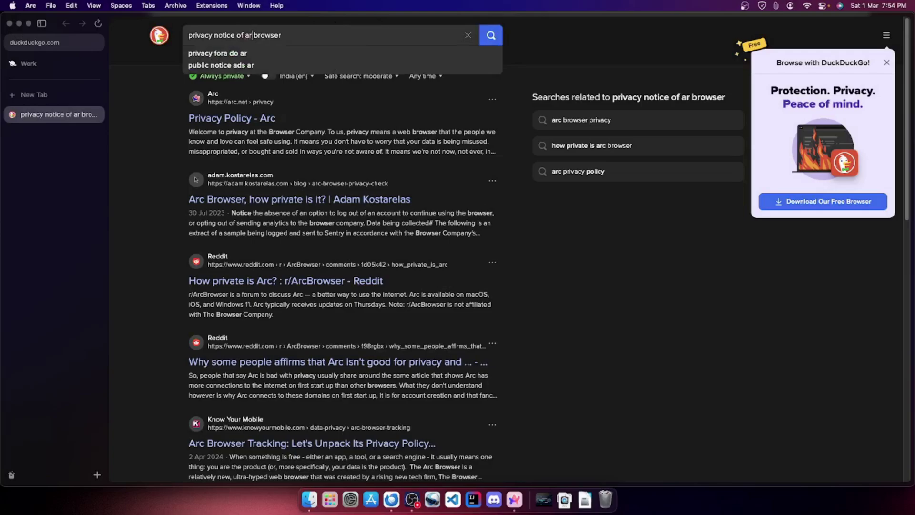
pyautogui.write('c')
pyautogui.press('Return')
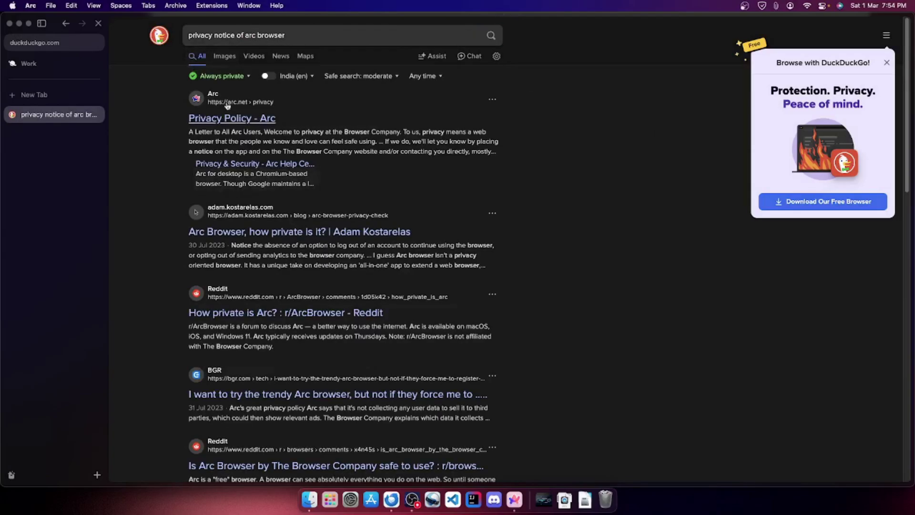
pyautogui.click(230, 118)
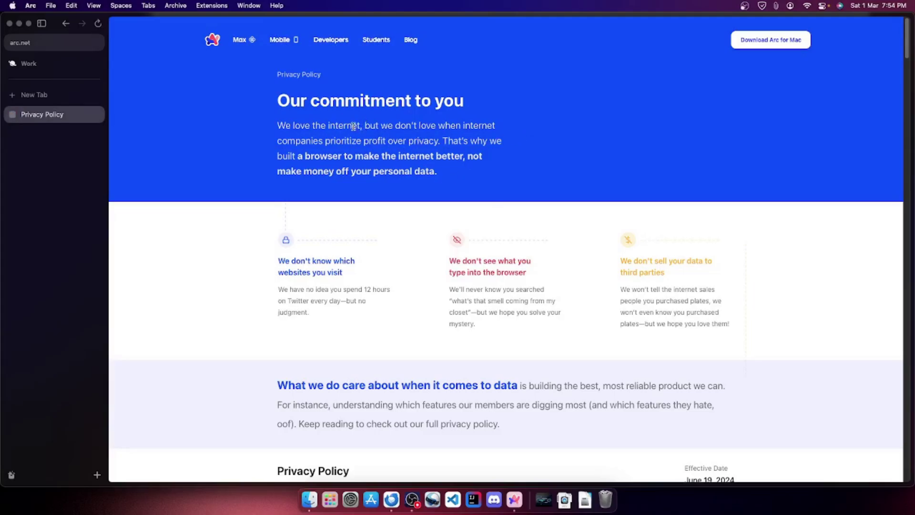
# - Read Arc's commitment statement and its privacy points on visited websites and text typed into the browser
pyautogui.moveTo(362, 125); pyautogui.dragTo(500, 169)
pyautogui.click(474, 178)
pyautogui.moveTo(284, 290); pyautogui.dragTo(386, 305)
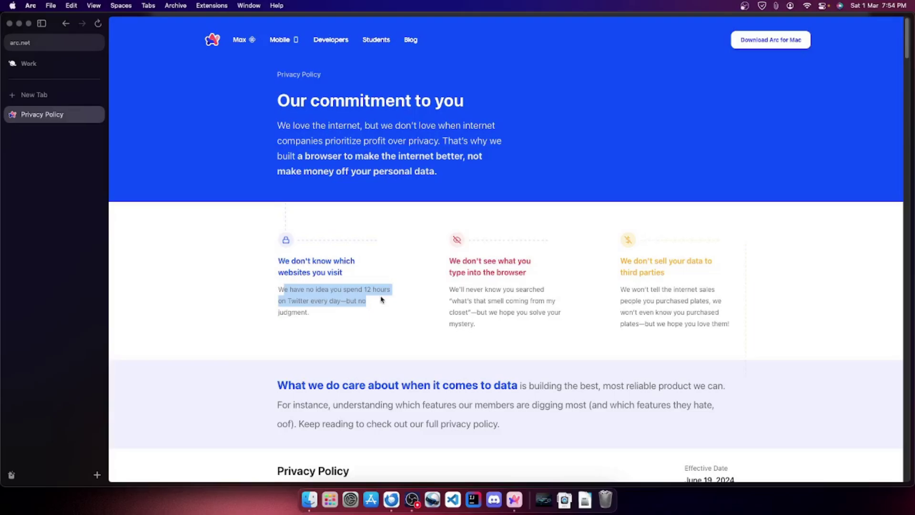
pyautogui.moveTo(382, 299); pyautogui.dragTo(529, 282)
pyautogui.click(483, 268)
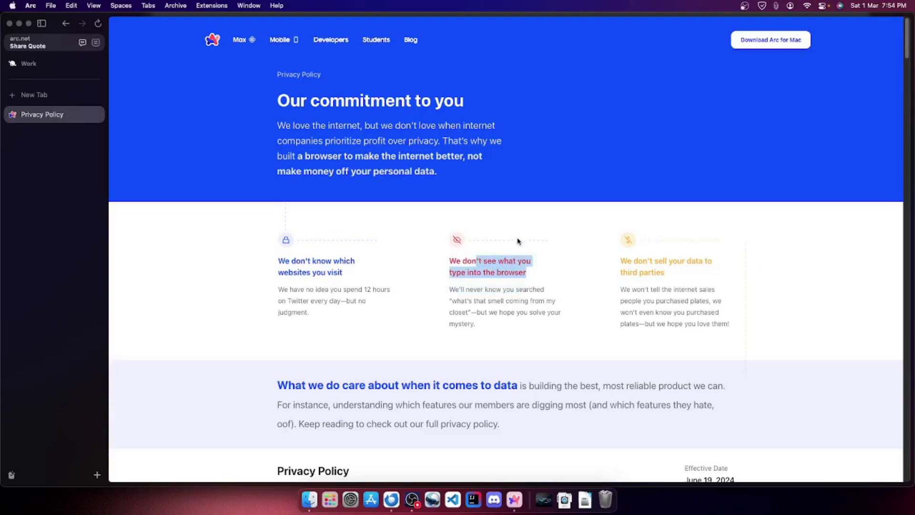
# - Highlight "We don't see what you" in the second privacy heading and use Share Quote on it
pyautogui.click(332, 270)
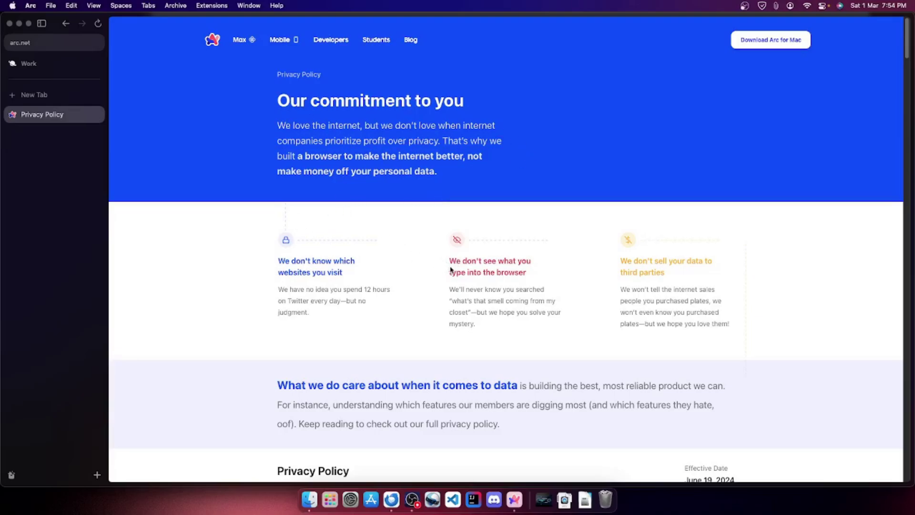
pyautogui.moveTo(448, 261); pyautogui.dragTo(548, 260)
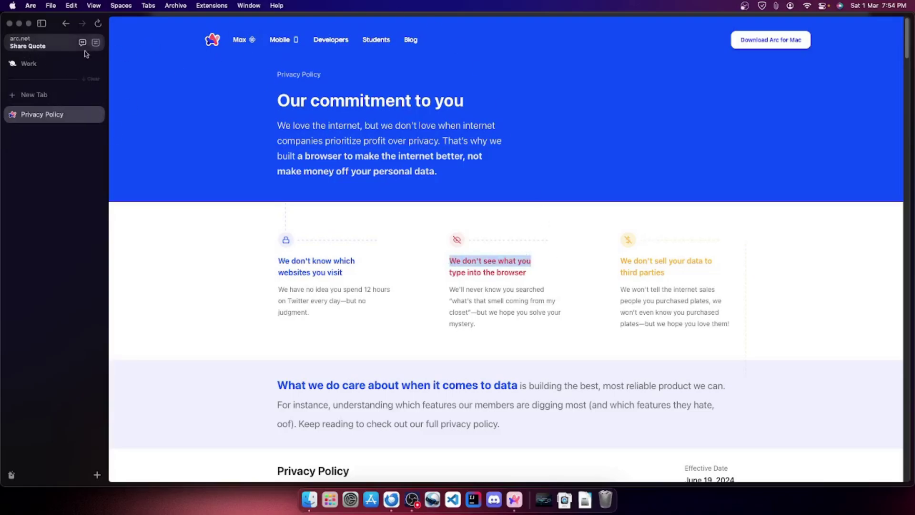
pyautogui.click(33, 47)
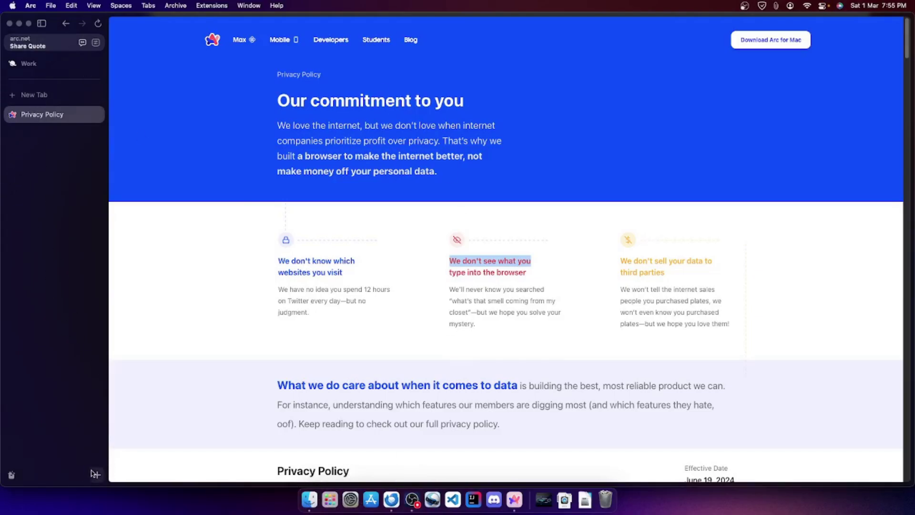
# - Create a new easel in the Work space
pyautogui.click(97, 475)
pyautogui.click(55, 383)
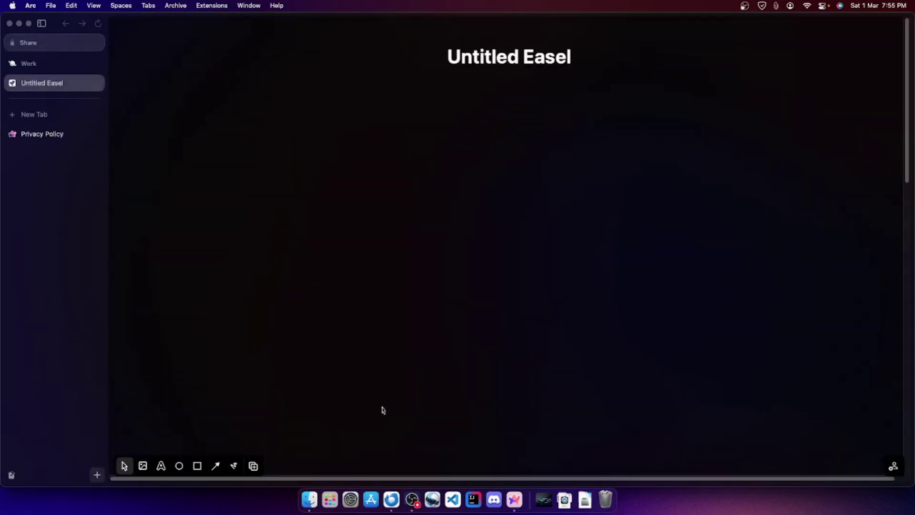
# - Try replacing the easel's title with the copied quote link, and clear the title again
pyautogui.click(549, 57)
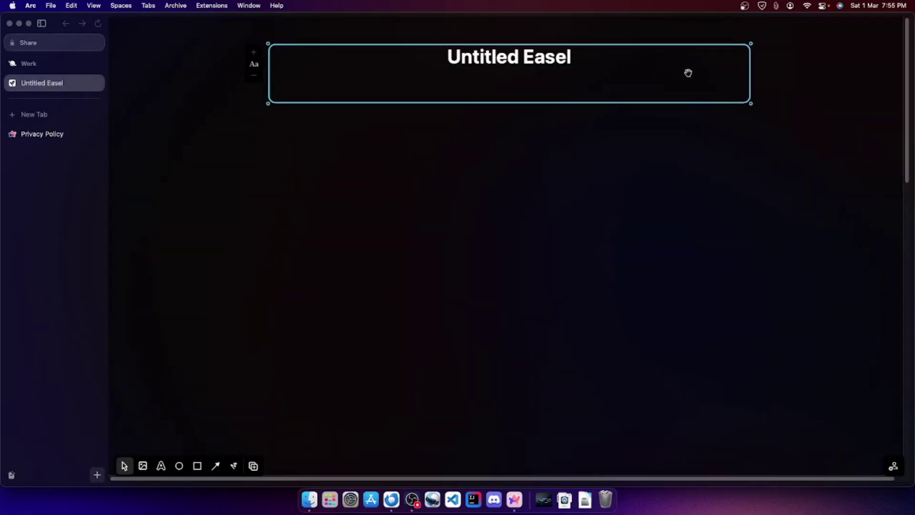
pyautogui.press('BackSpace')
pyautogui.press('BackSpace')
pyautogui.press('BackSpace')
pyautogui.press('BackSpace')
pyautogui.press('BackSpace')
pyautogui.press('BackSpace')
pyautogui.press('BackSpace')
pyautogui.press('BackSpace')
pyautogui.press('BackSpace')
pyautogui.press('BackSpace')
pyautogui.press('BackSpace')
pyautogui.press('BackSpace')
pyautogui.press('BackSpace')
pyautogui.press('BackSpace')
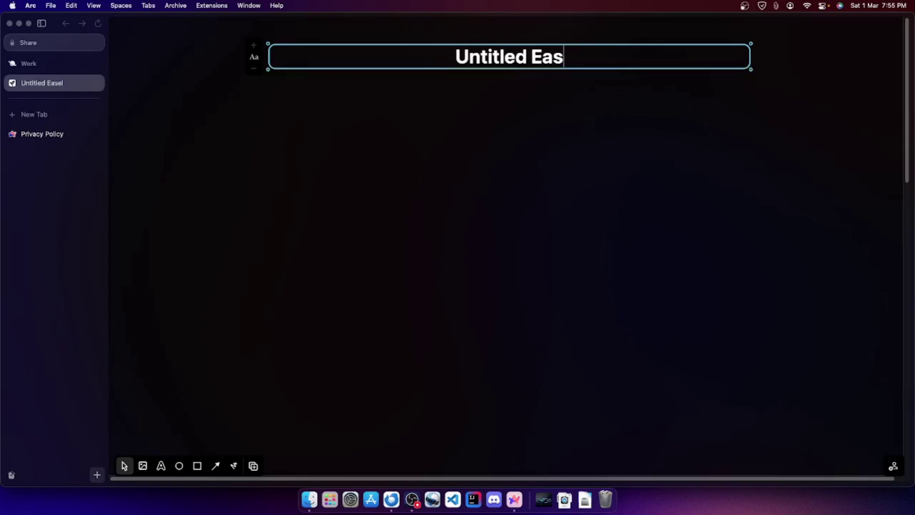
pyautogui.press('super+v')
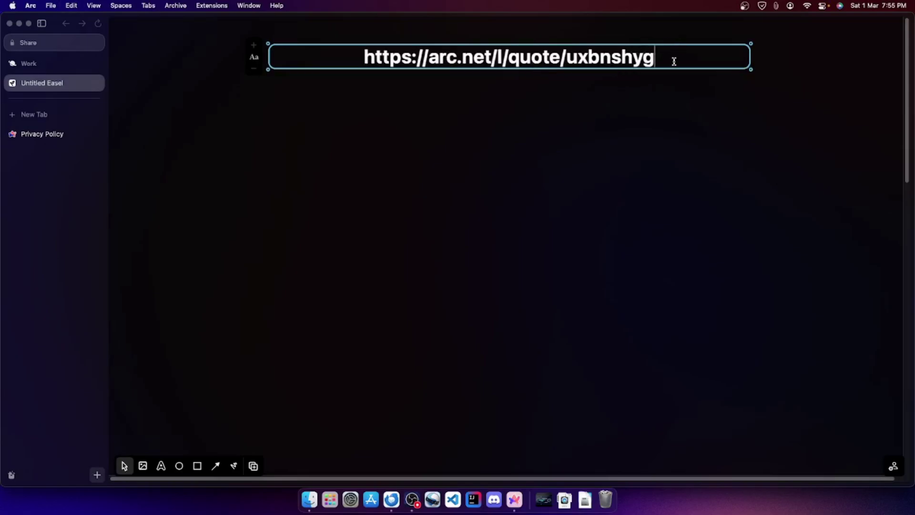
pyautogui.moveTo(675, 61); pyautogui.dragTo(324, 55)
pyautogui.press('BackSpace')
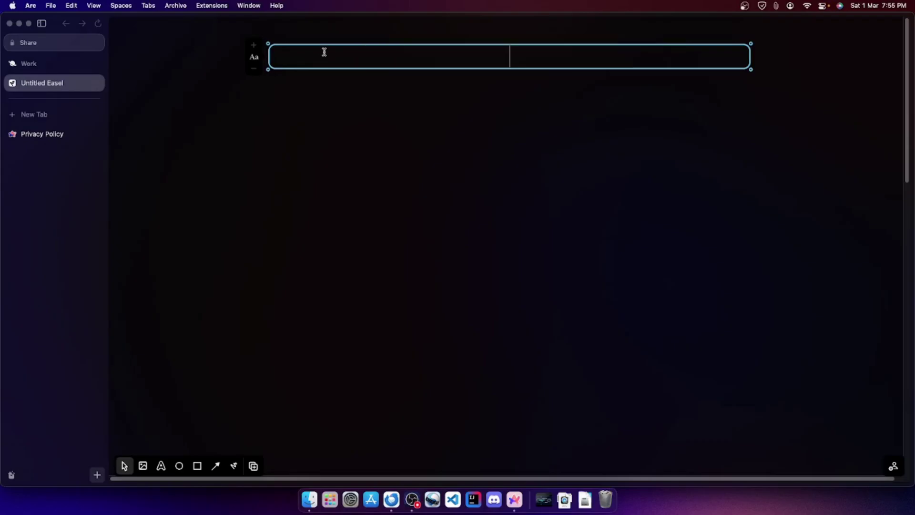
# - Close the easel and check the copied quote link in a new tab, closing that tab when done
pyautogui.click(95, 83)
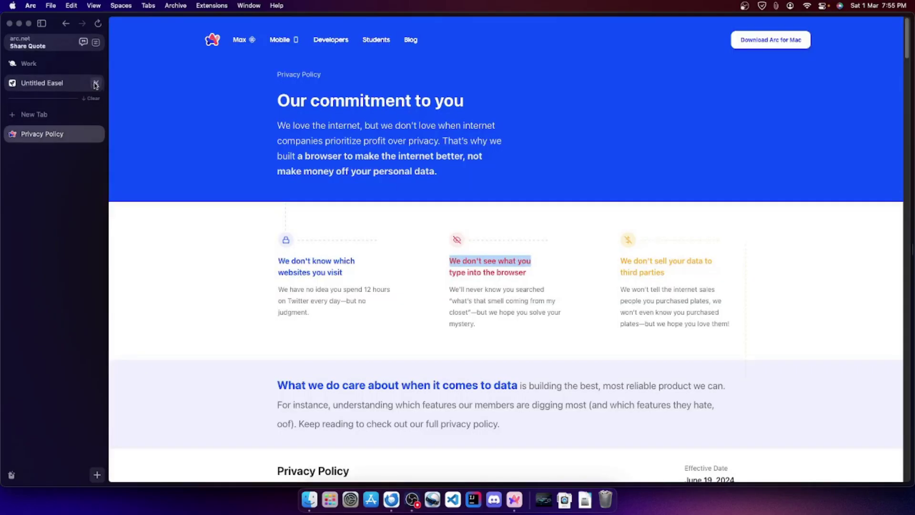
pyautogui.click(48, 94)
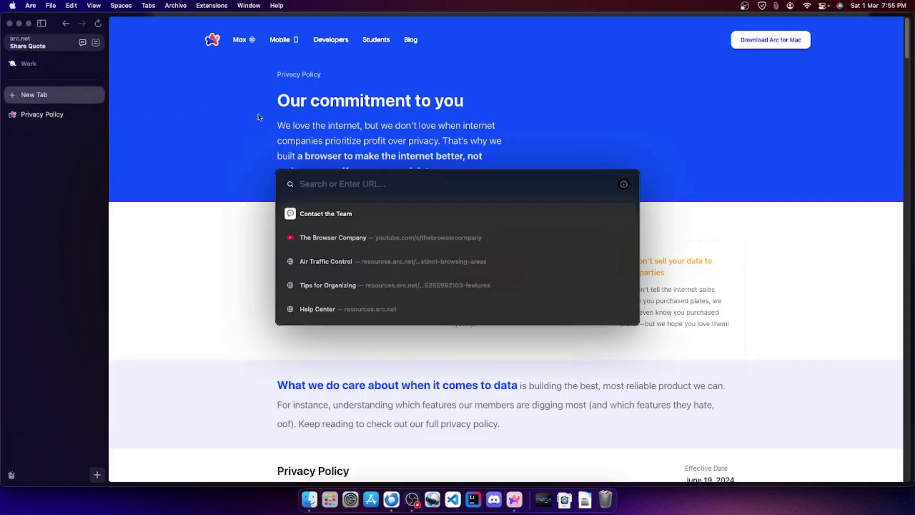
pyautogui.press('super+v')
pyautogui.press('Return')
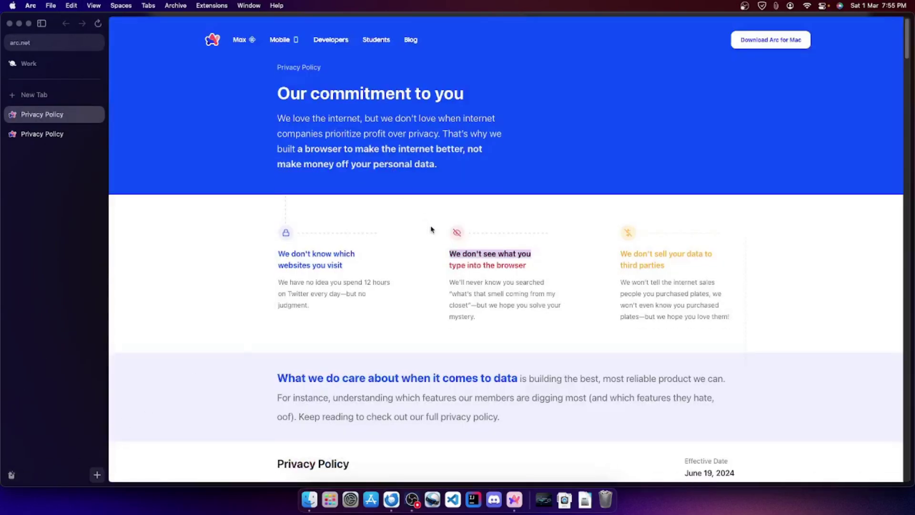
pyautogui.click(96, 114)
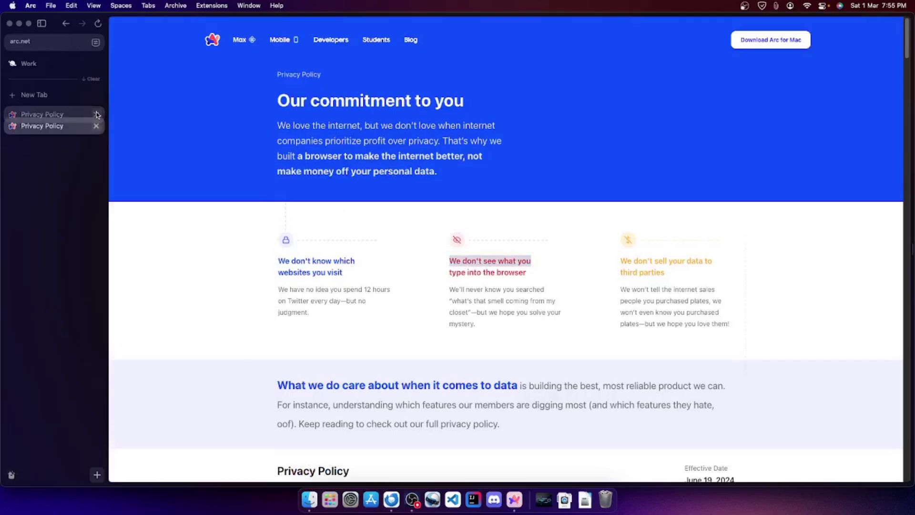
# - Permanently delete the untitled easel from the Easels library and return to the Work space's tabs
pyautogui.click(12, 475)
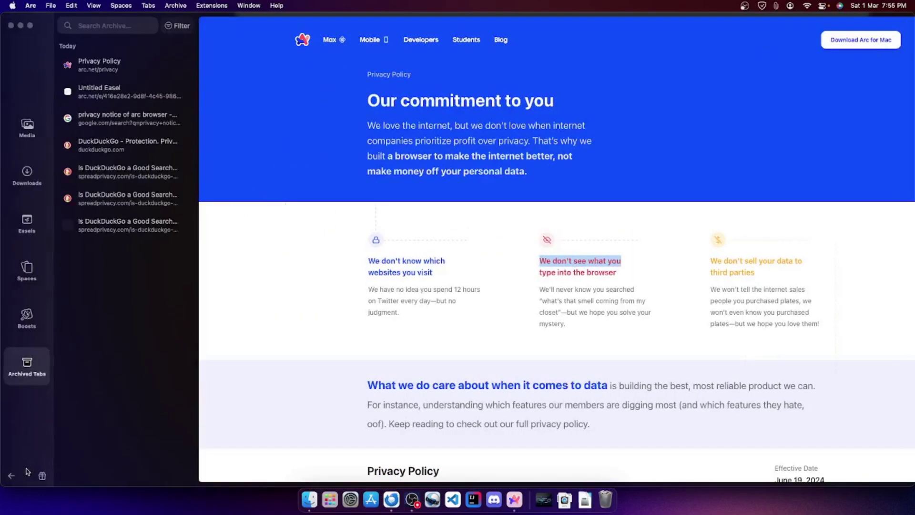
pyautogui.click(27, 223)
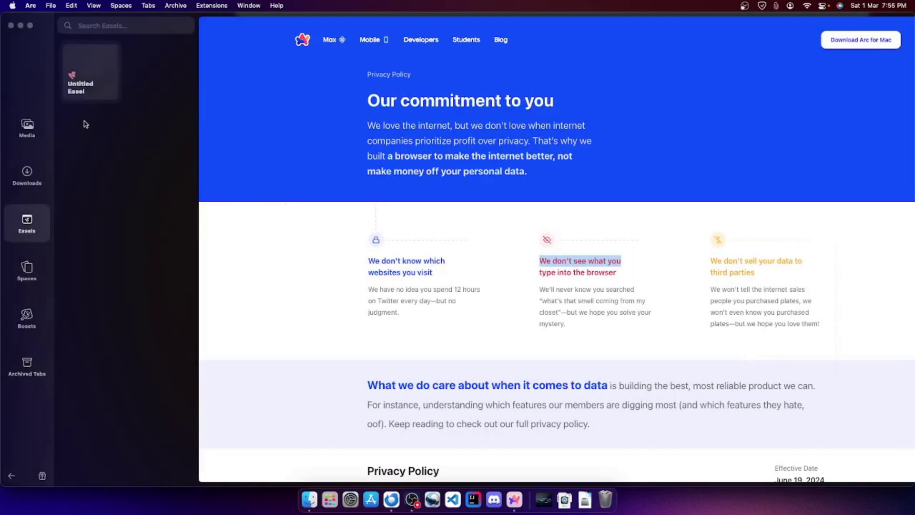
pyautogui.rightClick(109, 85)
pyautogui.click(132, 95)
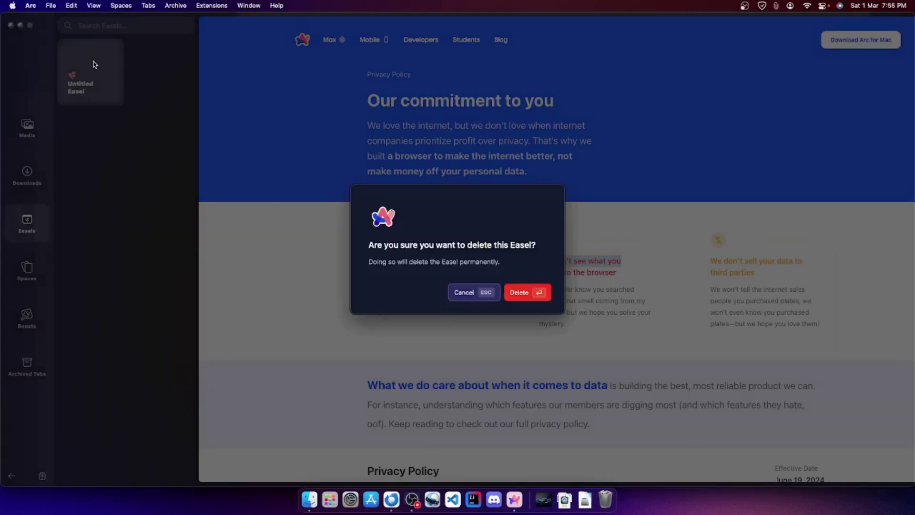
pyautogui.click(511, 297)
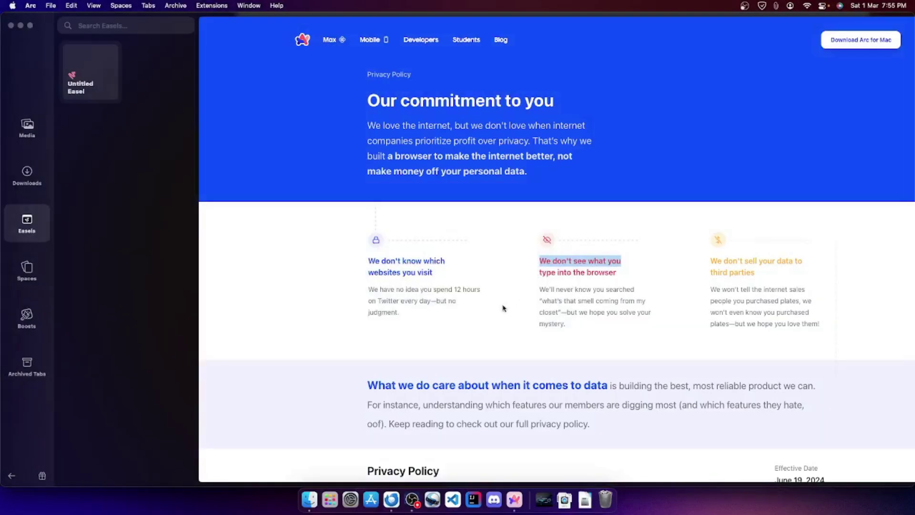
pyautogui.click(10, 475)
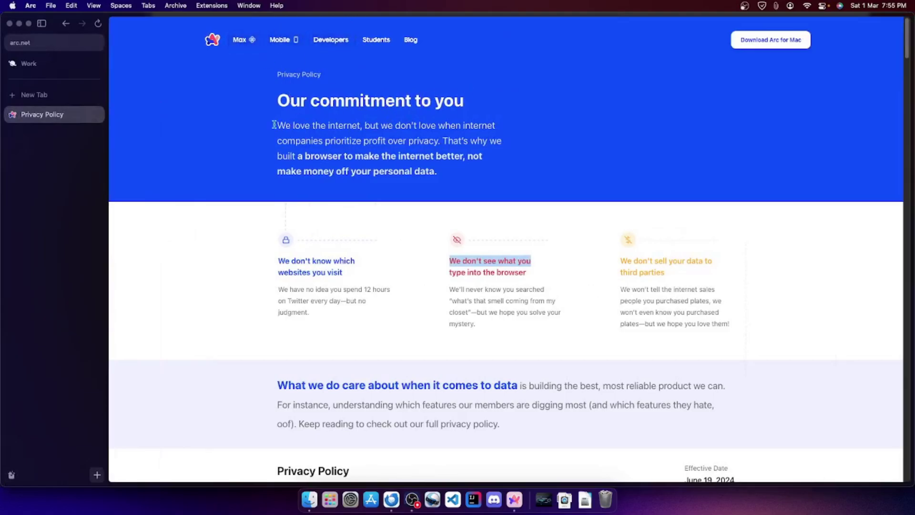
pyautogui.scroll(-1, 331, 105)
pyautogui.scroll(1, 332, 110)
pyautogui.scroll(-3, 480, 247)
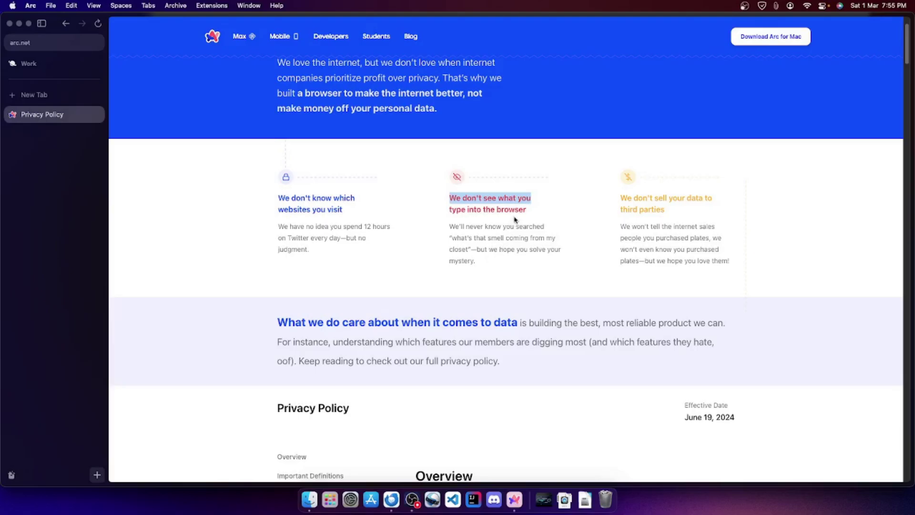
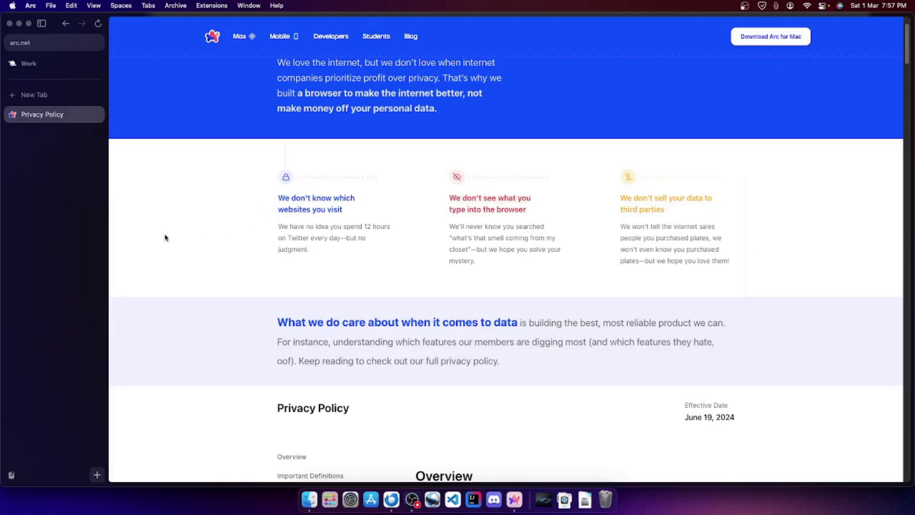
# - Change the browser's app icon to Schoolbook in the settings and close them
pyautogui.press('super+comma')
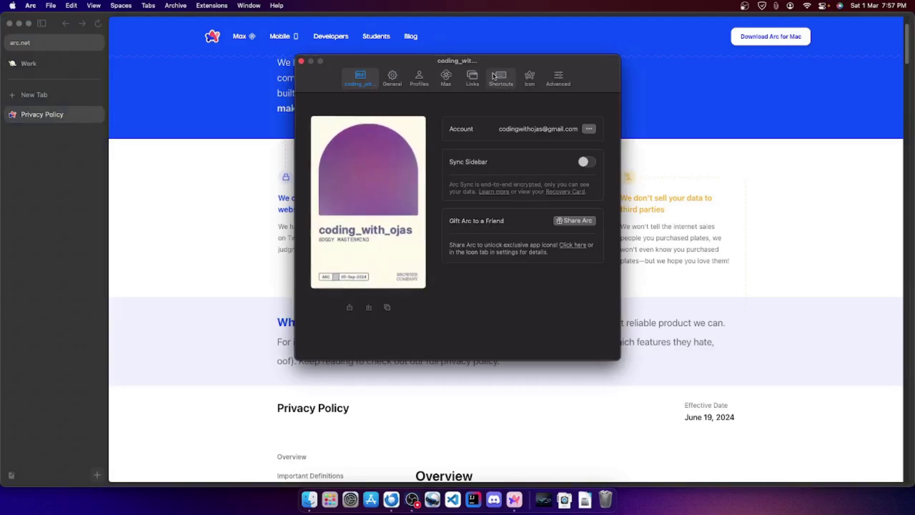
pyautogui.click(529, 80)
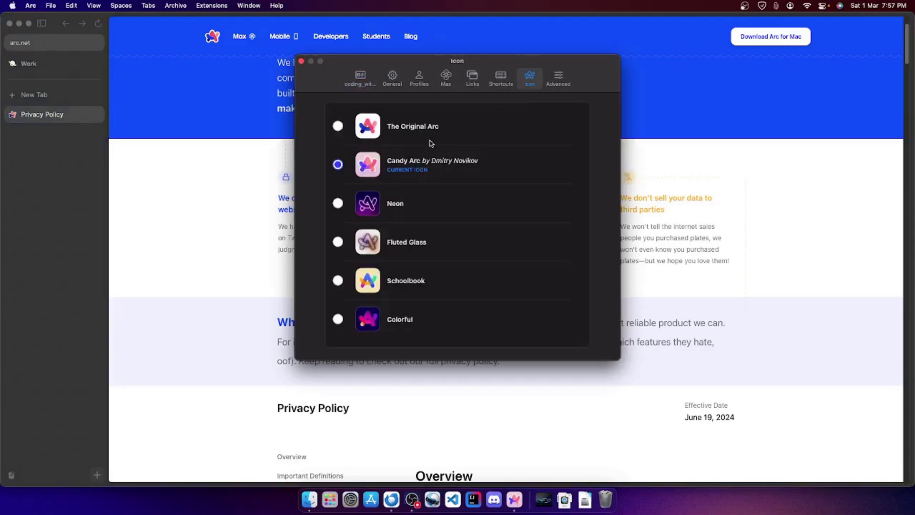
pyautogui.click(337, 280)
pyautogui.click(302, 61)
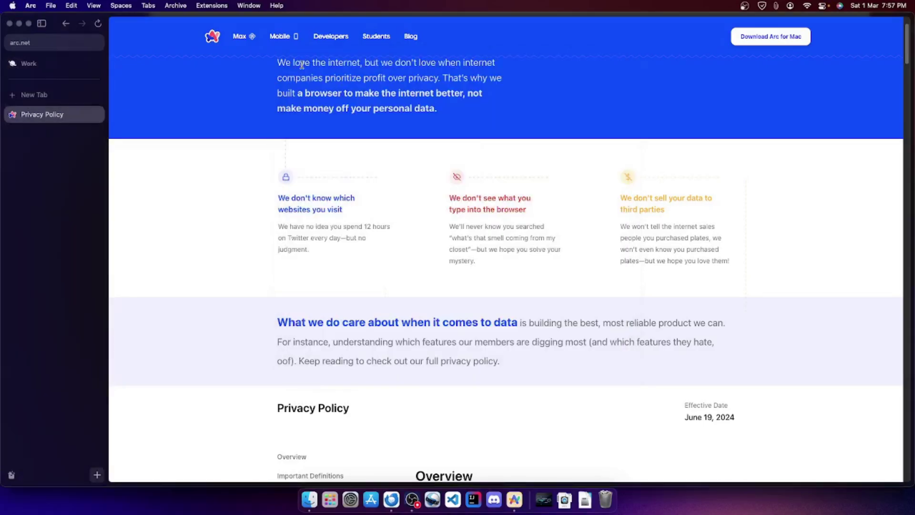
# - Close the Privacy Policy tab and search for "will arc browser be receiving any updates?" in a new tab
pyautogui.click(96, 114)
pyautogui.click(50, 84)
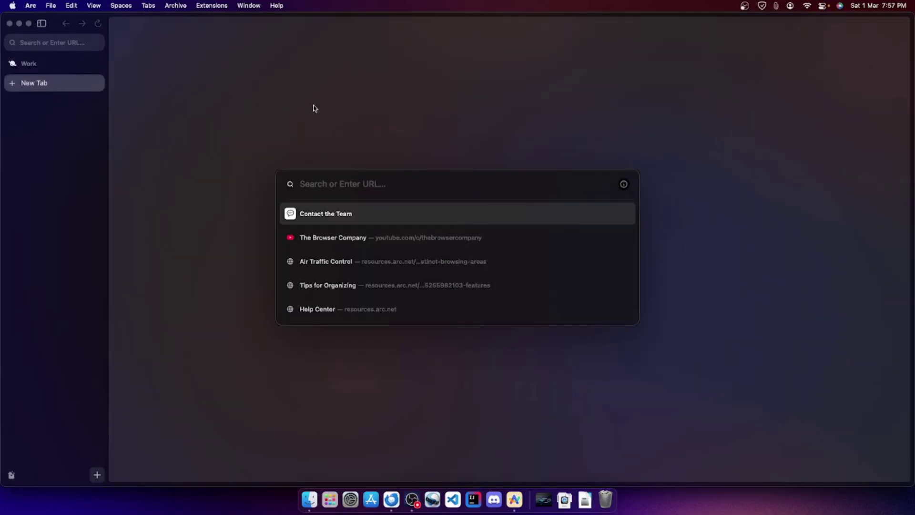
pyautogui.write('wil')
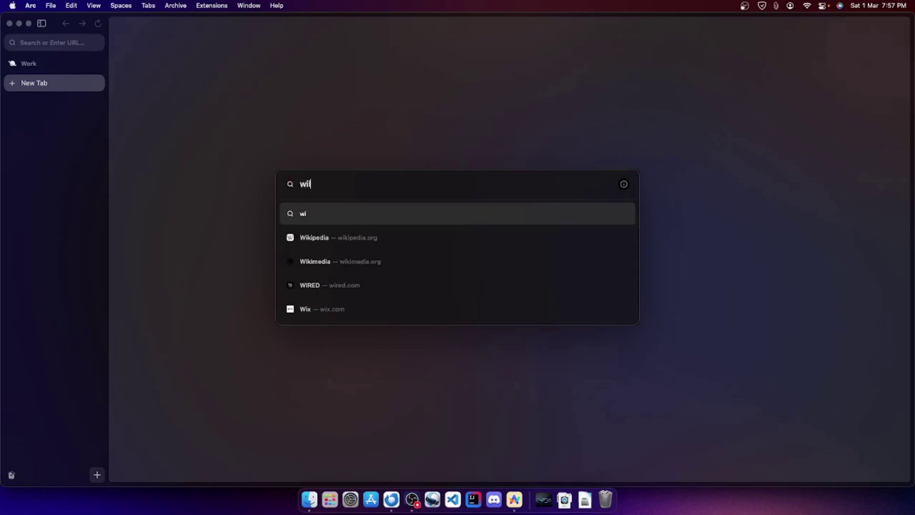
pyautogui.write('l ar')
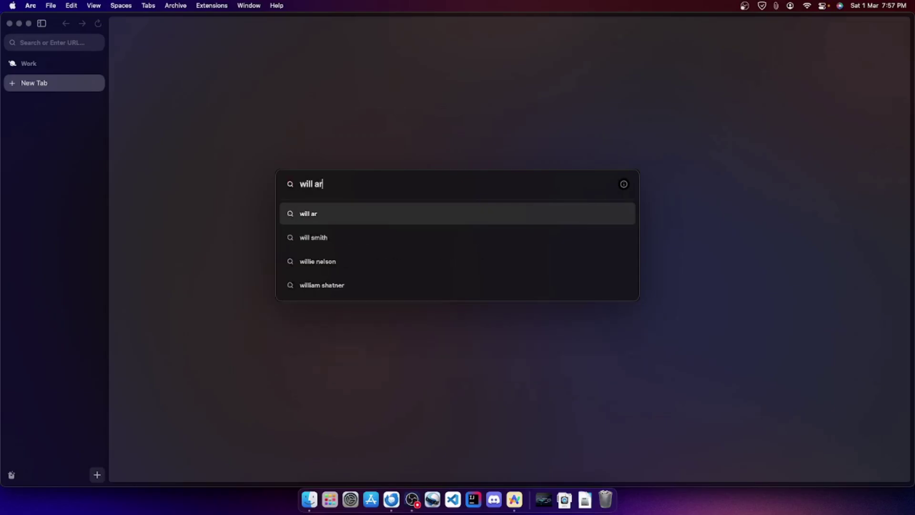
pyautogui.write('c brow')
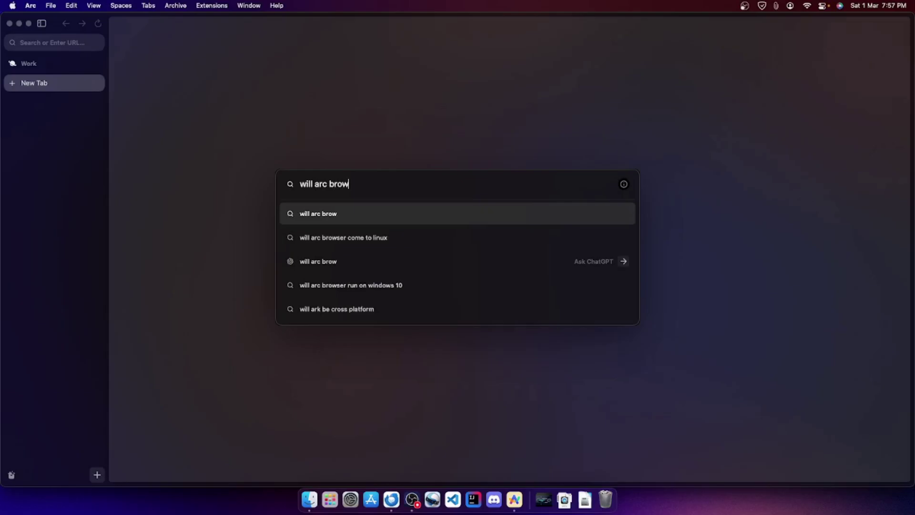
pyautogui.write('ser be rec')
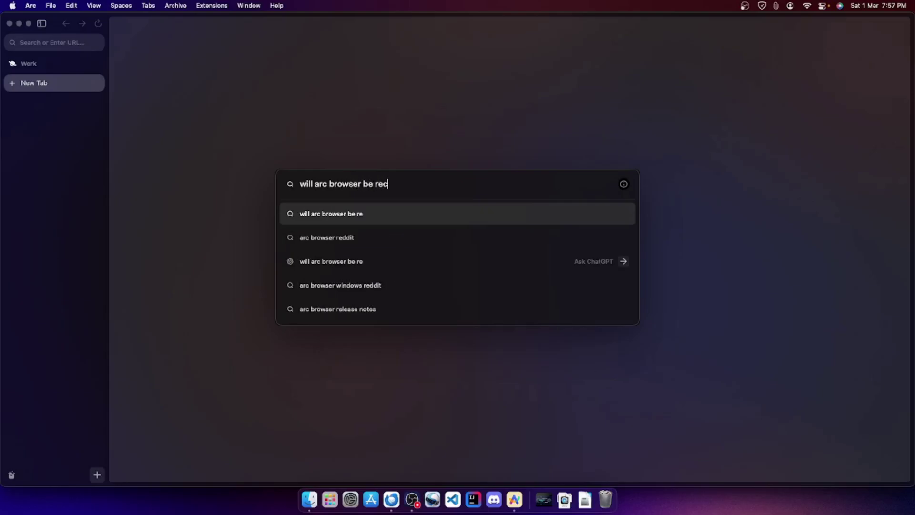
pyautogui.write('eiving and')
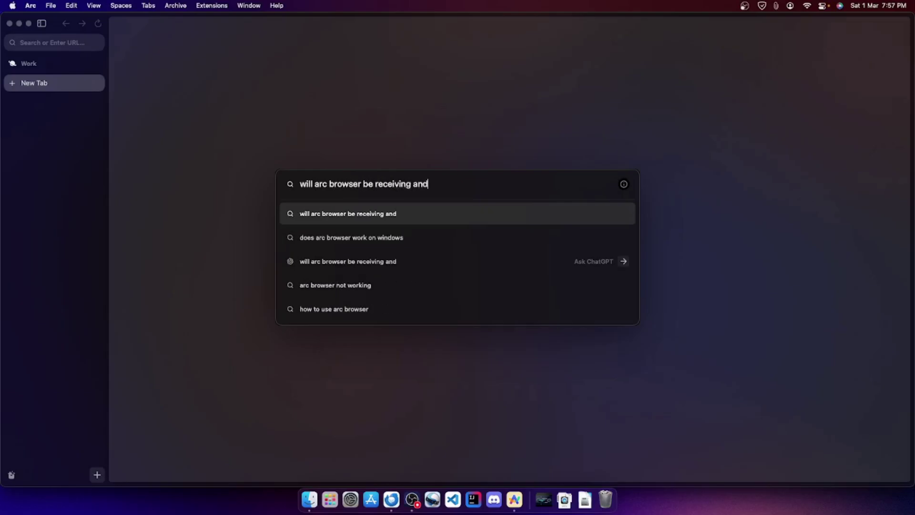
pyautogui.press('BackSpace')
pyautogui.write('y ')
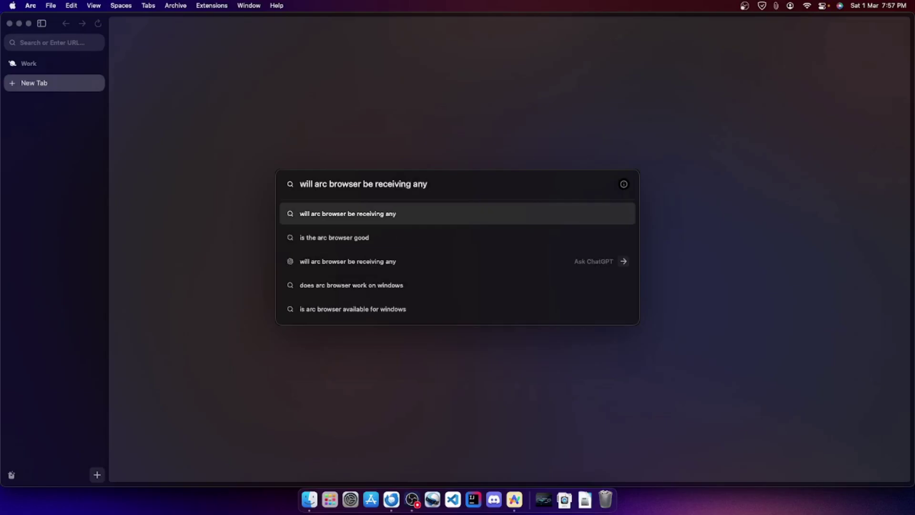
pyautogui.write('updates?')
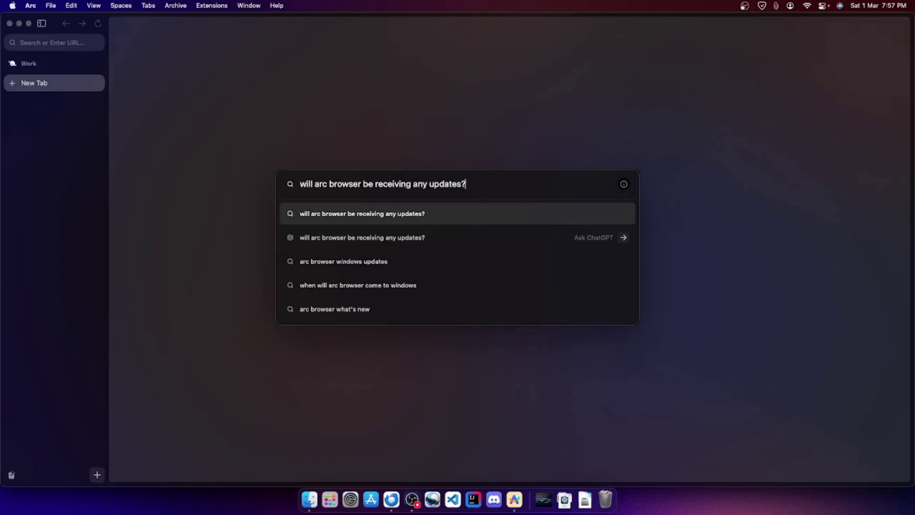
pyautogui.press('Return')
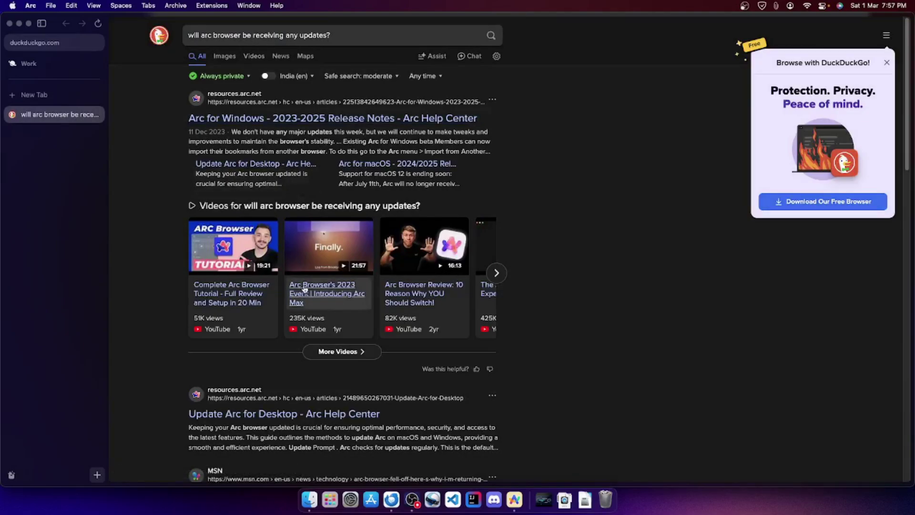
# - Open the ittechtrend.com article "Arc Browser fell off — here's why I'm returning to Chrome" from the search results
pyautogui.scroll(-5, 305, 288)
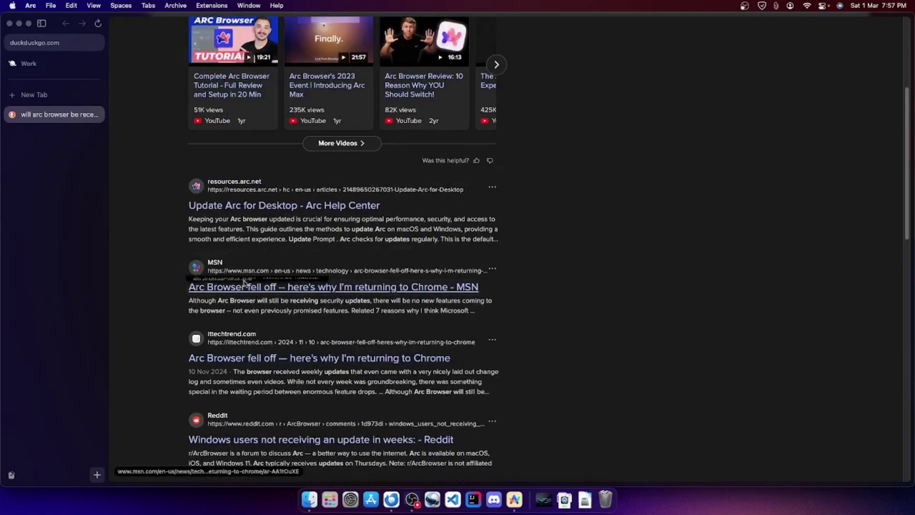
pyautogui.click(400, 363)
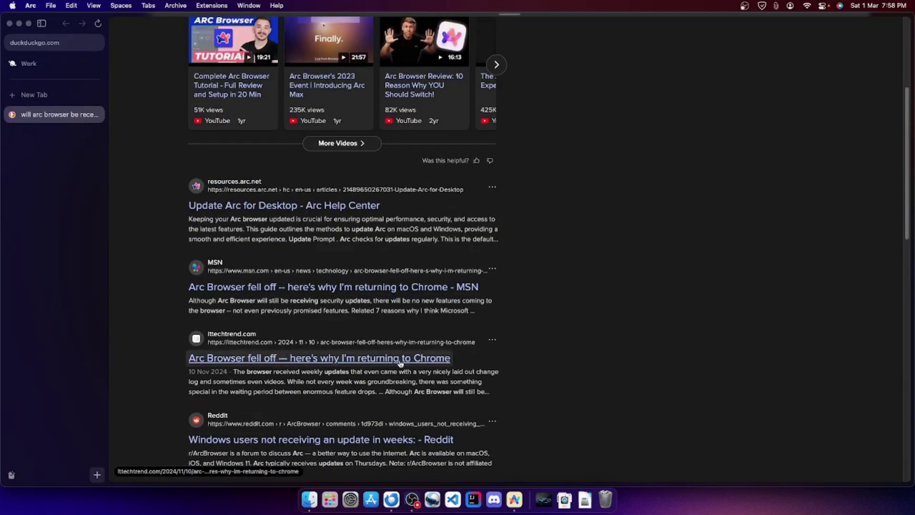
pyautogui.click(378, 361)
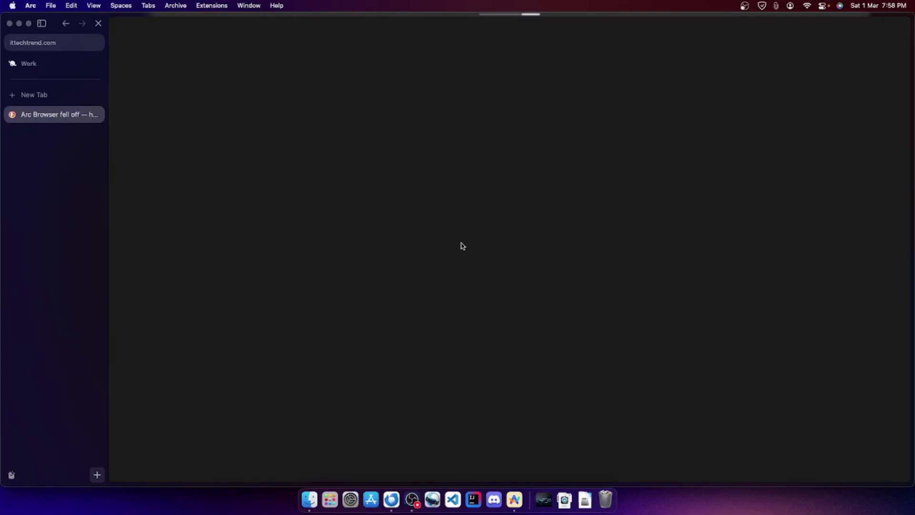
# - Read the article's Key Takeaways, highlighting the point on new features and the one on The Browser Company's new product
pyautogui.scroll(-10, 327, 306)
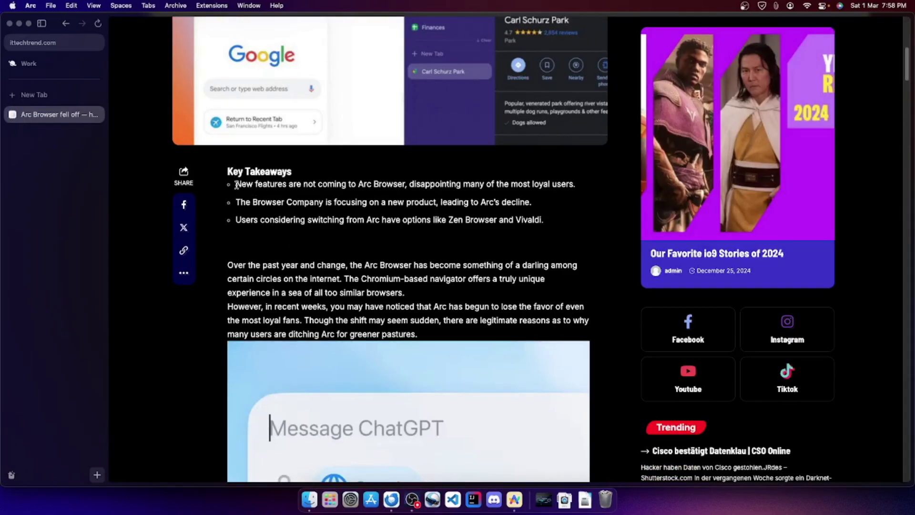
pyautogui.moveTo(236, 185); pyautogui.dragTo(586, 189)
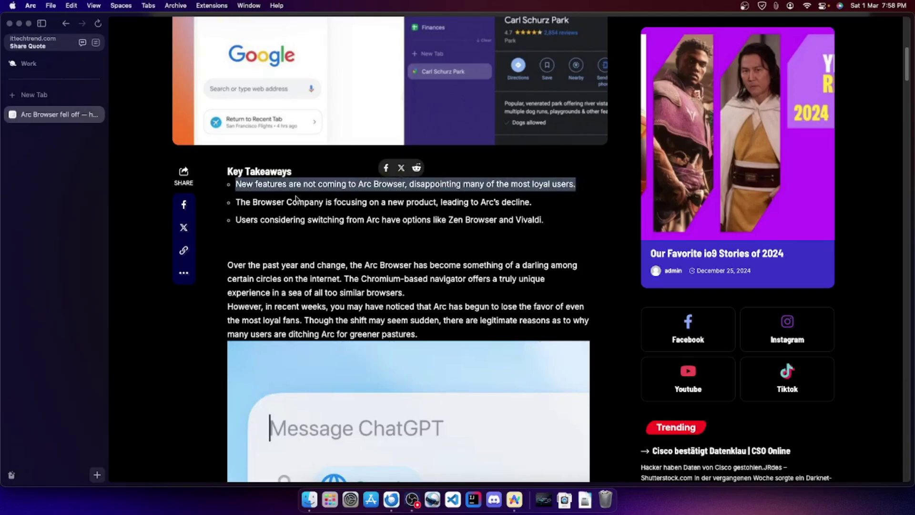
pyautogui.moveTo(237, 200); pyautogui.dragTo(542, 207)
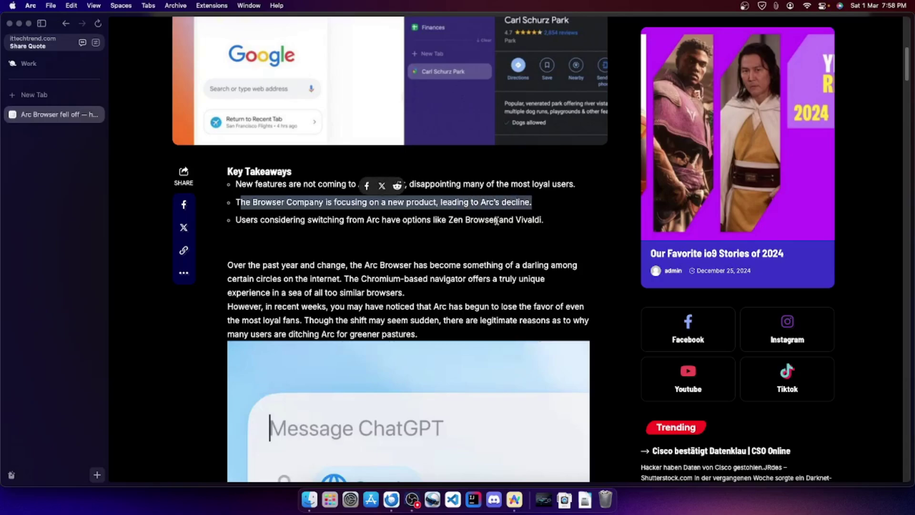
pyautogui.moveTo(543, 222); pyautogui.dragTo(595, 221)
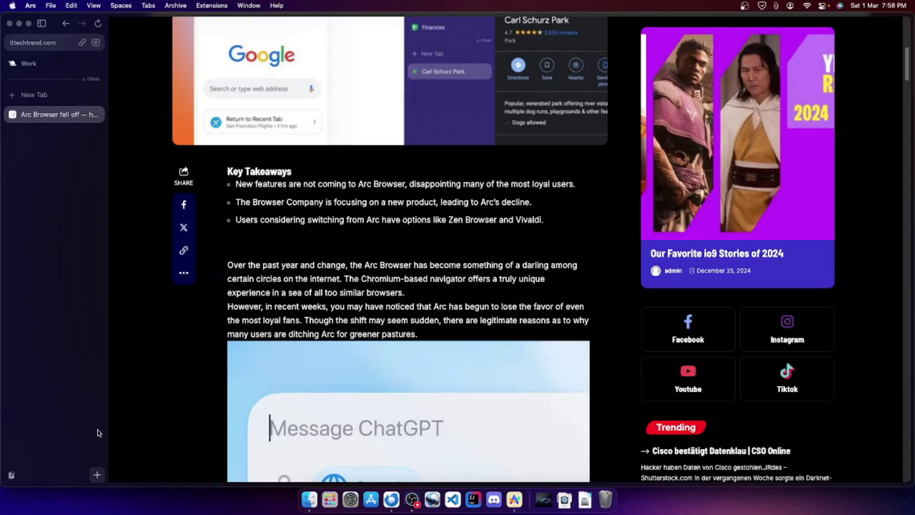
# - Check the browser's options for creating new items, then close the "Arc Browser fell off" article tab
pyautogui.click(97, 475)
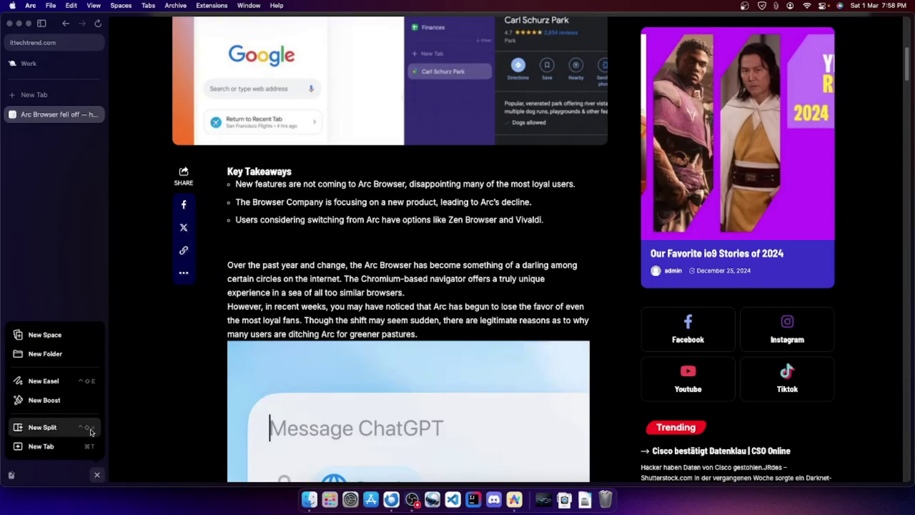
pyautogui.click(34, 215)
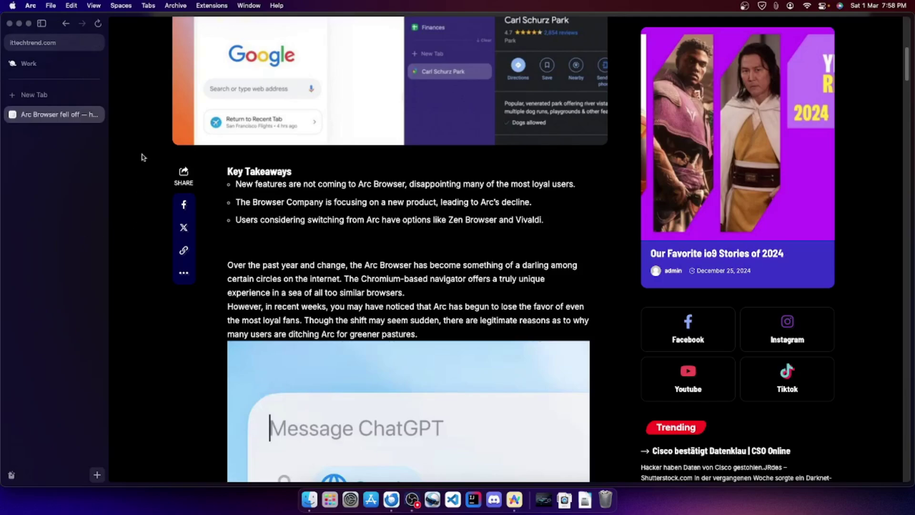
pyautogui.click(95, 115)
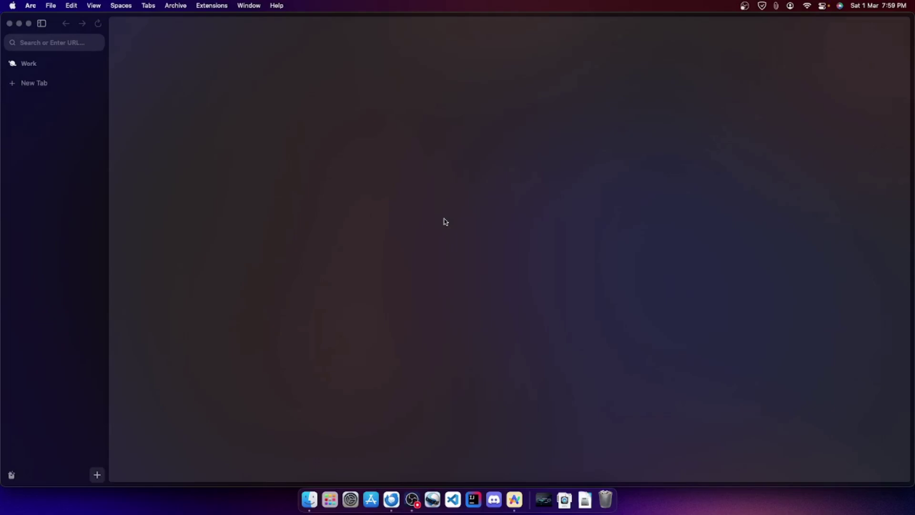
# - Open the top result for "how to get youtube app in windows reddit?" directly in a new tab, skipping the search results page
pyautogui.press('super+t')
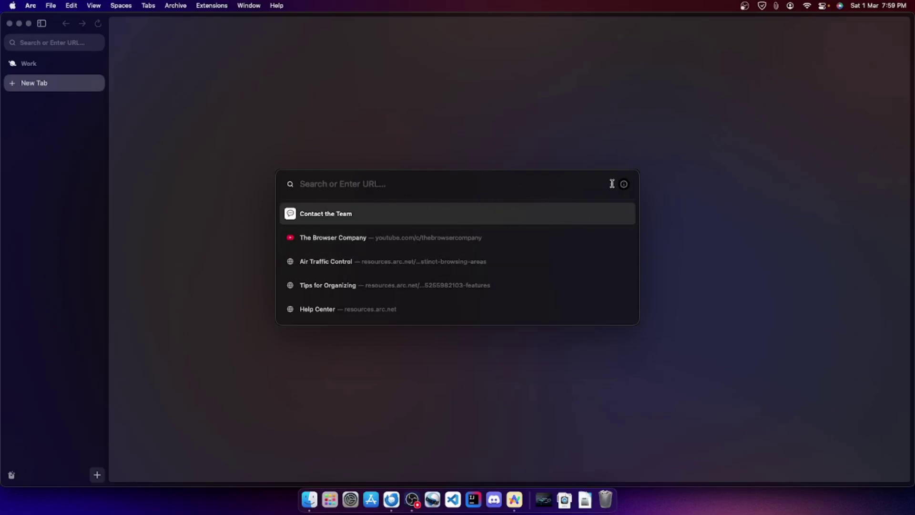
pyautogui.write('r')
pyautogui.press('BackSpace')
pyautogui.write('how to la')
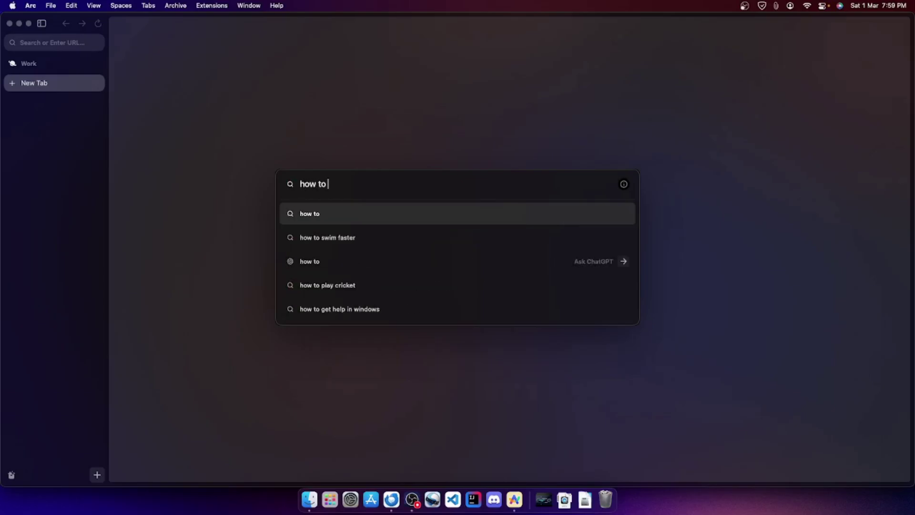
pyautogui.press('BackSpace')
pyautogui.press('BackSpace')
pyautogui.write('g')
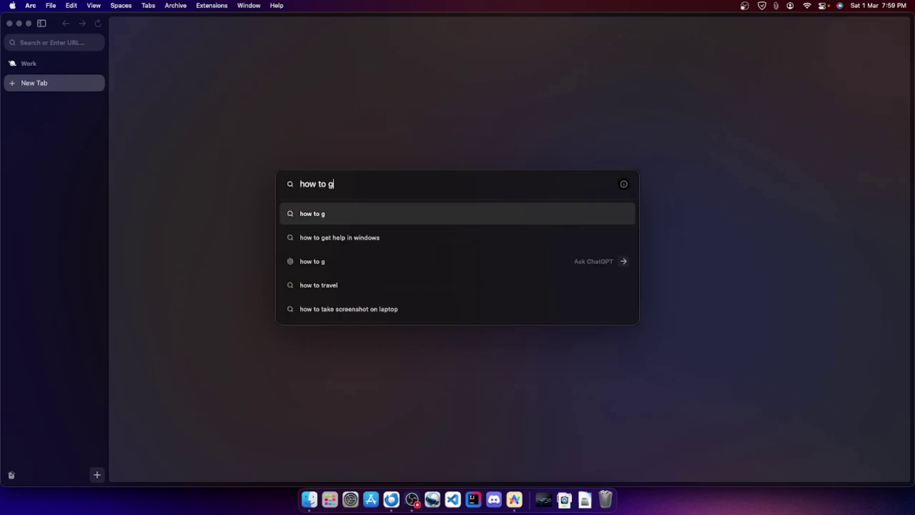
pyautogui.write('et youtube')
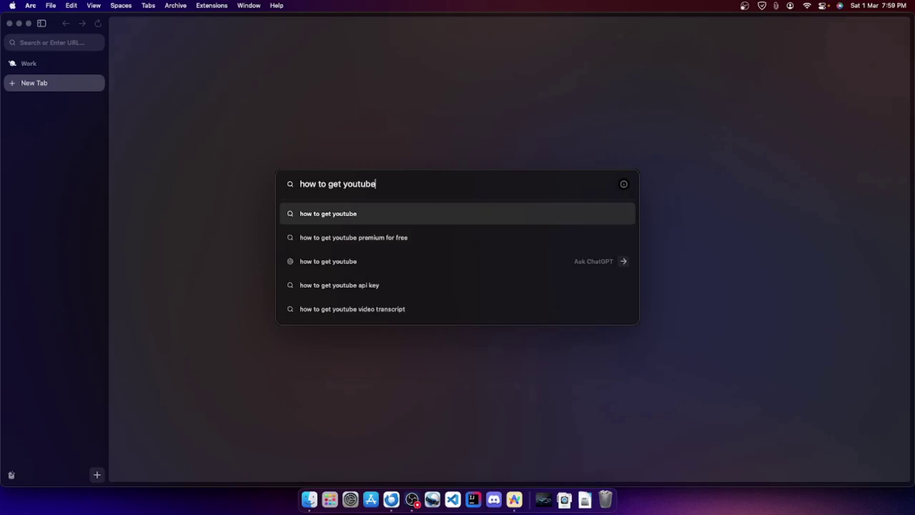
pyautogui.write(' app in')
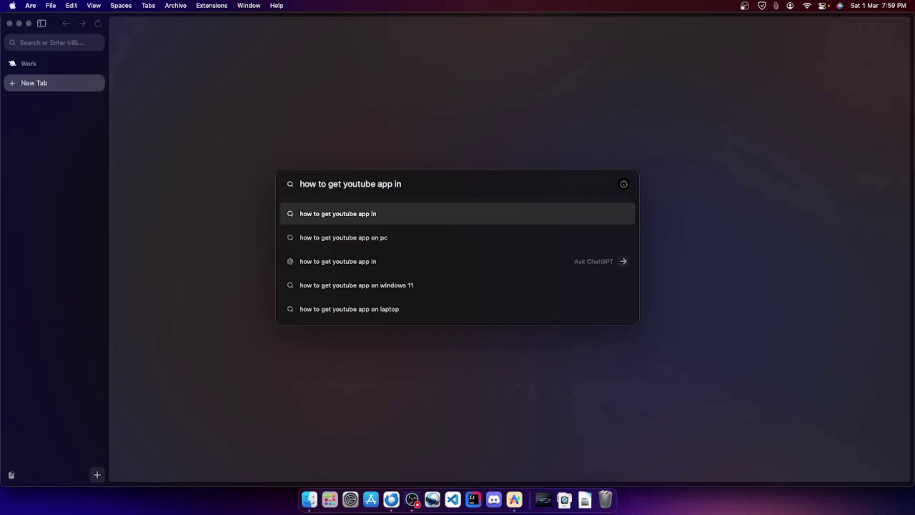
pyautogui.write(' windows?')
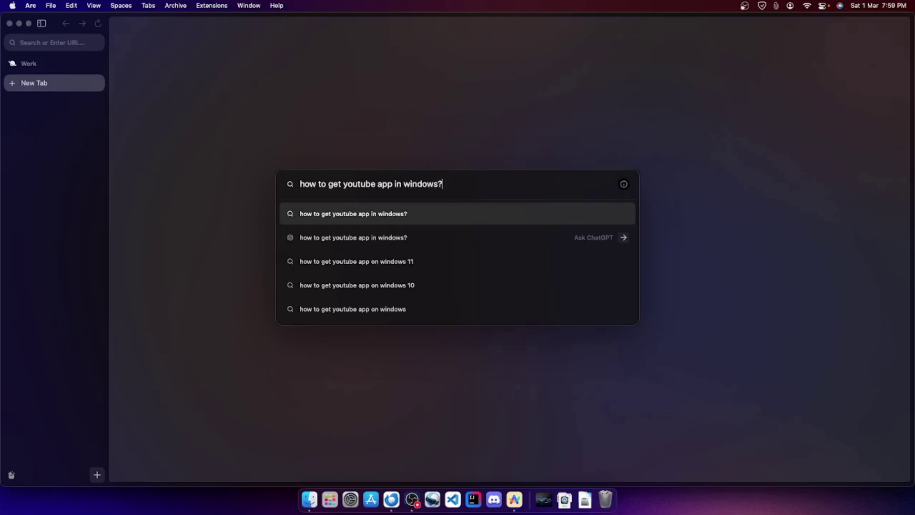
pyautogui.press('Left')
pyautogui.write('reddit')
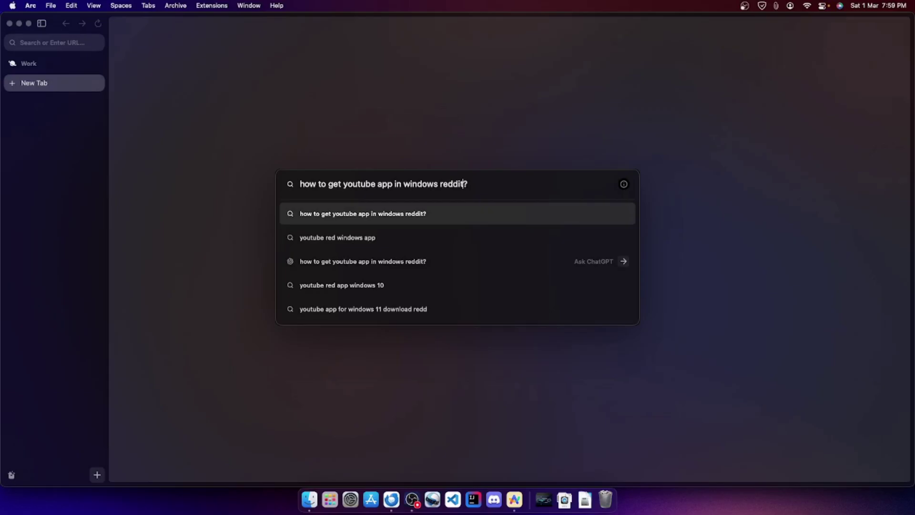
pyautogui.hotkey('shift', 'Return')
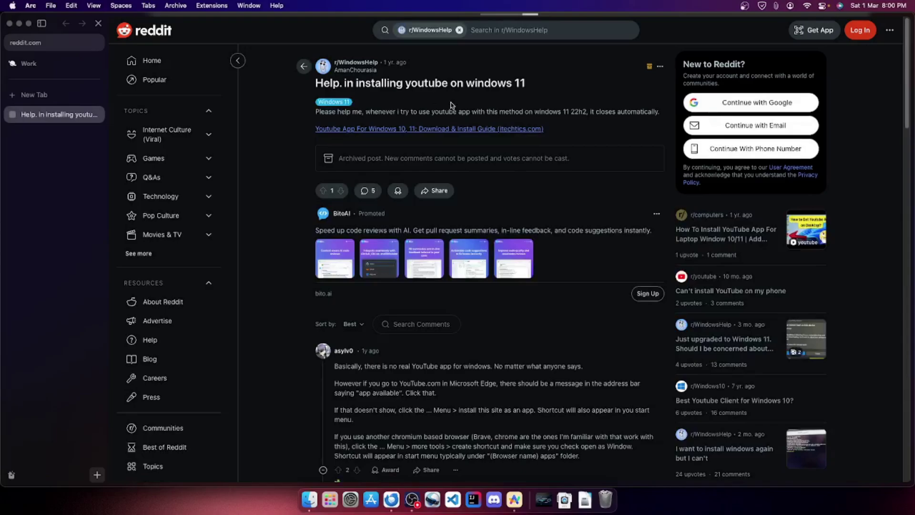
# - Highlight the Reddit post's title and part of its description while reading, then close the post's tab
pyautogui.moveTo(381, 83); pyautogui.dragTo(526, 83)
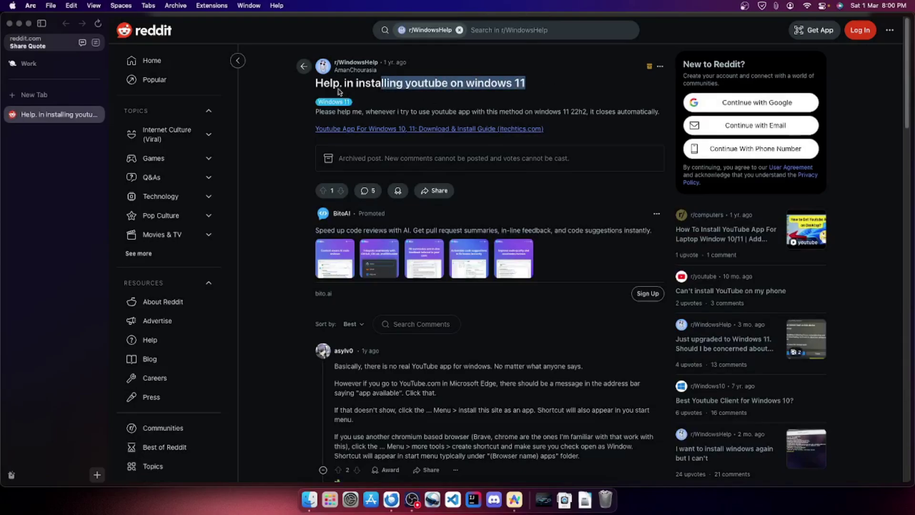
pyautogui.moveTo(324, 84); pyautogui.dragTo(506, 85)
pyautogui.moveTo(364, 109); pyautogui.dragTo(454, 127)
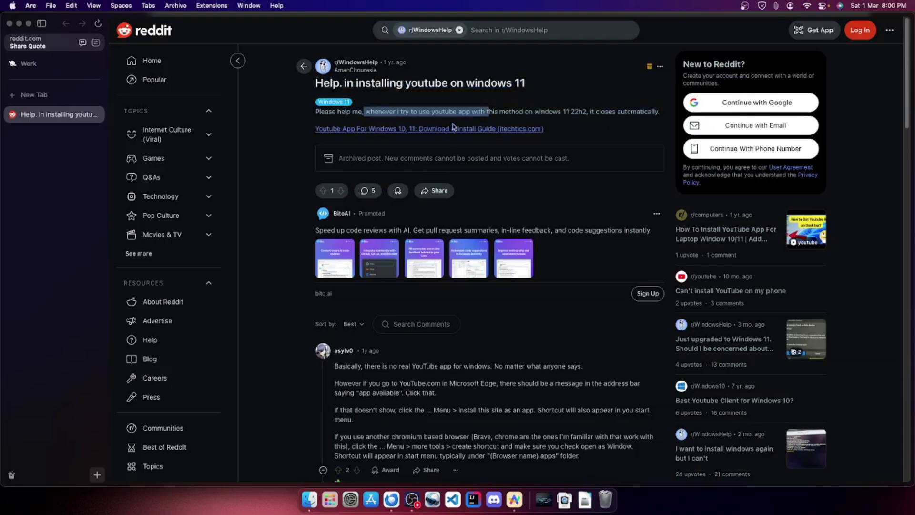
pyautogui.click(556, 191)
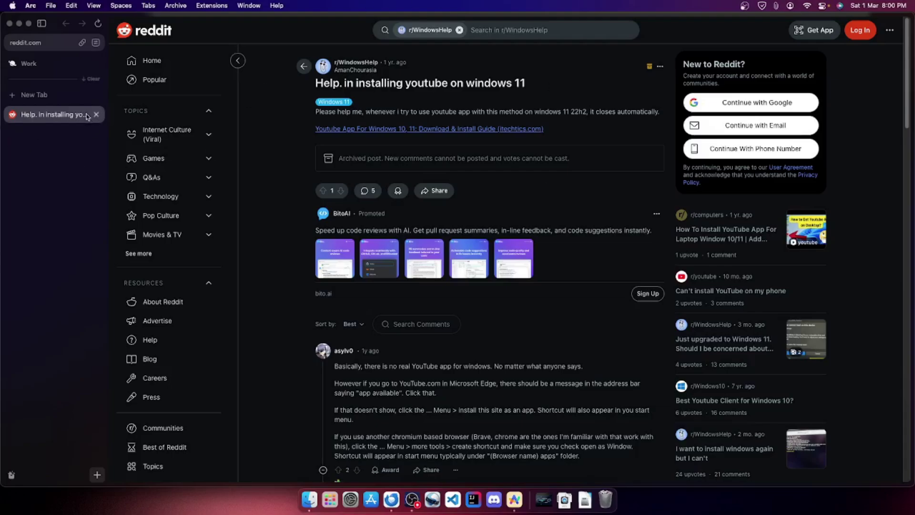
pyautogui.click(96, 114)
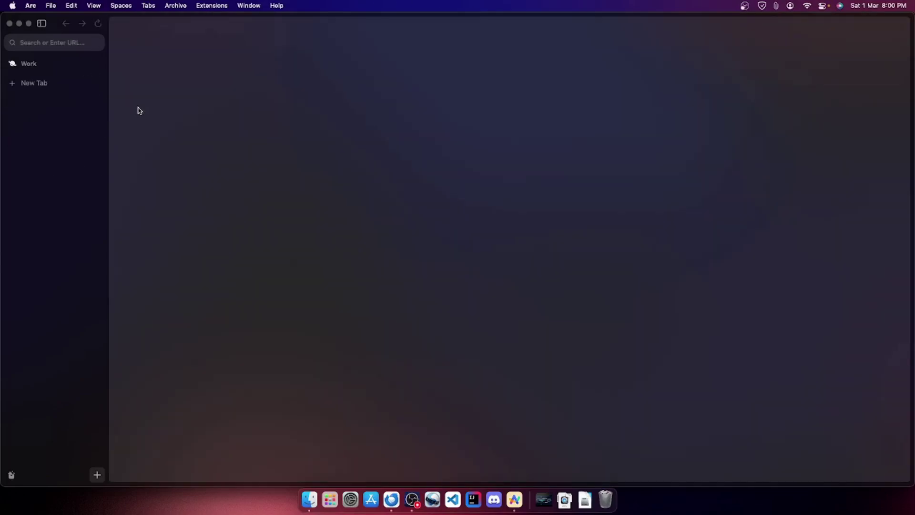